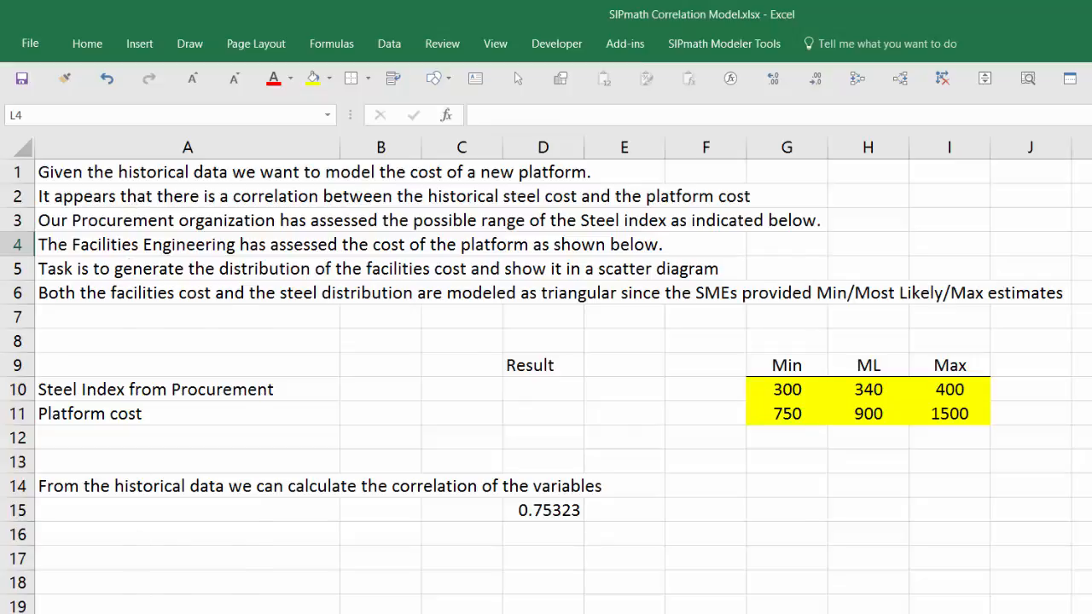
Examine the historical steel and platform cost data down to its last row, along with its scatter chart
key(ctrl+Page_Up)
click(154, 372)
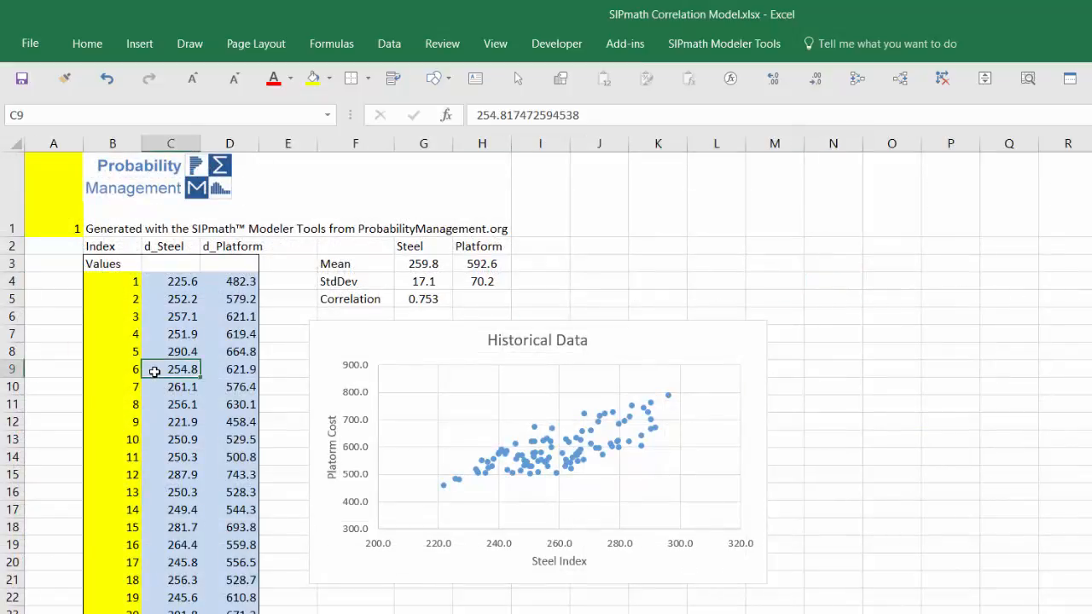
key(ctrl+Down)
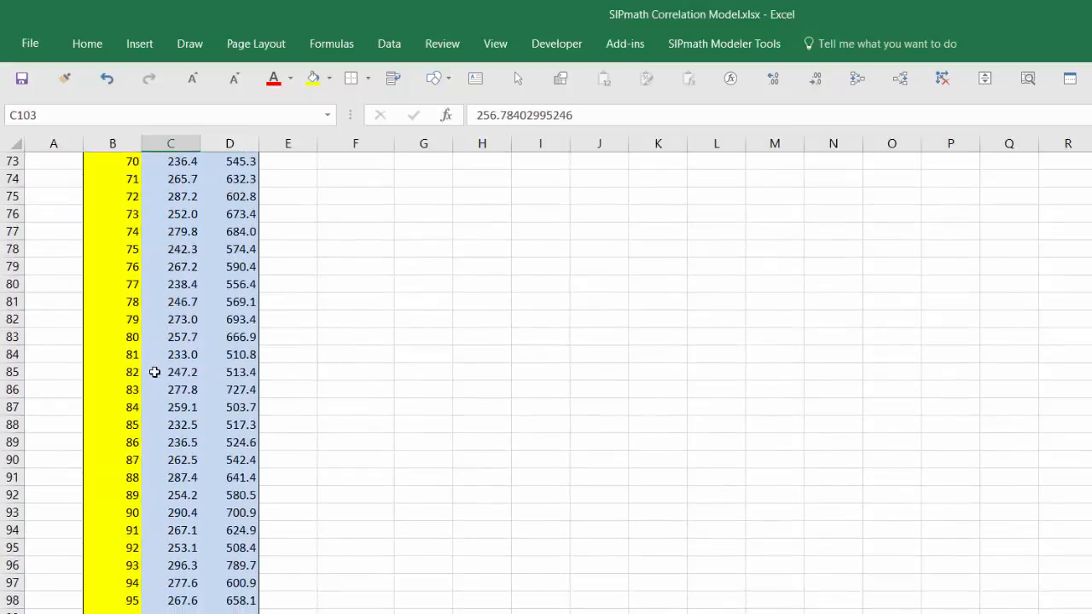
key(ctrl+Up)
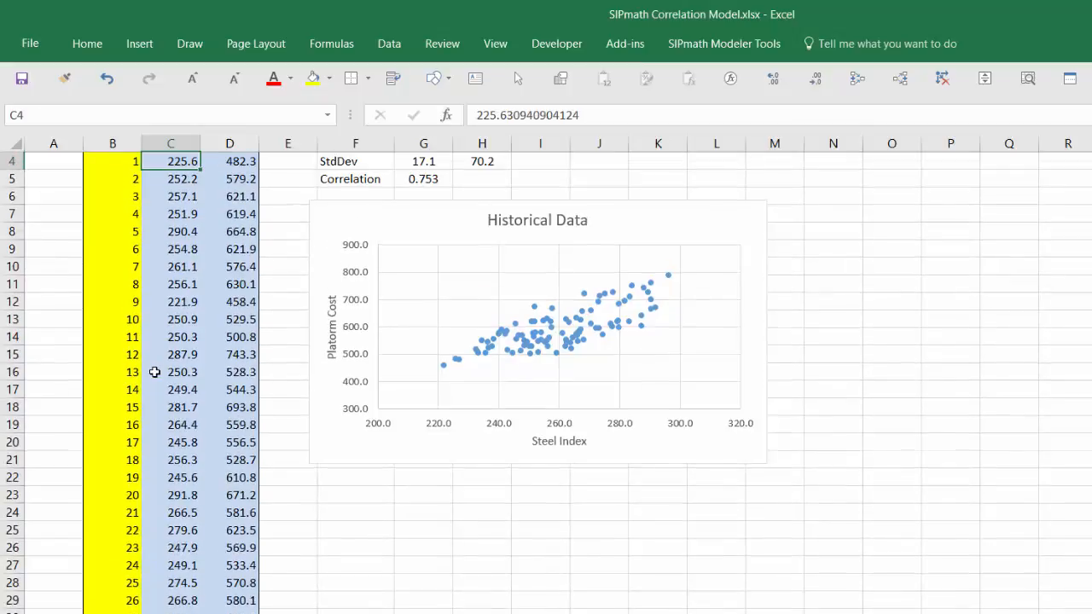
key(Up)
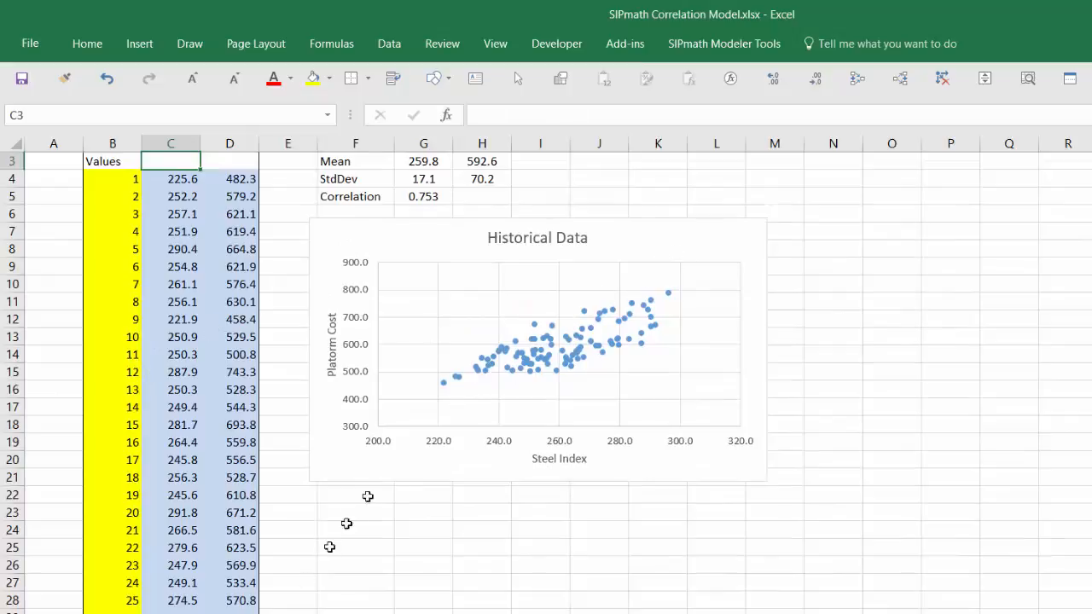
Read through the modelling procedure's step descriptions, from determining the historical correlation to plotting the cumulative distribution
click(128, 612)
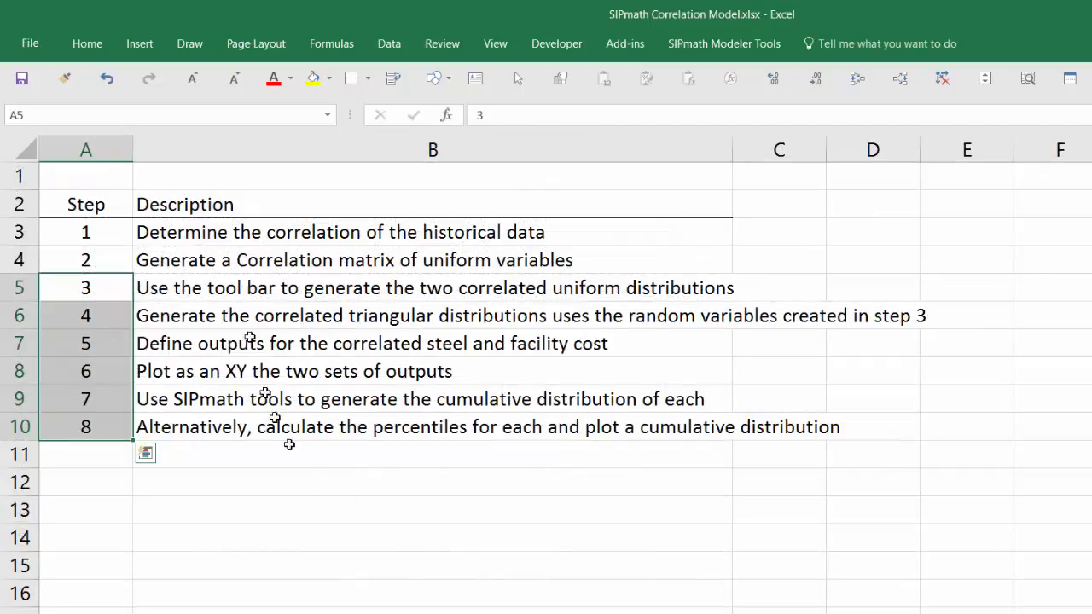
click(187, 237)
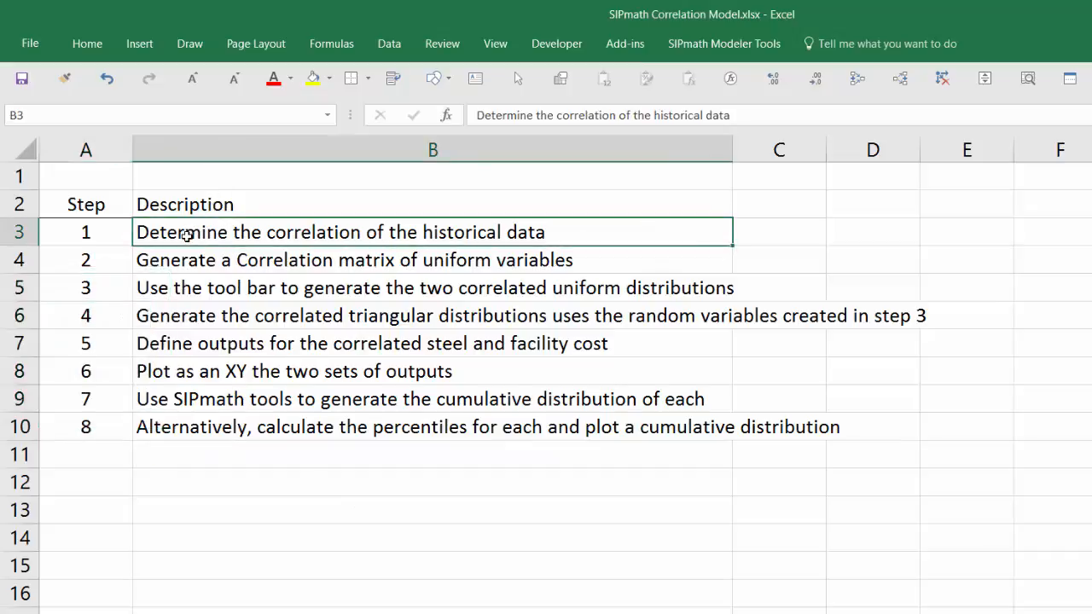
key(Down)
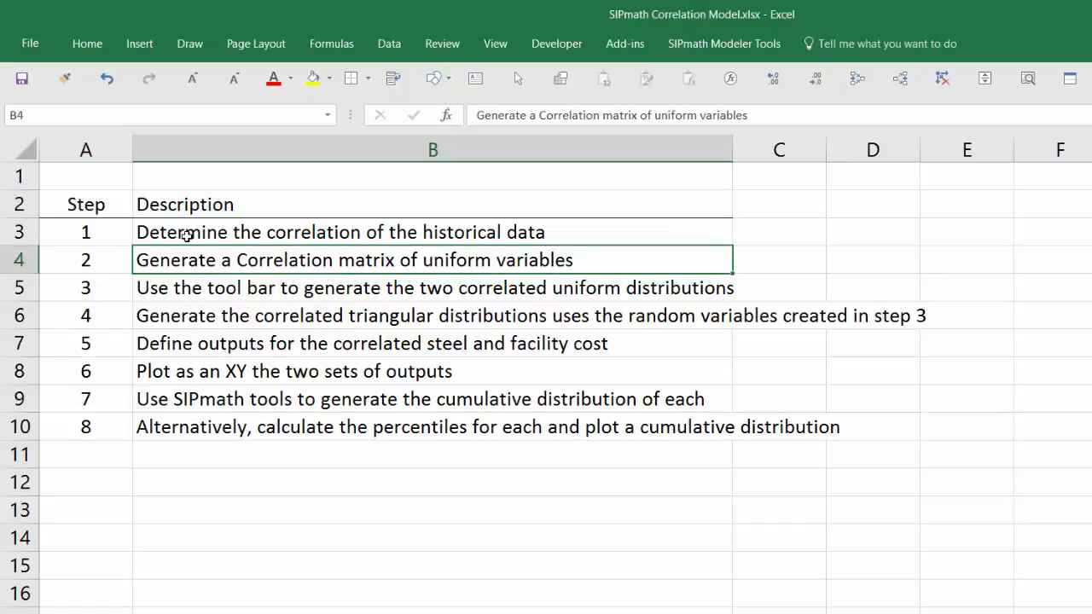
key(Down)
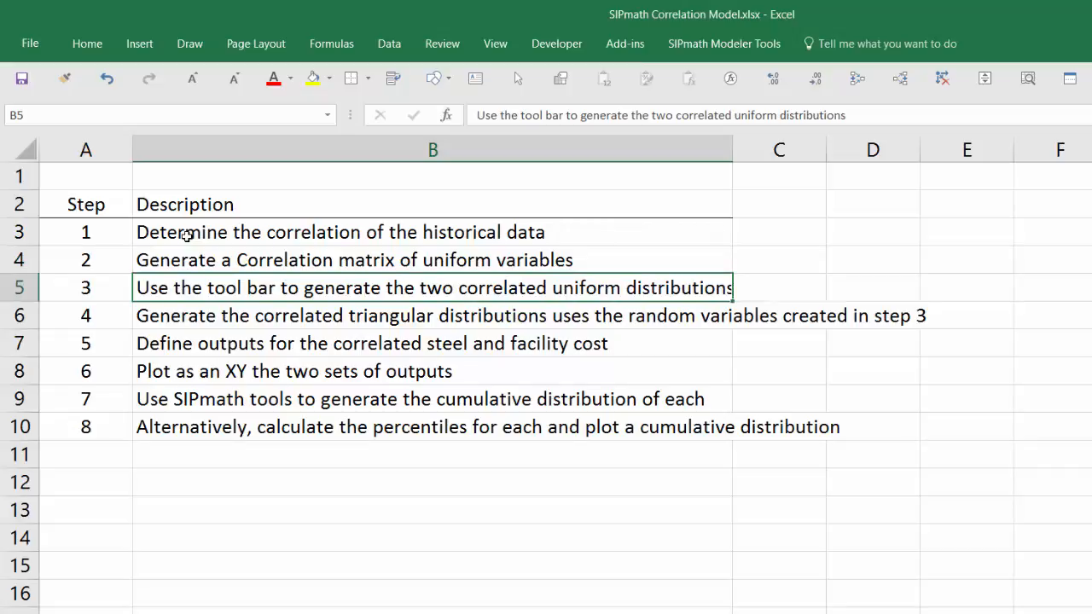
key(Down)
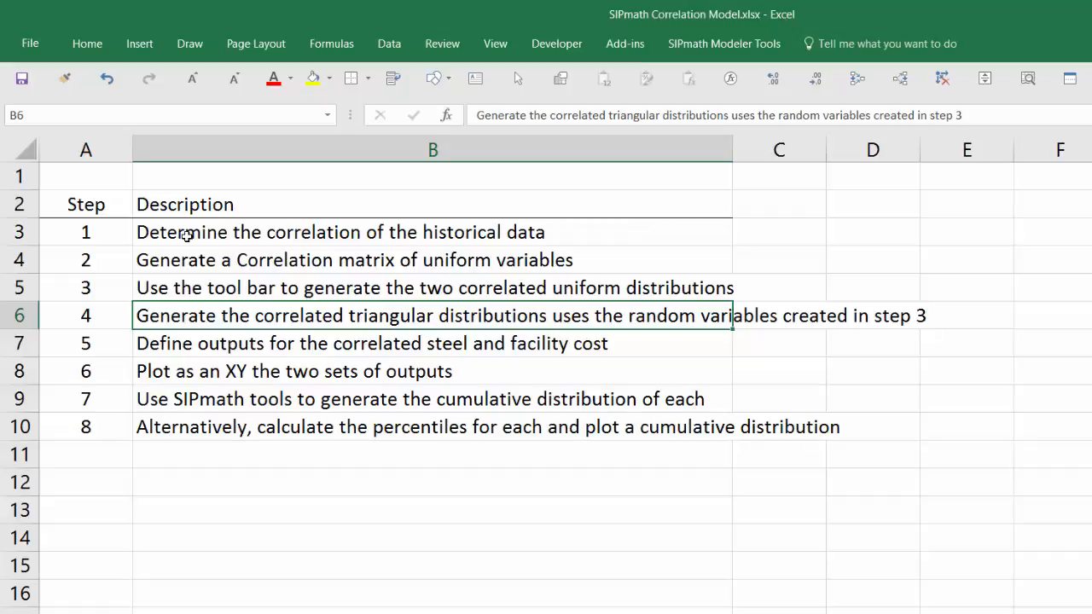
key(Down)
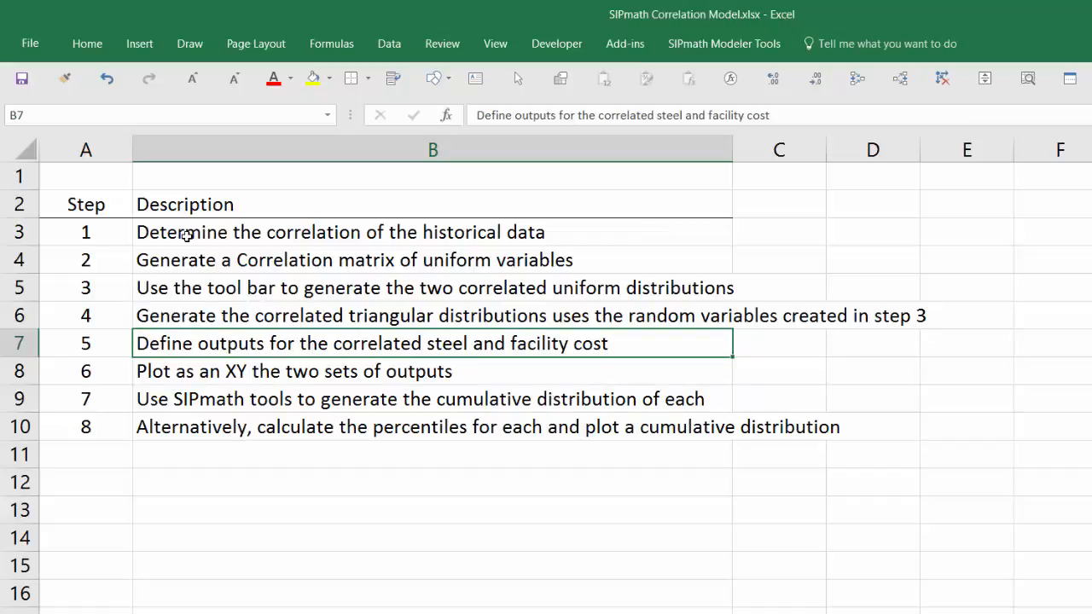
key(Down)
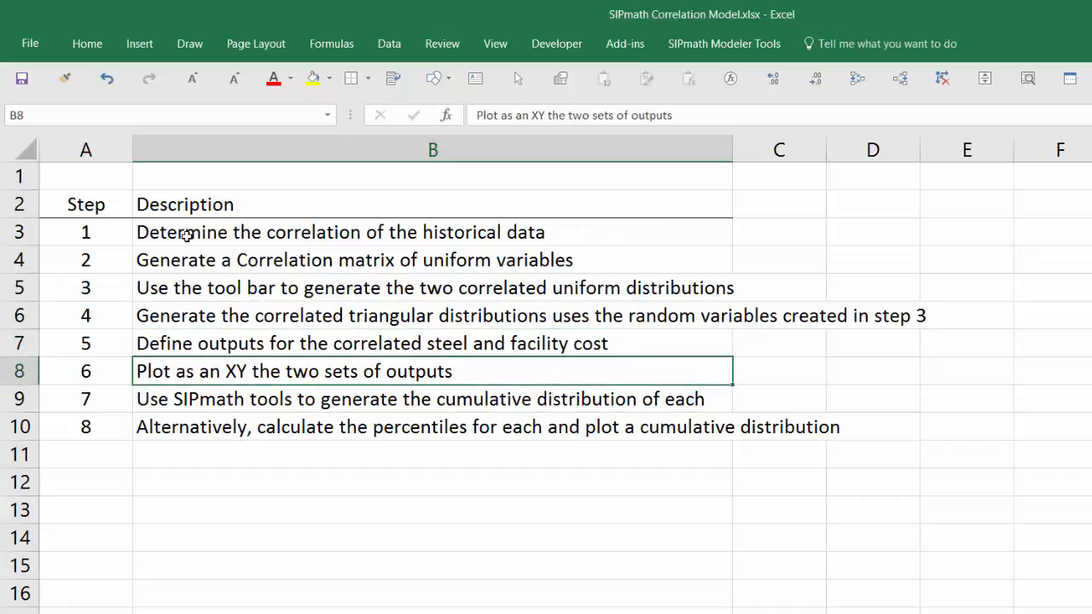
key(Down)
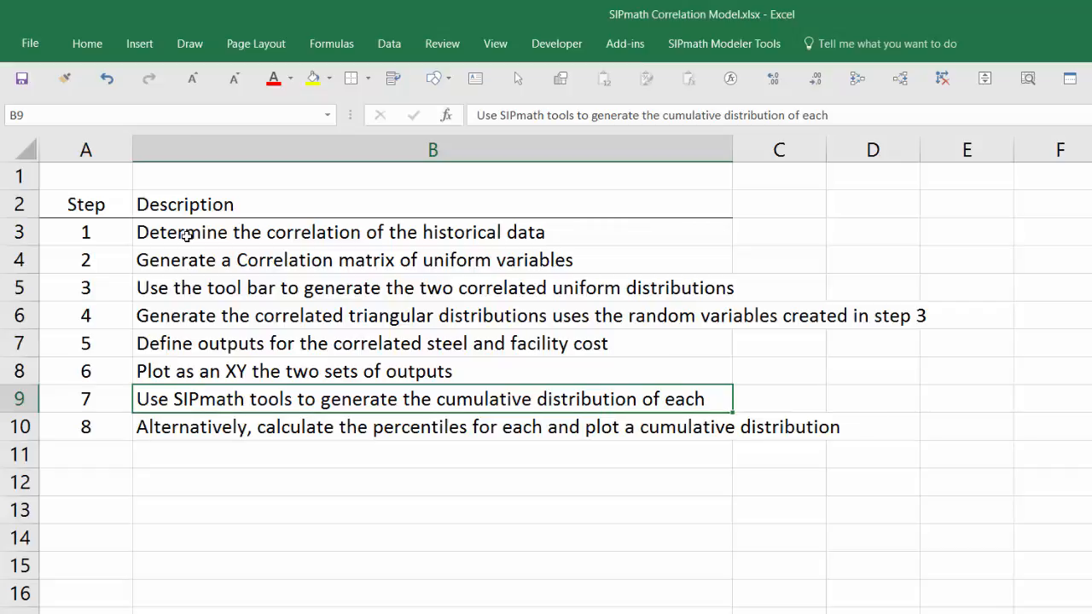
key(Down)
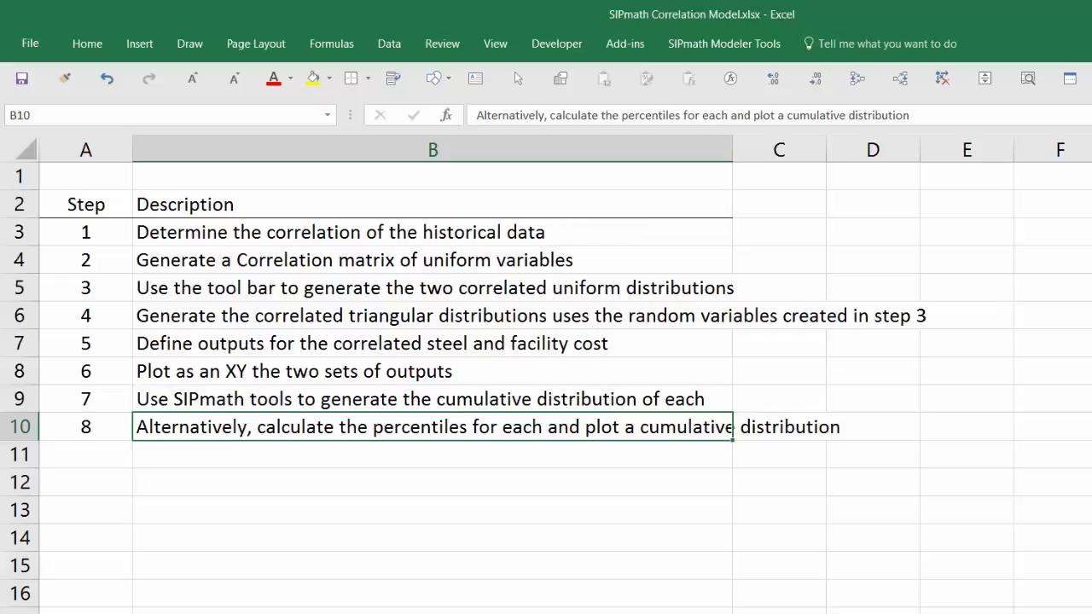
Review the mean, standard deviation and correlation cells calculated from the historical steel and platform data
key(ctrl+Page_Down)
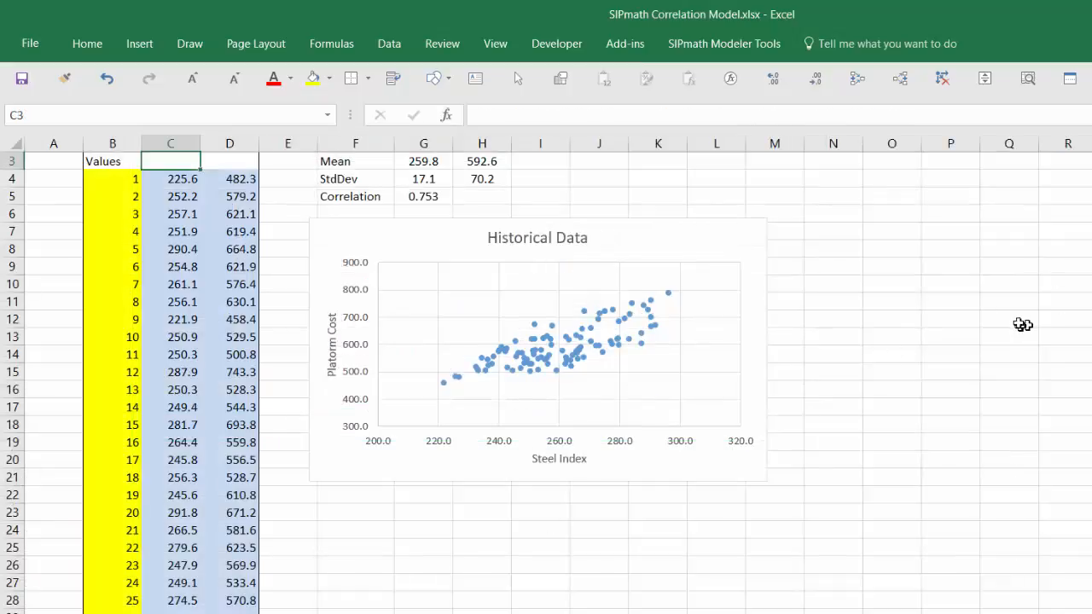
scroll(1016, 322, up, 1)
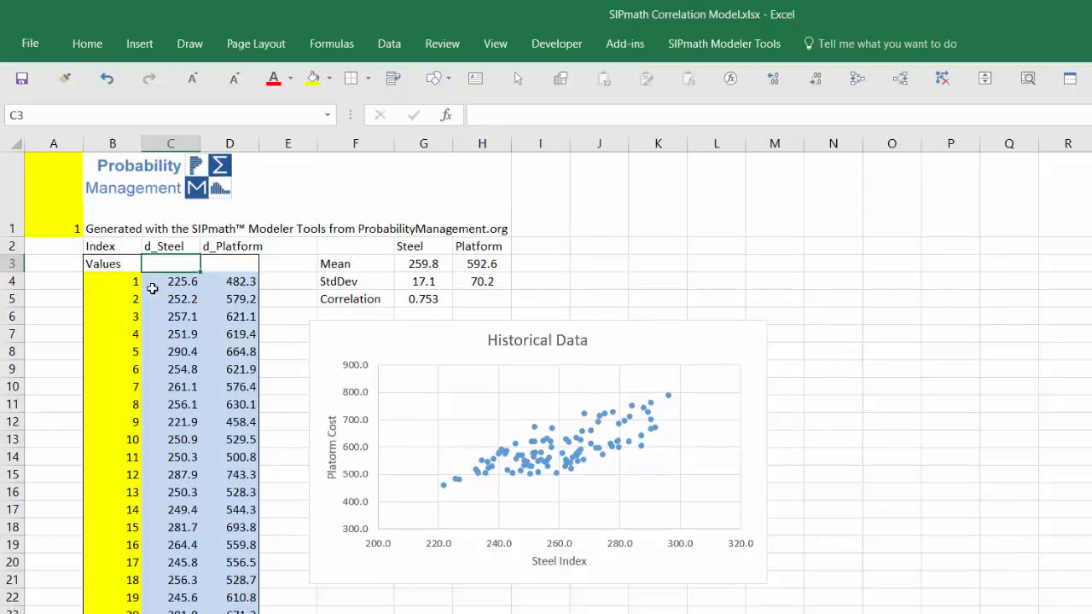
click(423, 262)
click(467, 264)
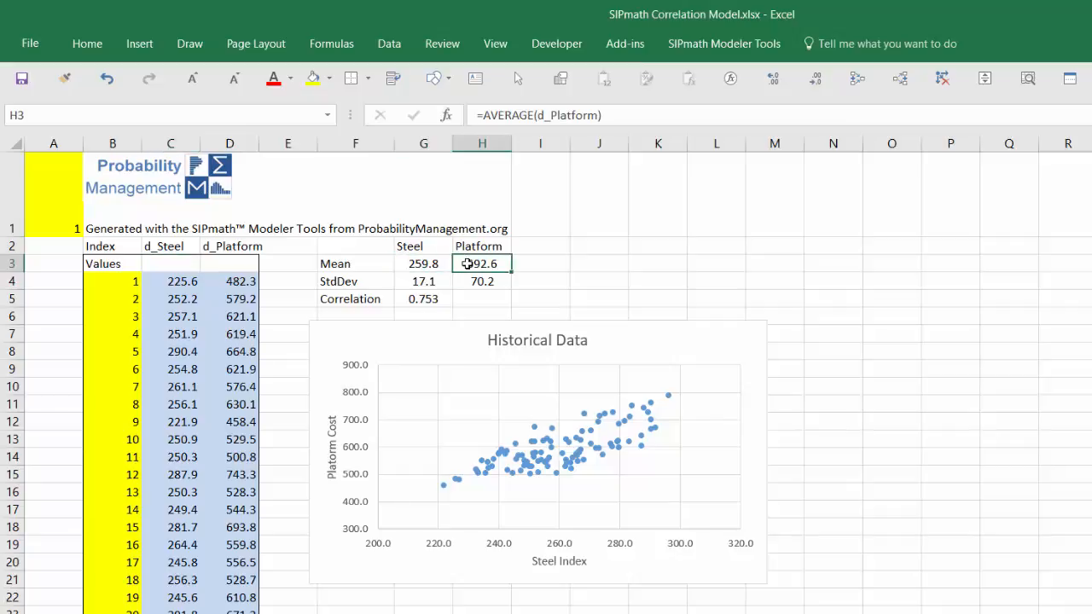
click(390, 276)
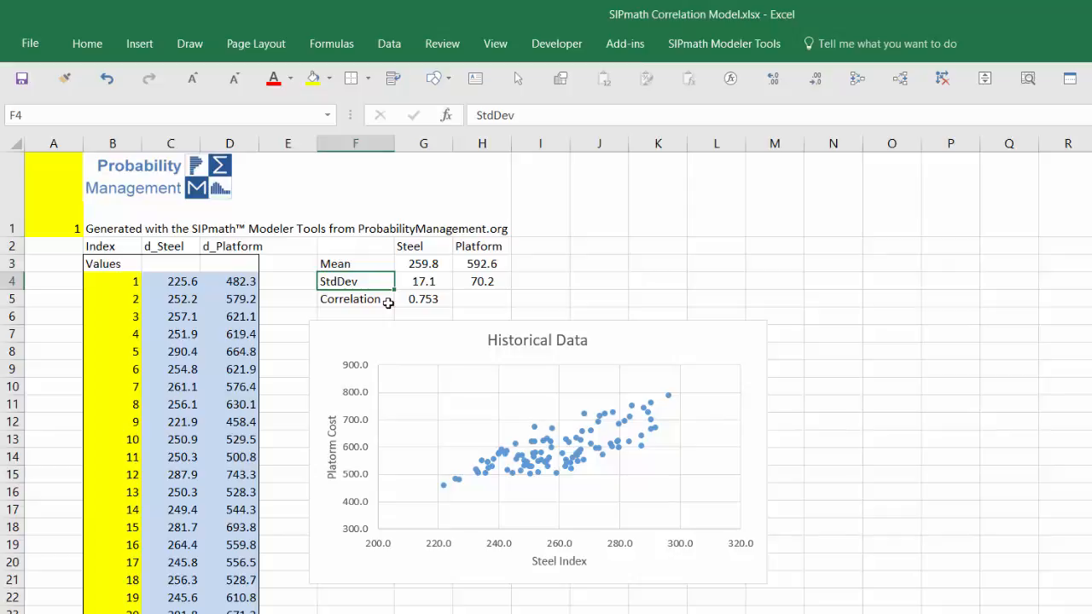
click(417, 301)
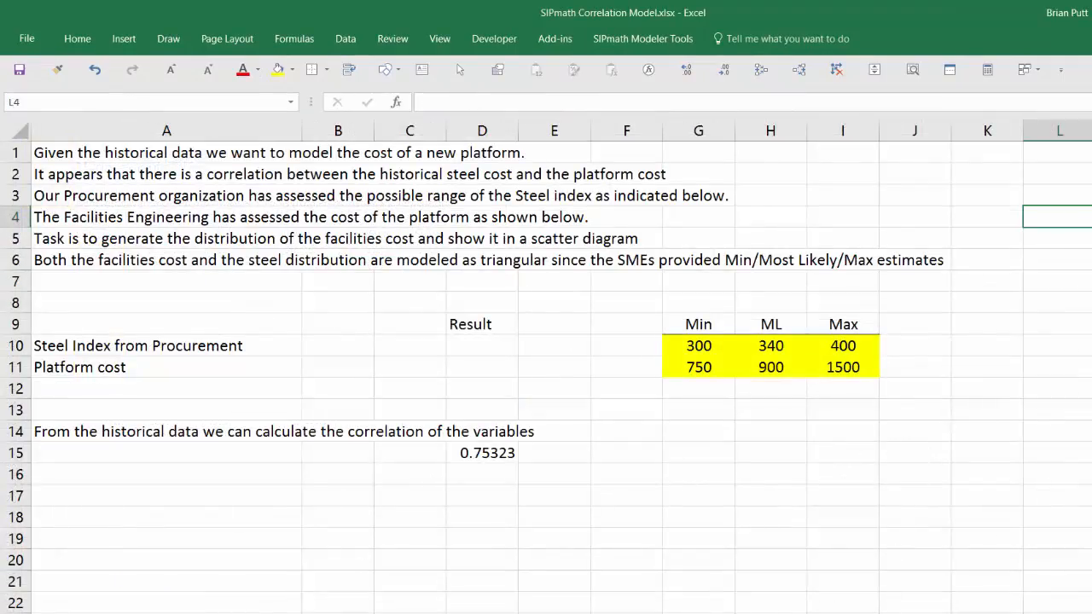
Inspect the model sheet's correlation matrix and trace its off-diagonal cell N11 to the correlation formula in D15
scroll(559, 367, right, 3)
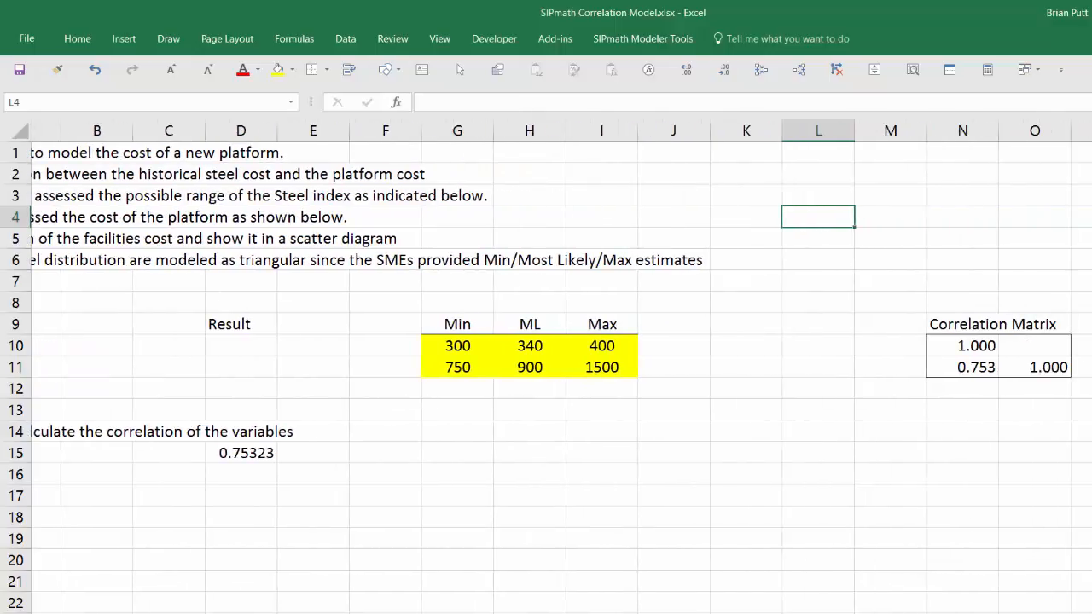
scroll(560, 367, right, 1)
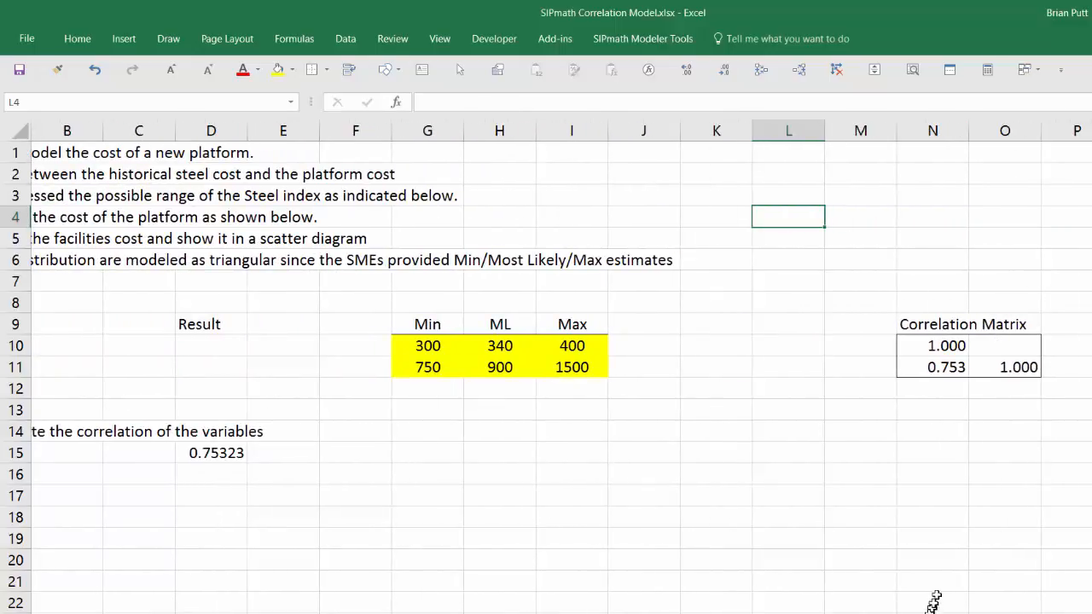
click(923, 372)
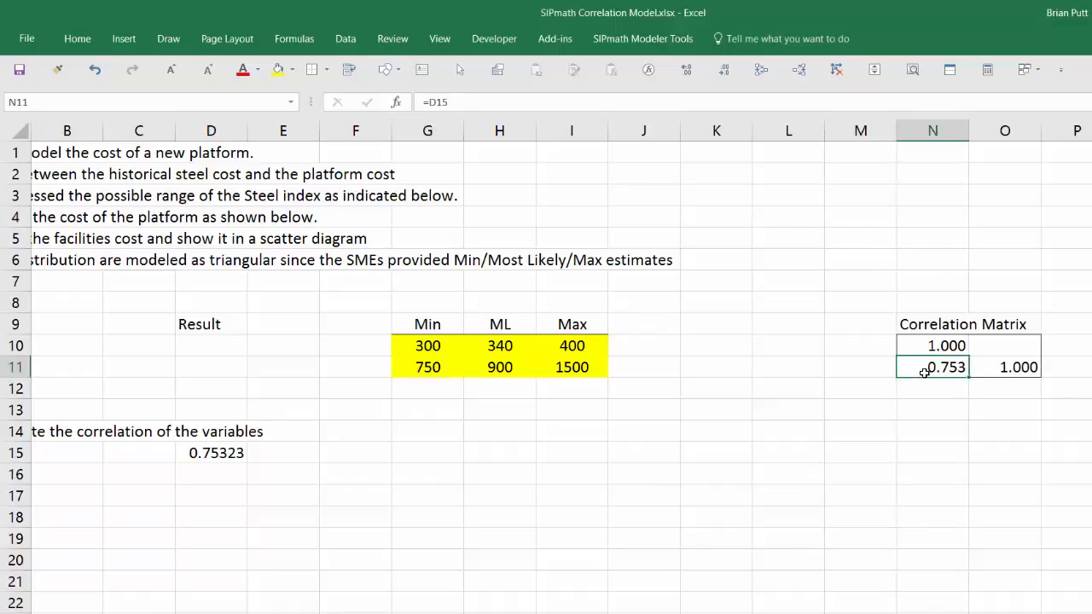
click(209, 450)
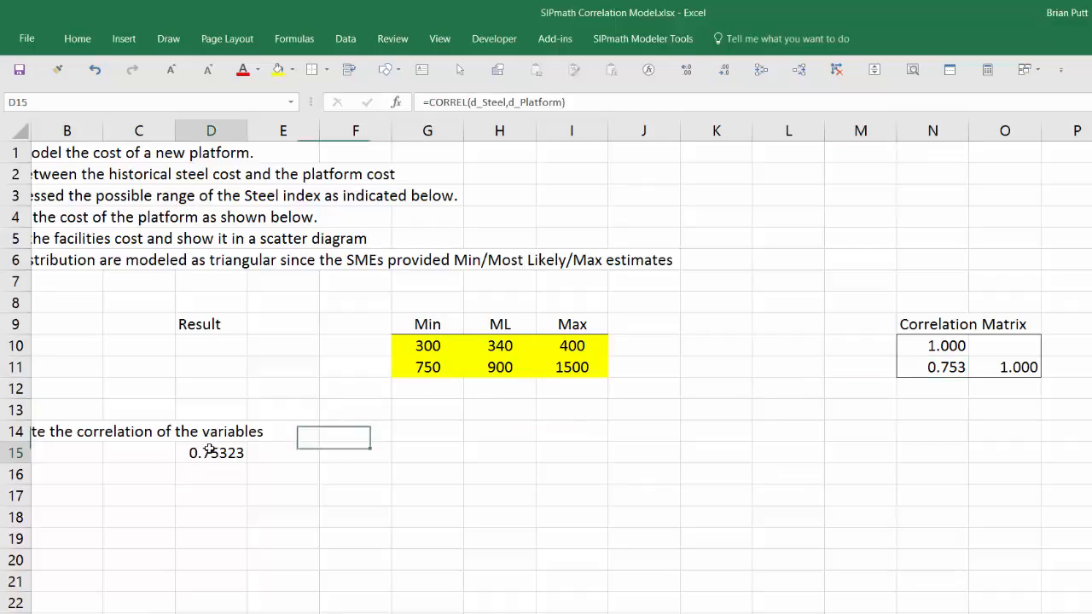
key(Left)
key(Left)
key(Left)
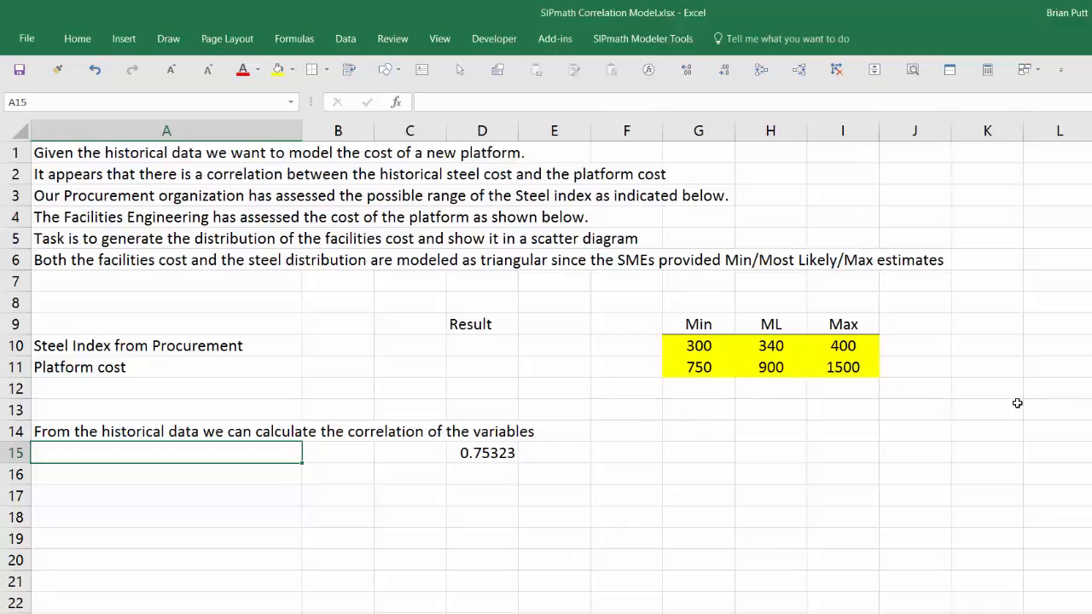
Enter the heading "Correl Uniforms" in cell K9 of the model sheet
click(1007, 324)
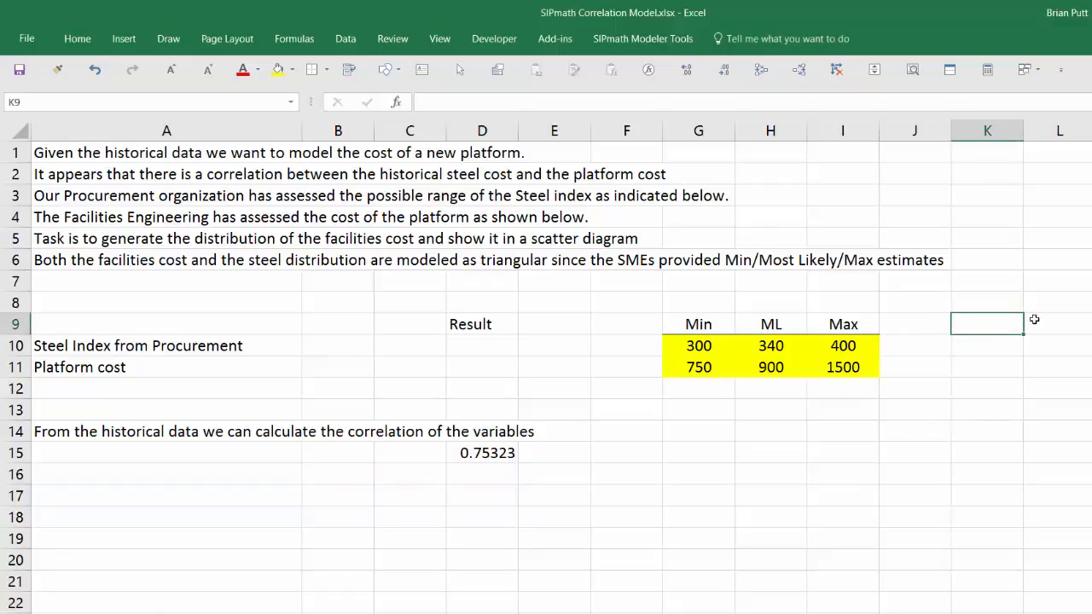
text(Correl Un)
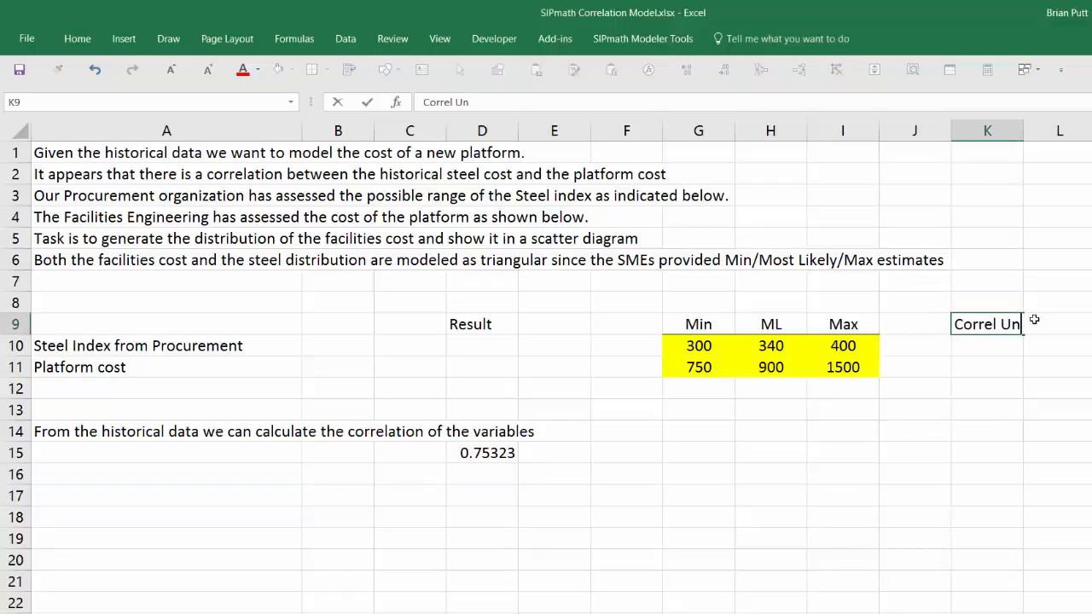
text(iforms)
key(ctrl+Return)
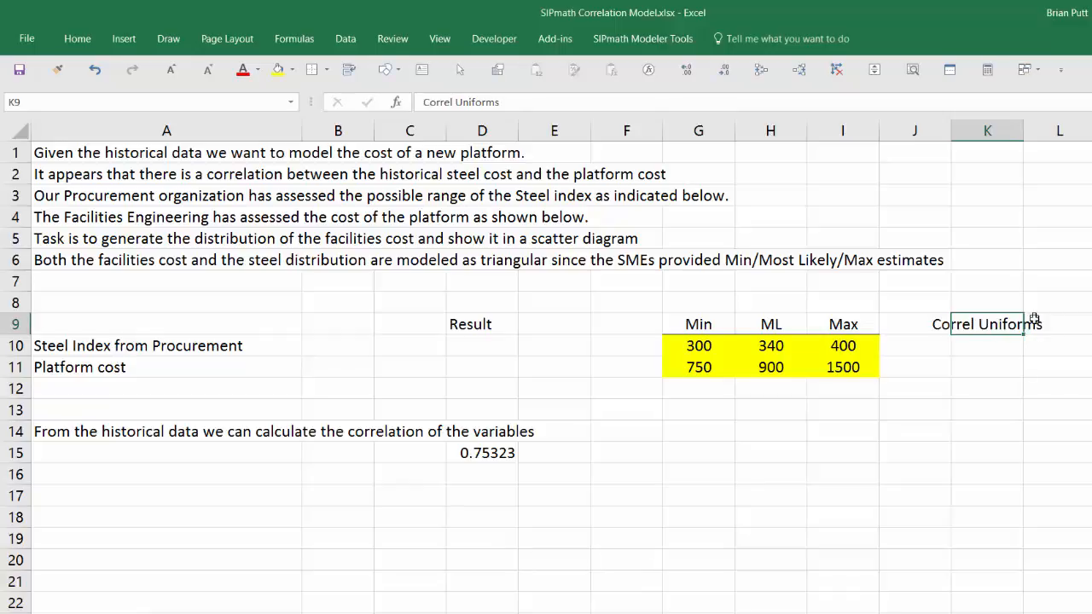
Generate correlated uniform distributions in K10:K11 from correlation matrix N10:O11, using M10:M11 as external random cells, HDR and start variable ID 1
key(Return)
key(shift+Down)
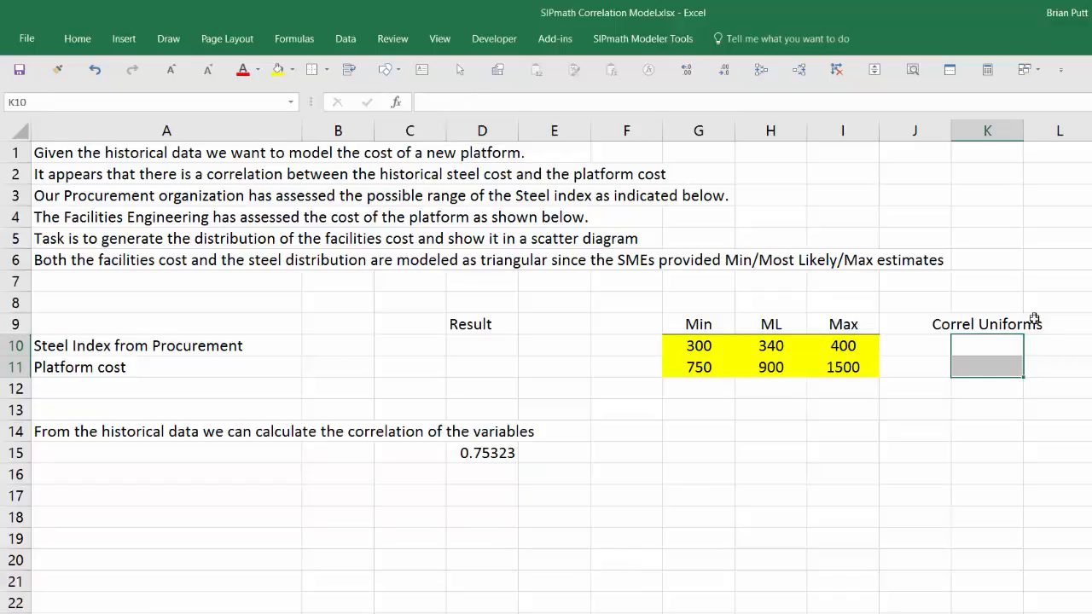
click(662, 37)
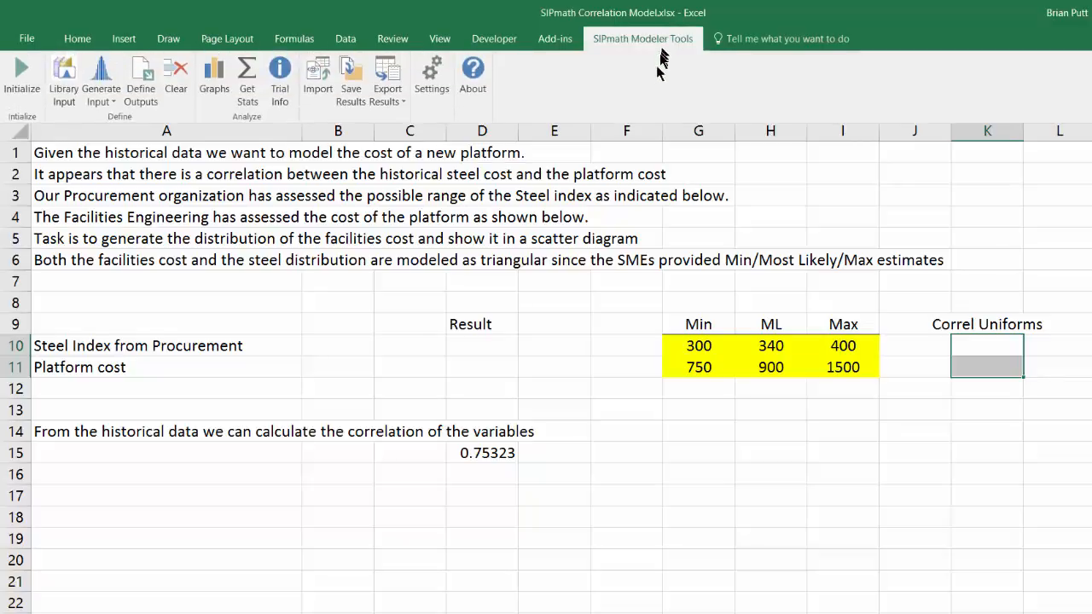
click(91, 77)
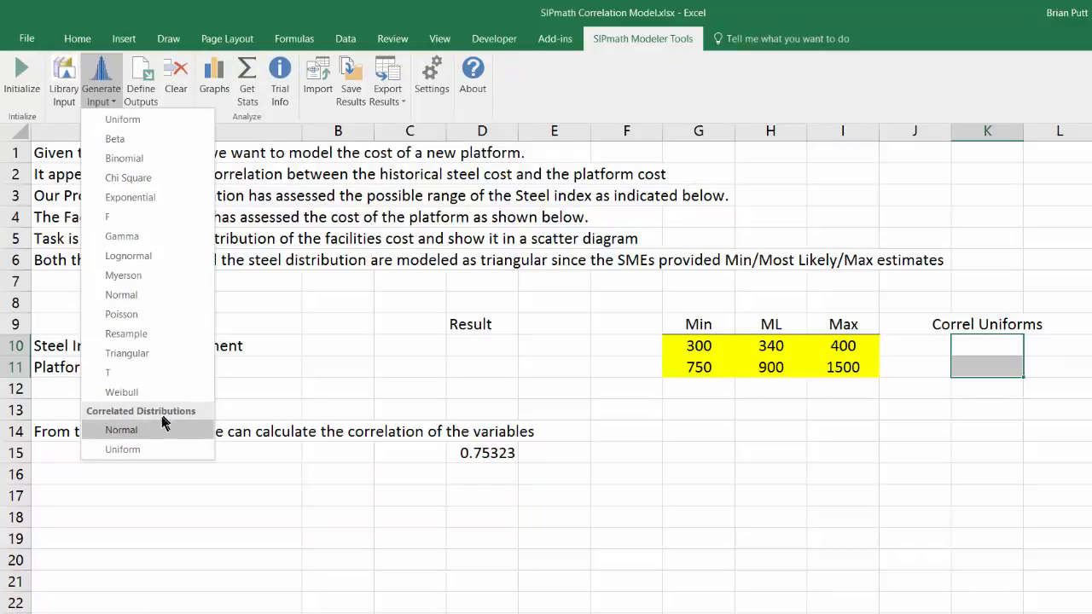
click(135, 456)
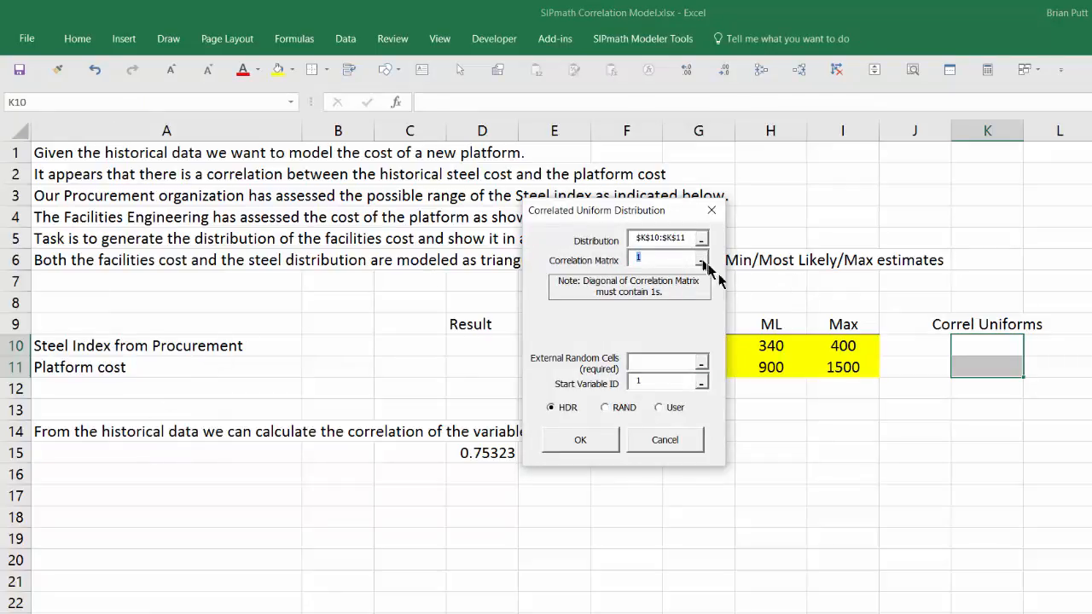
click(945, 612)
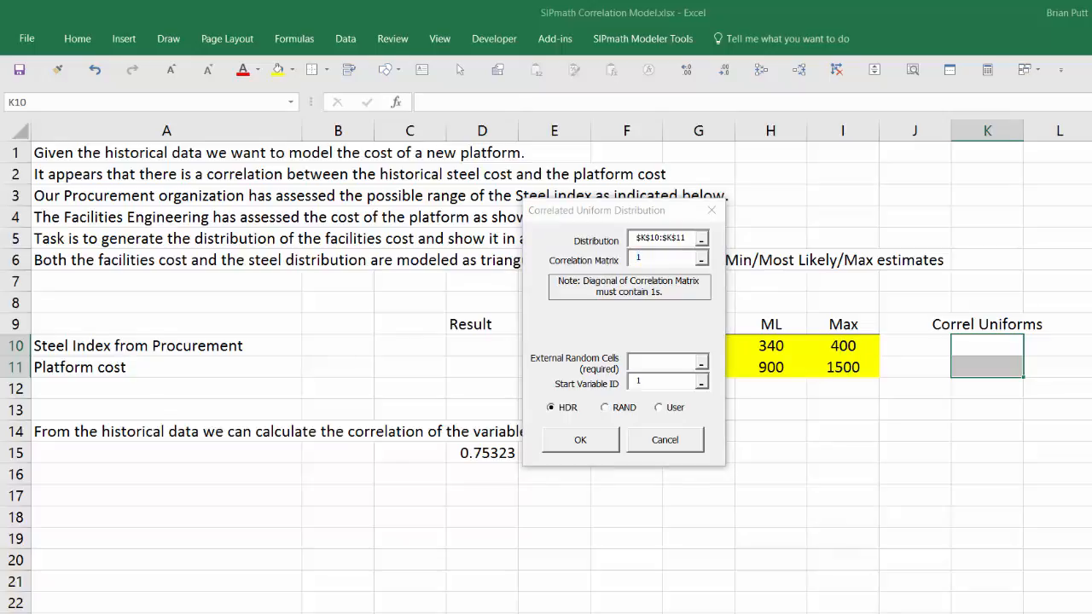
drag(953, 351, 991, 367)
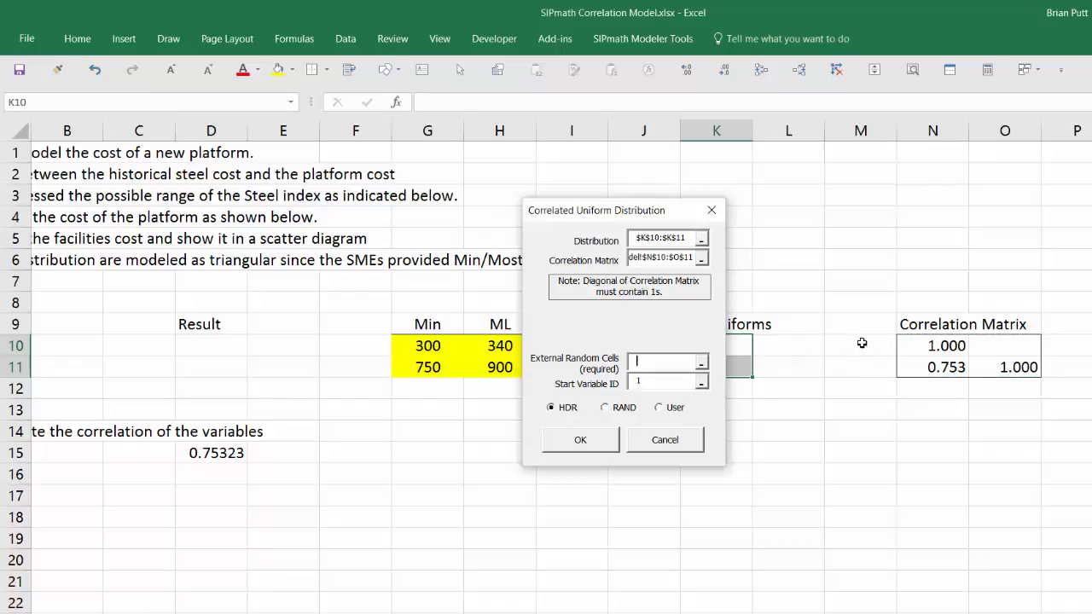
drag(863, 342, 866, 366)
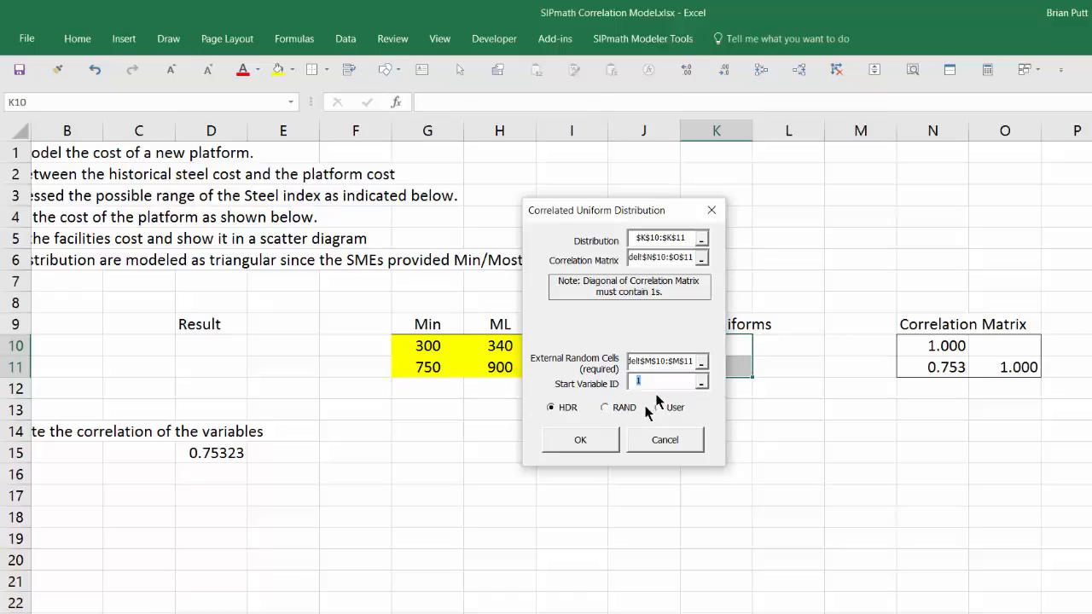
click(595, 442)
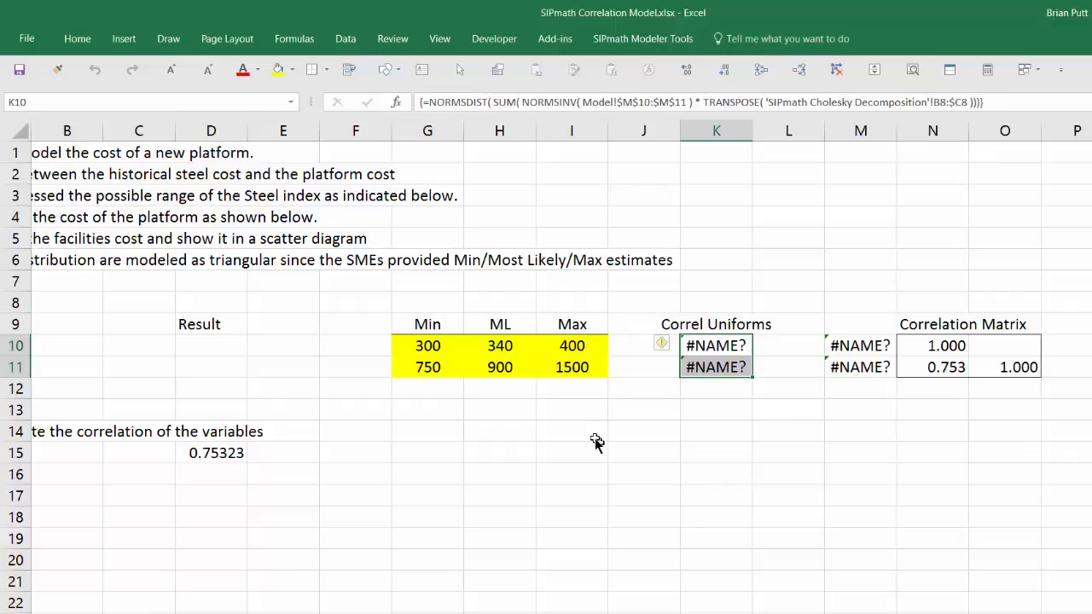
Initialize the SIPmath model with 1000 trials
click(653, 43)
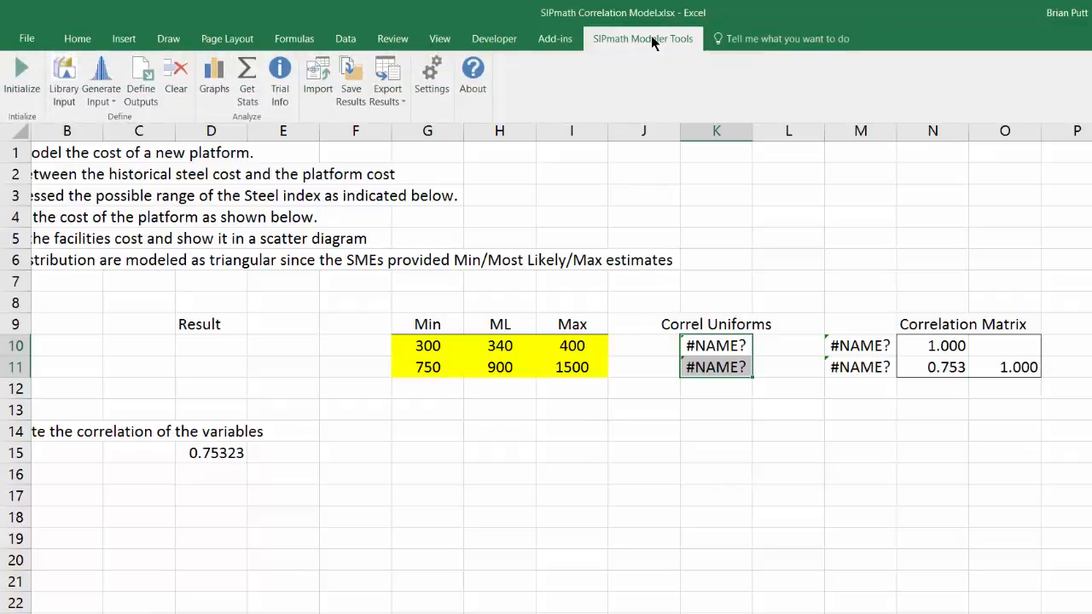
click(21, 72)
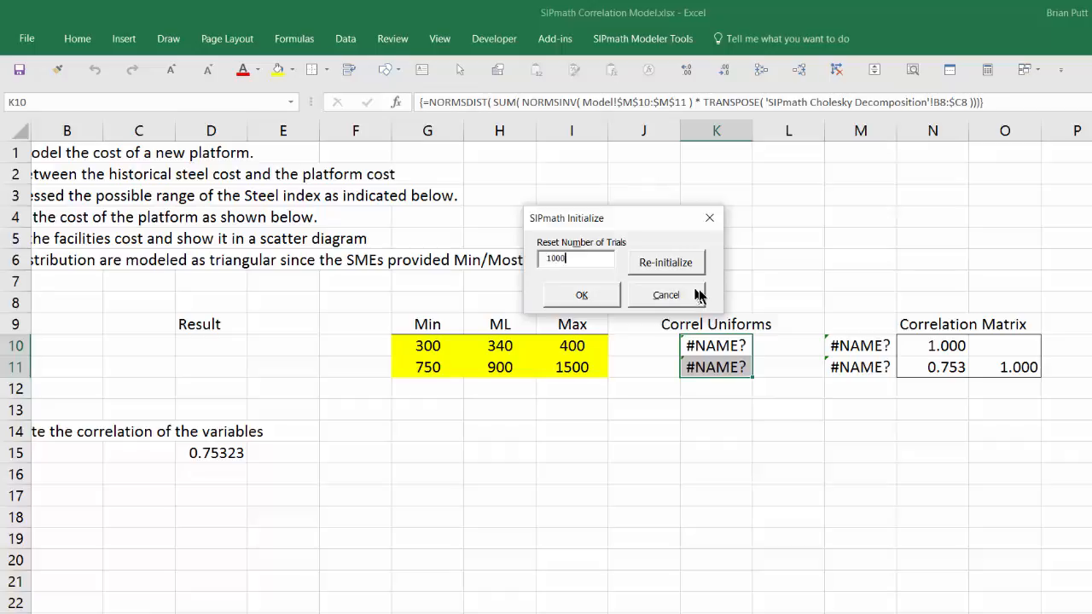
click(583, 299)
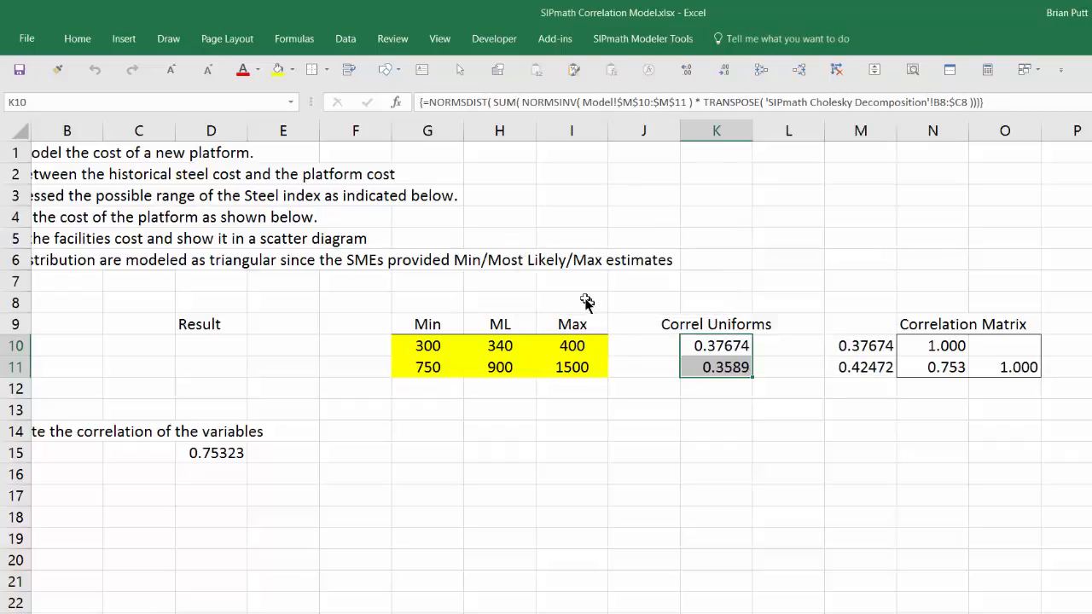
Enter the heading "Uncorrelated Uniforms" in cell M9 above the random number cells
click(712, 322)
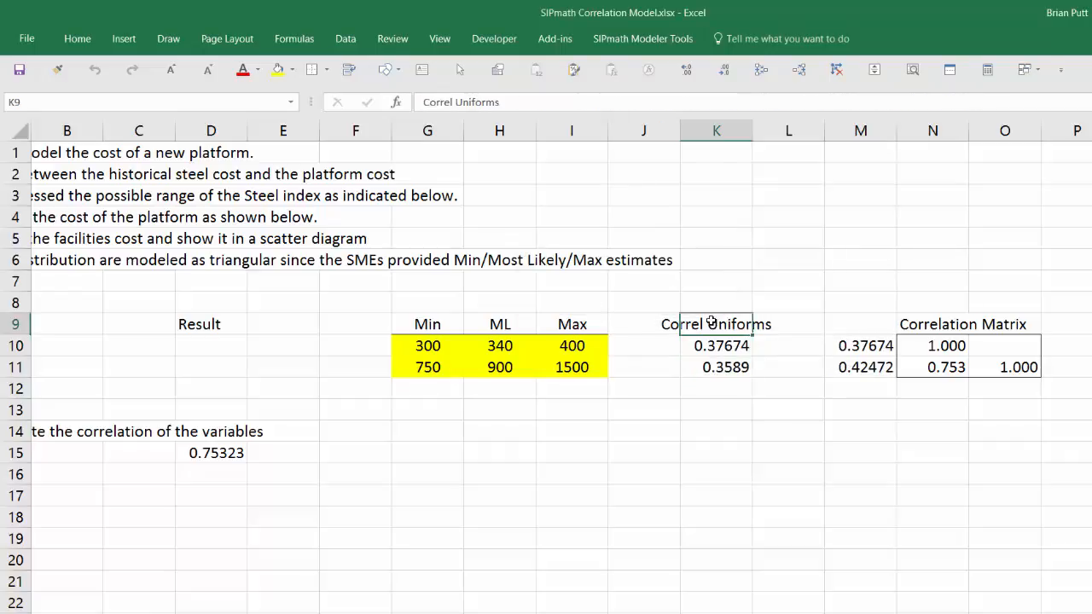
click(834, 326)
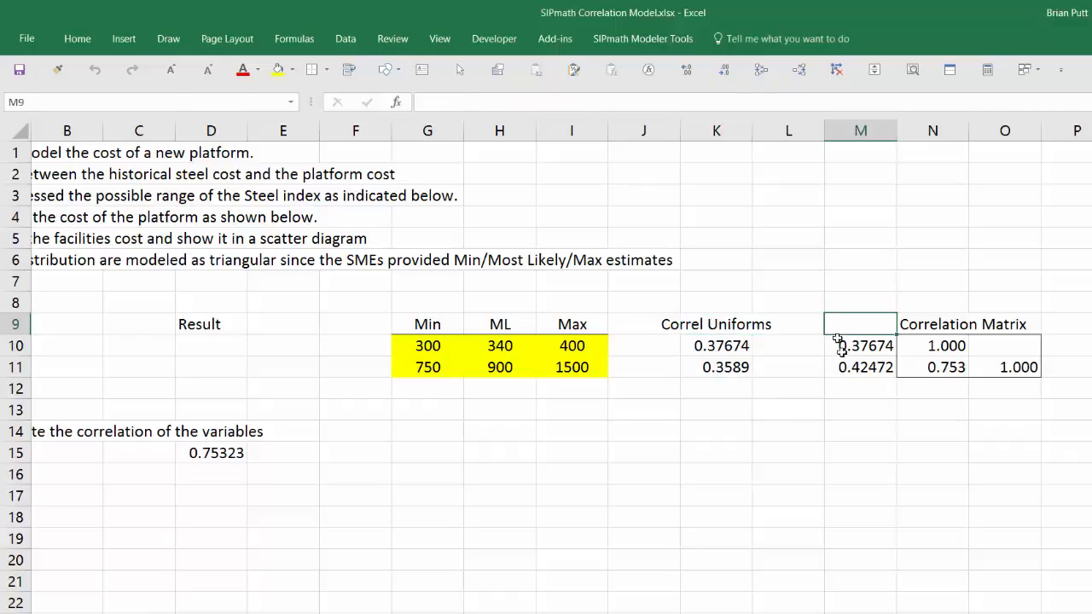
click(840, 351)
click(843, 367)
click(839, 346)
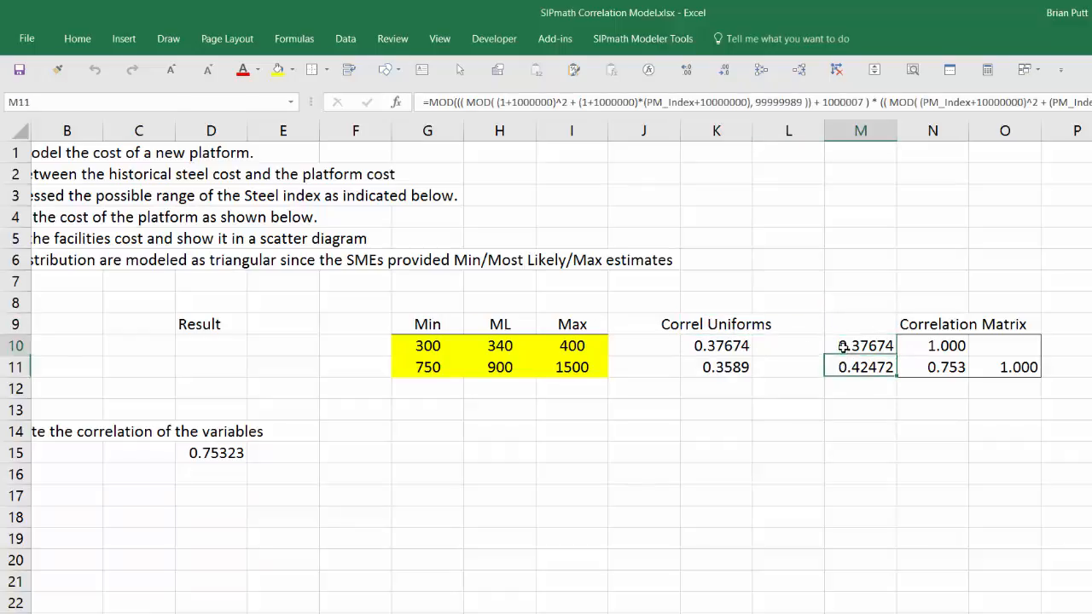
click(831, 328)
text(Unifo)
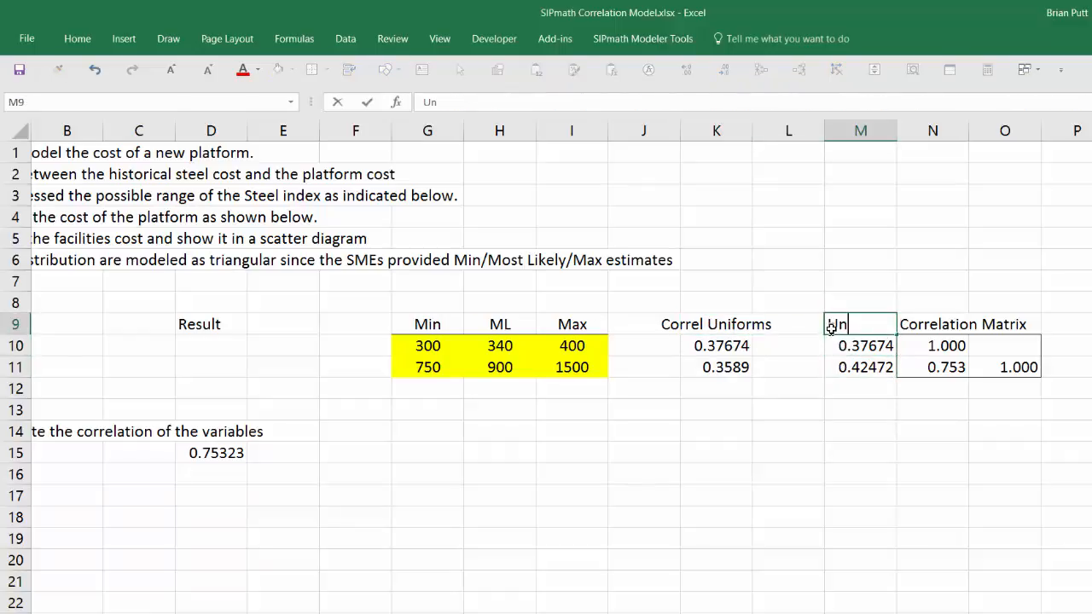
key(BackSpace)
key(BackSpace)
key(BackSpace)
text(correlated Uniforms)
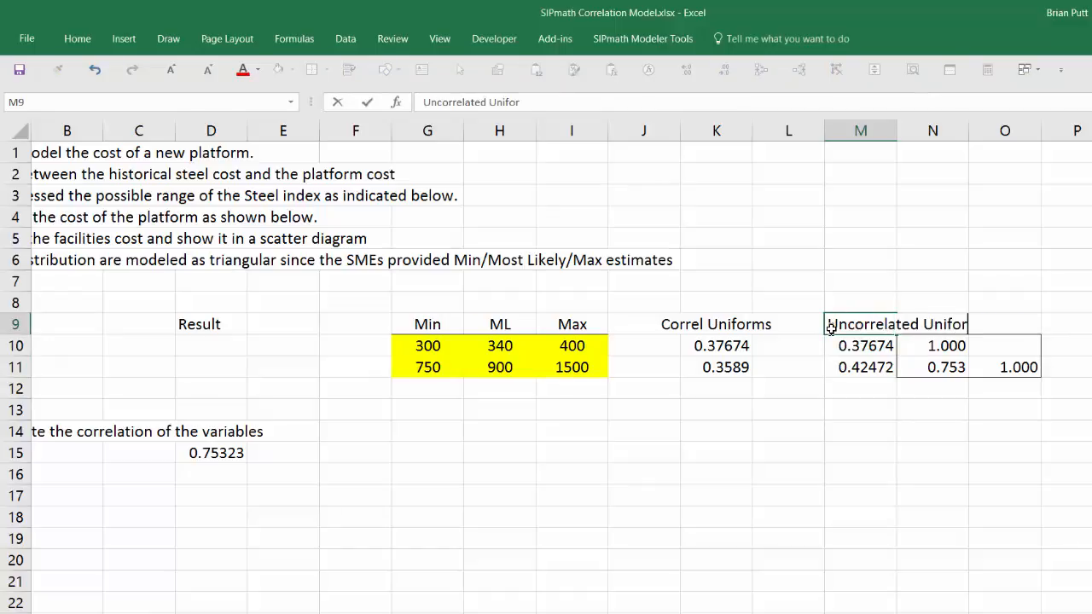
key(ctrl+Return)
Wrap the text of headings K9:M9 and reduce their font size to 8
drag(708, 324, 831, 328)
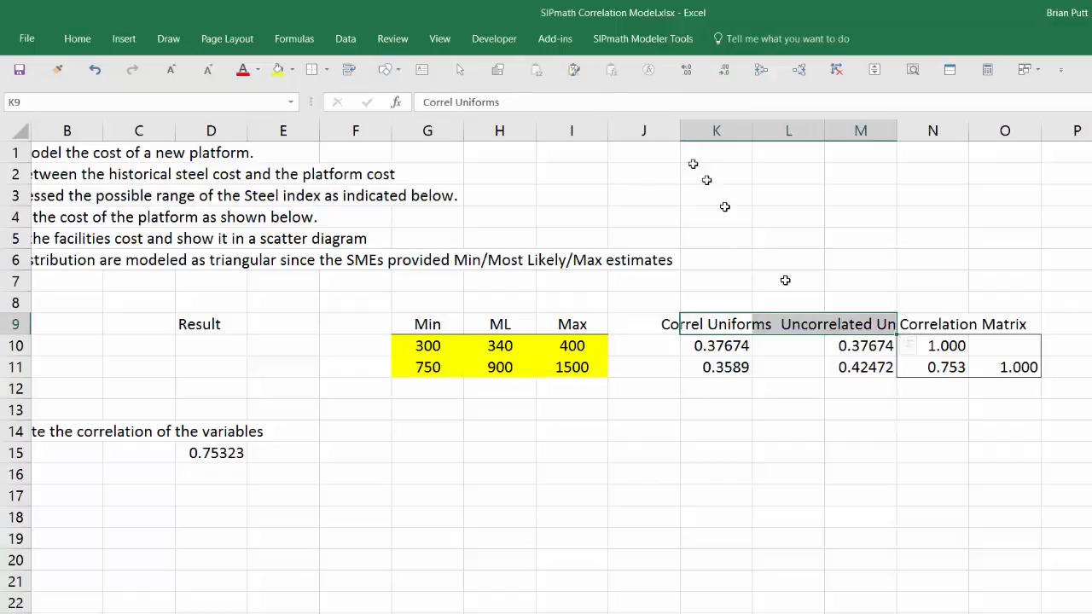
click(77, 39)
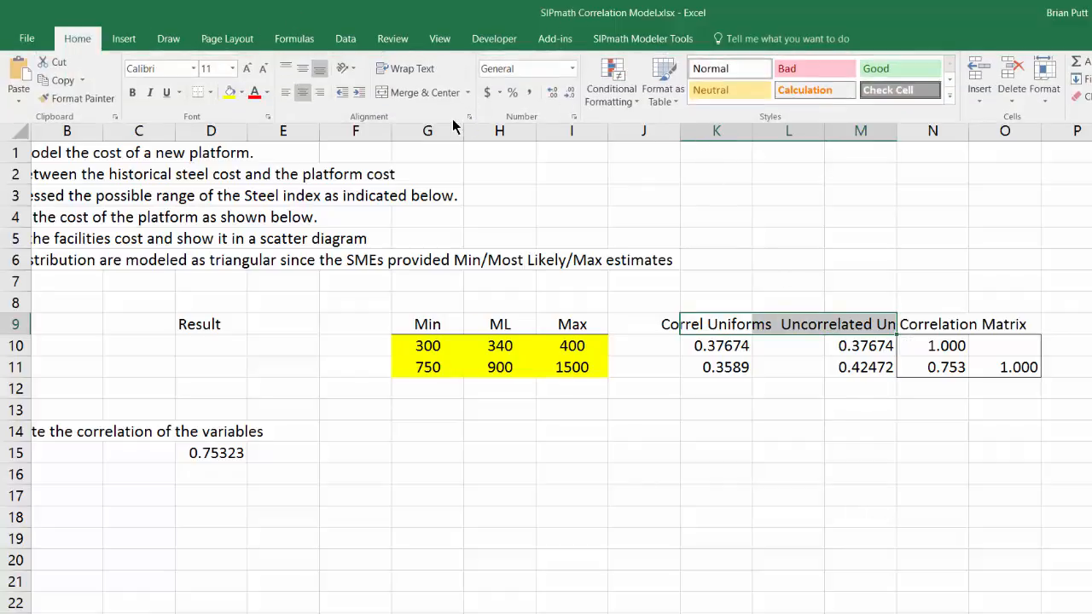
click(412, 70)
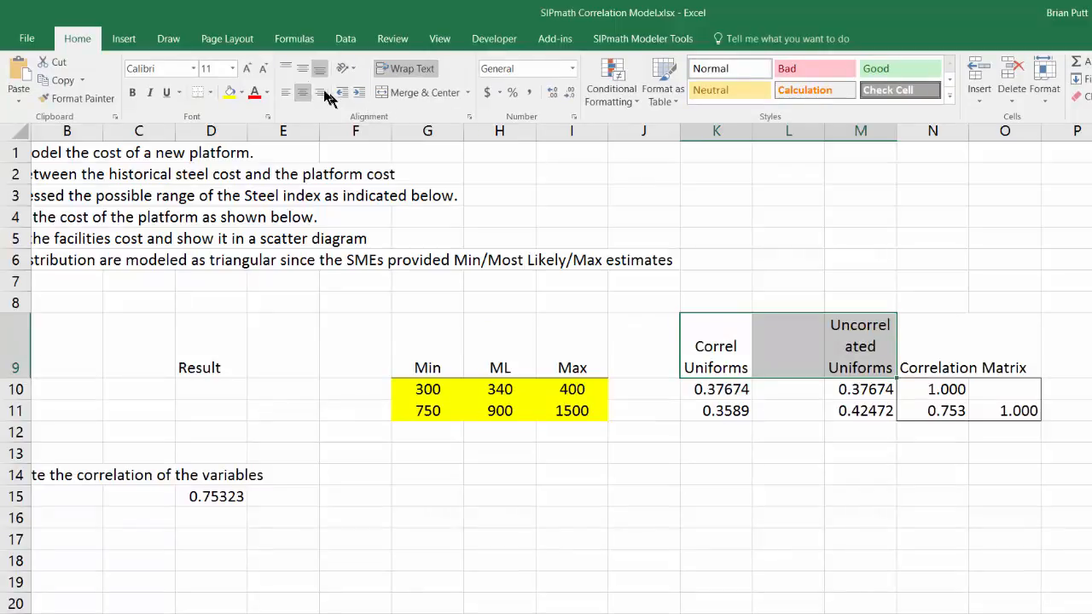
click(265, 69)
click(264, 68)
click(265, 68)
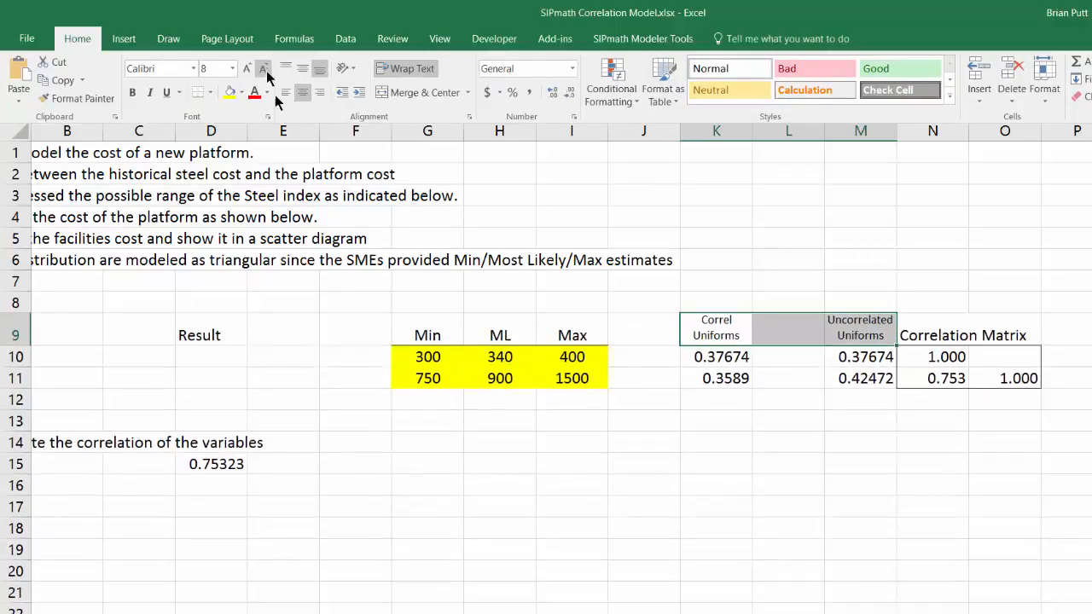
click(738, 428)
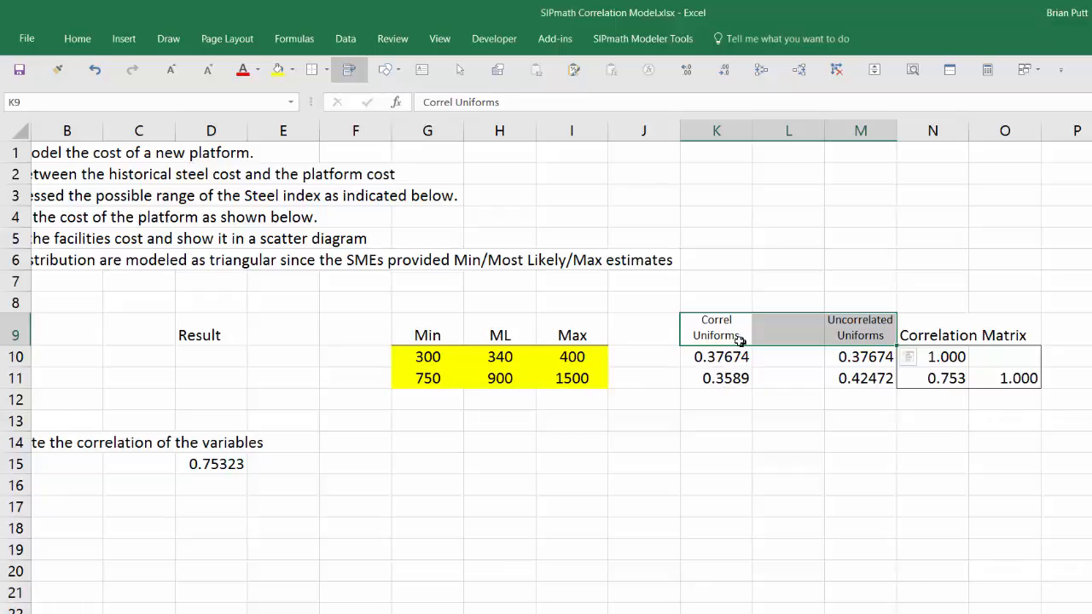
Start a SIPmath triangular distribution for result cells D10:D11, using G10:G11 as the minimum values
click(215, 357)
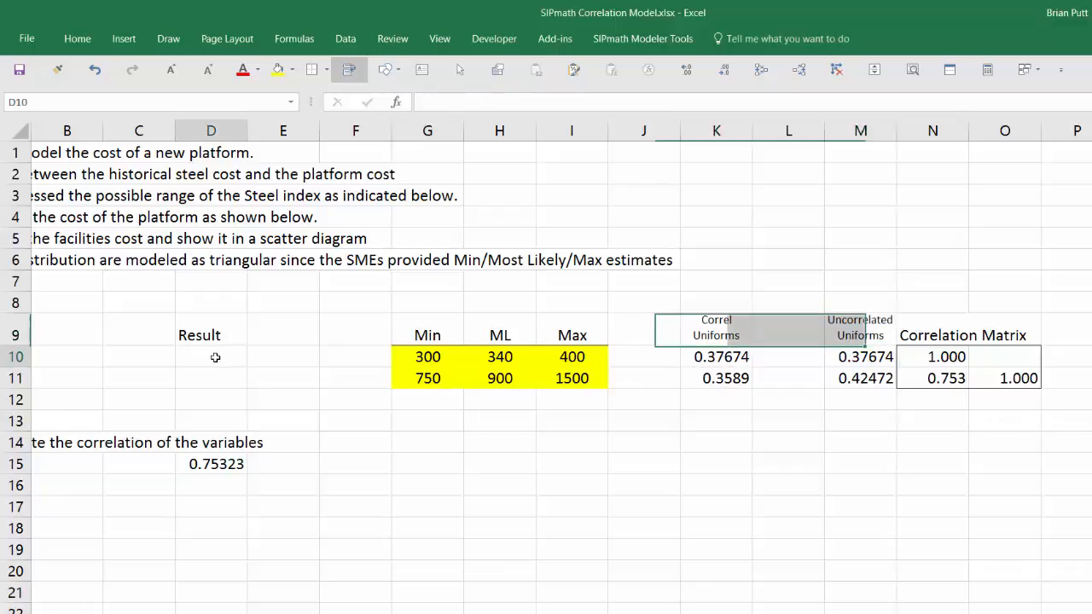
drag(215, 356, 214, 378)
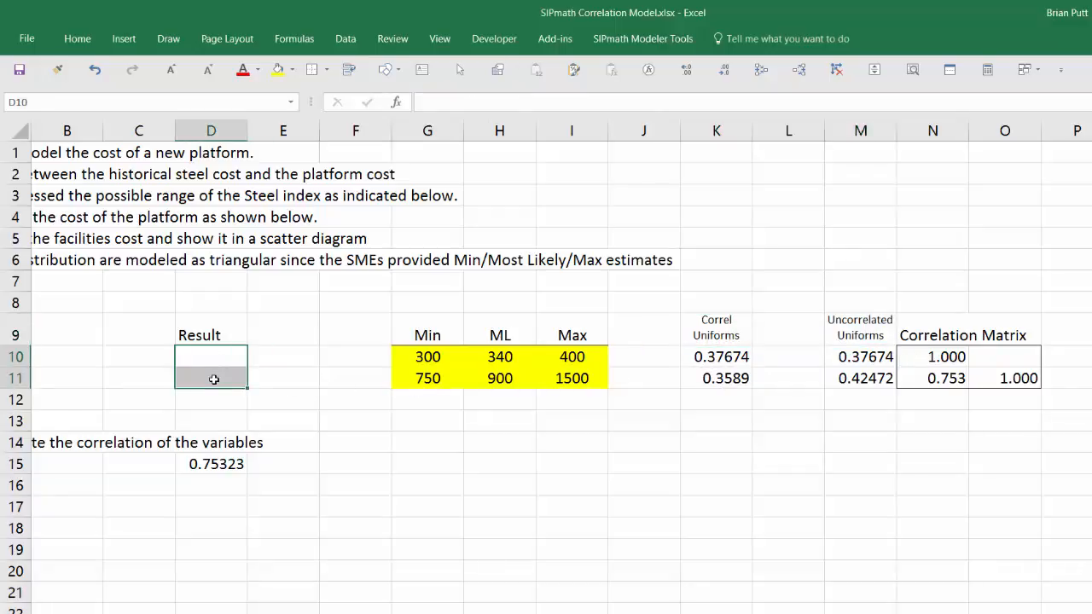
click(610, 39)
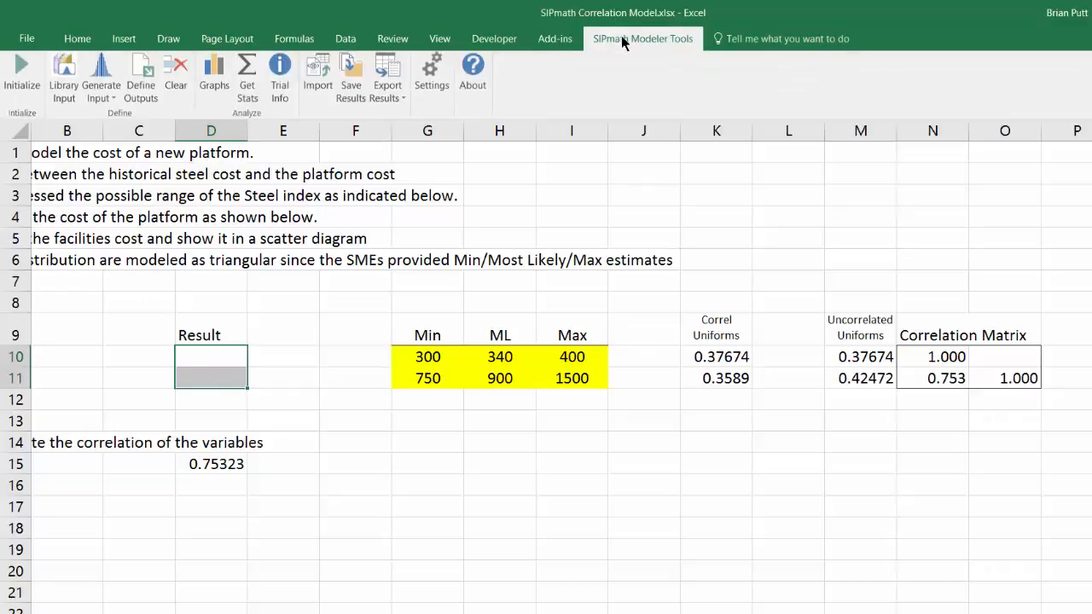
click(100, 94)
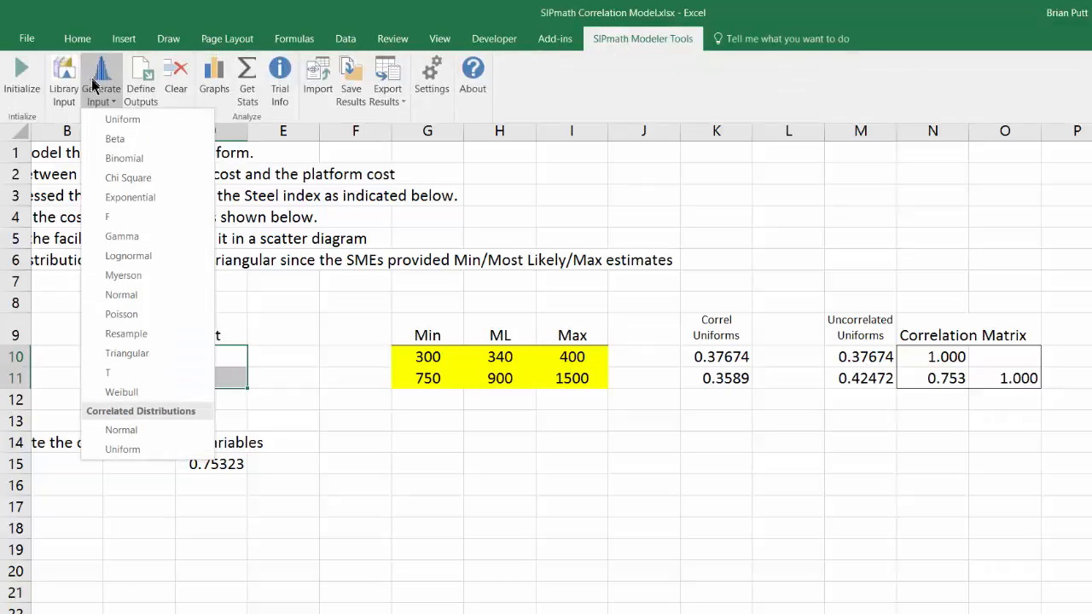
click(115, 353)
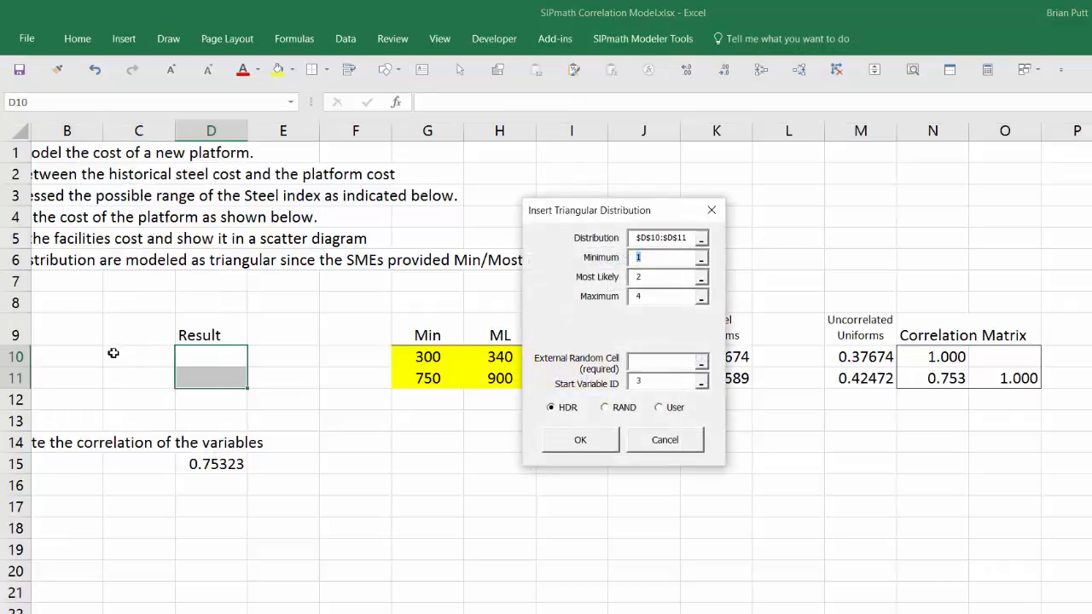
click(700, 259)
drag(415, 357, 413, 372)
key(Return)
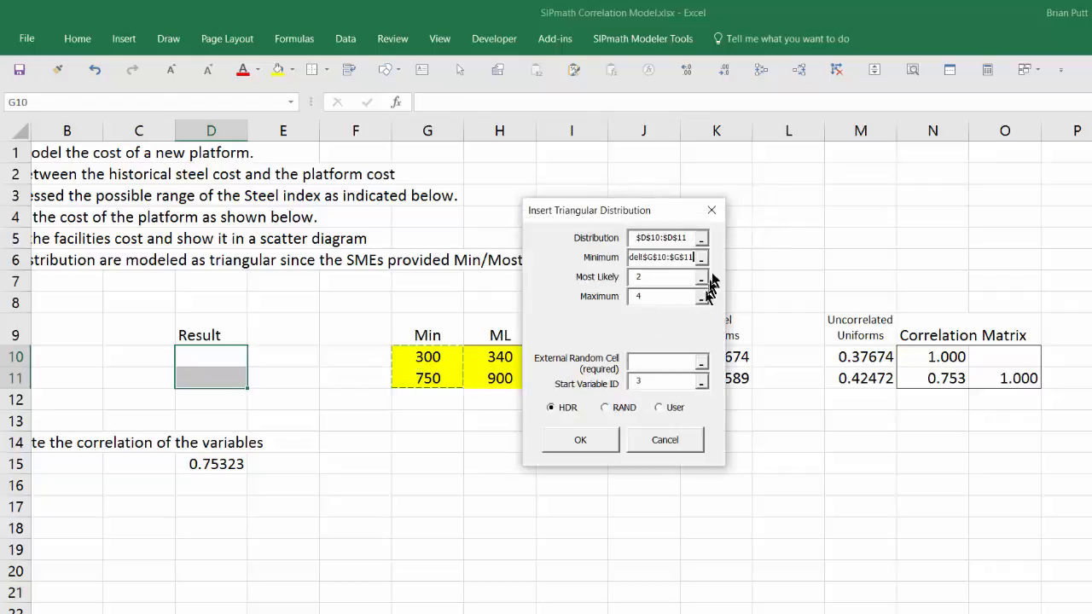
Use H10:H11 as the triangular distribution's most likely values and I10:I11 as its maximum values
click(700, 279)
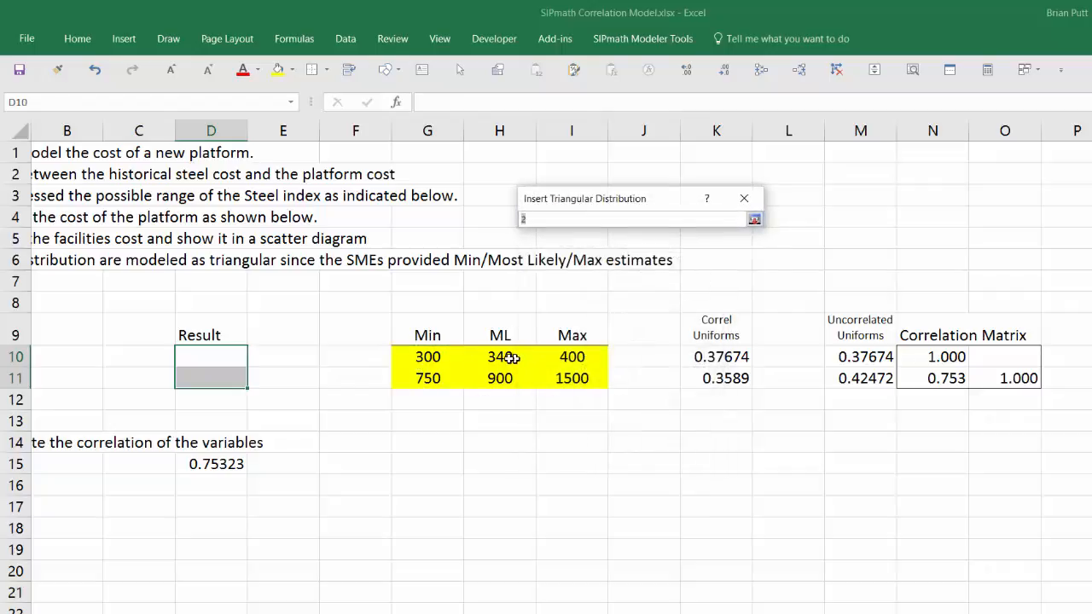
drag(512, 358, 501, 380)
key(Return)
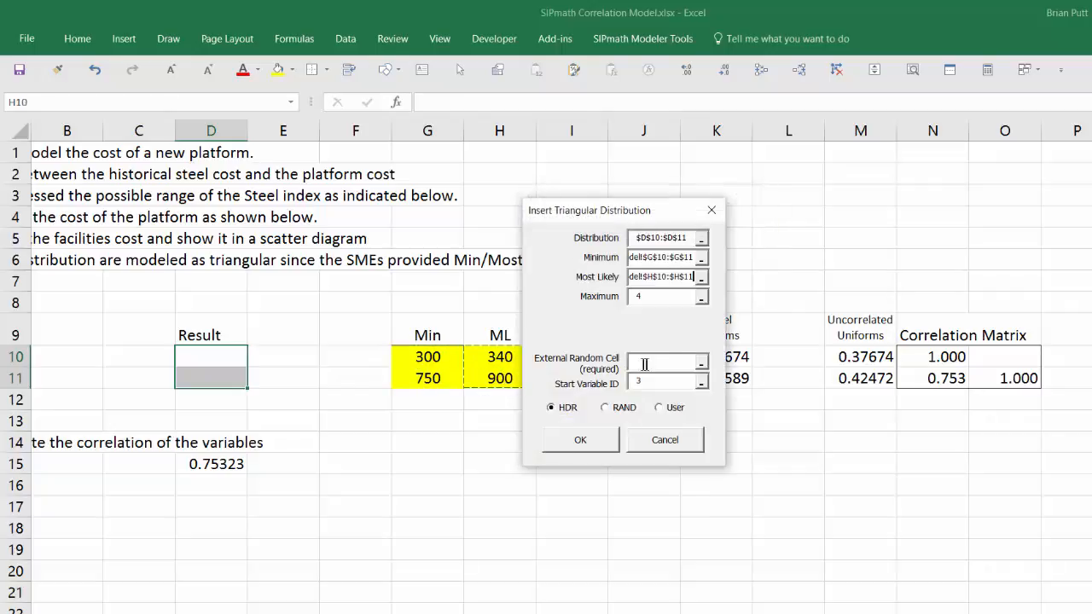
click(701, 297)
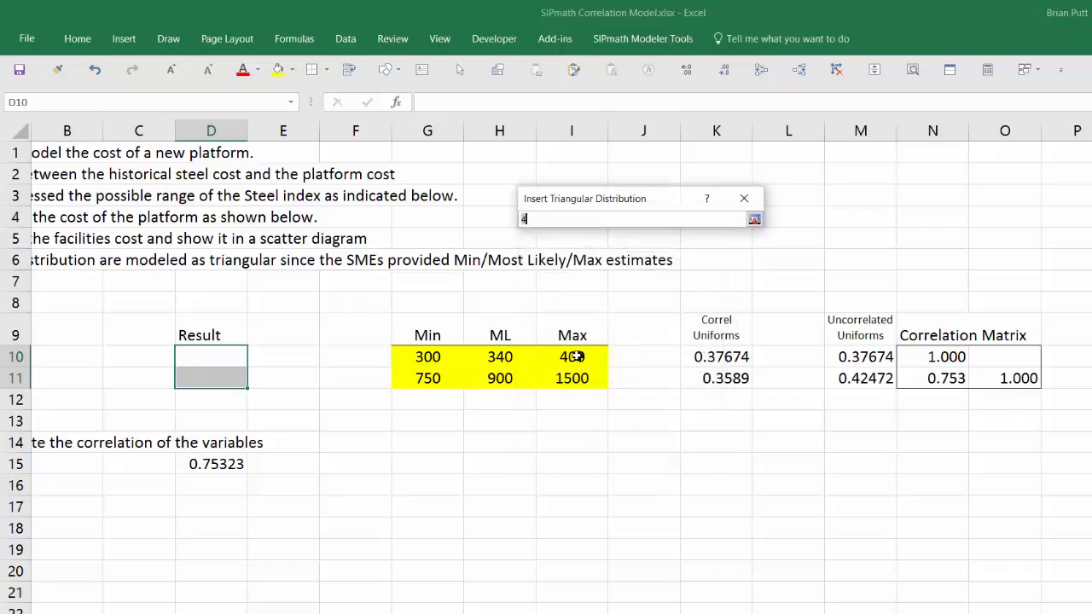
drag(571, 356, 575, 378)
key(Return)
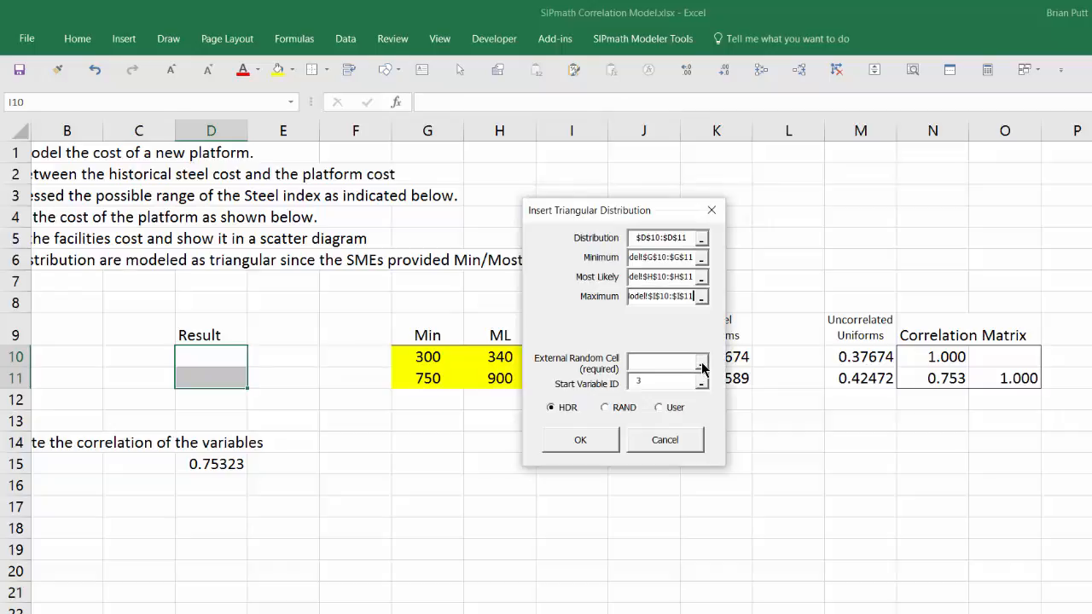
Set the random source to User with the correlated uniforms K10:K11 as external random cells, and generate the triangular distributions
click(667, 407)
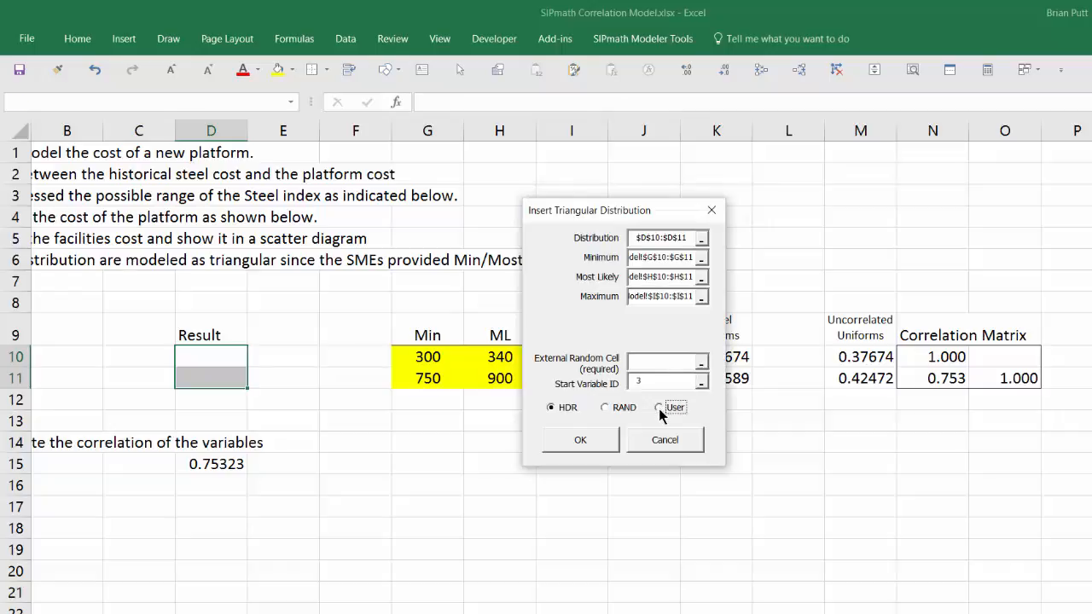
click(701, 361)
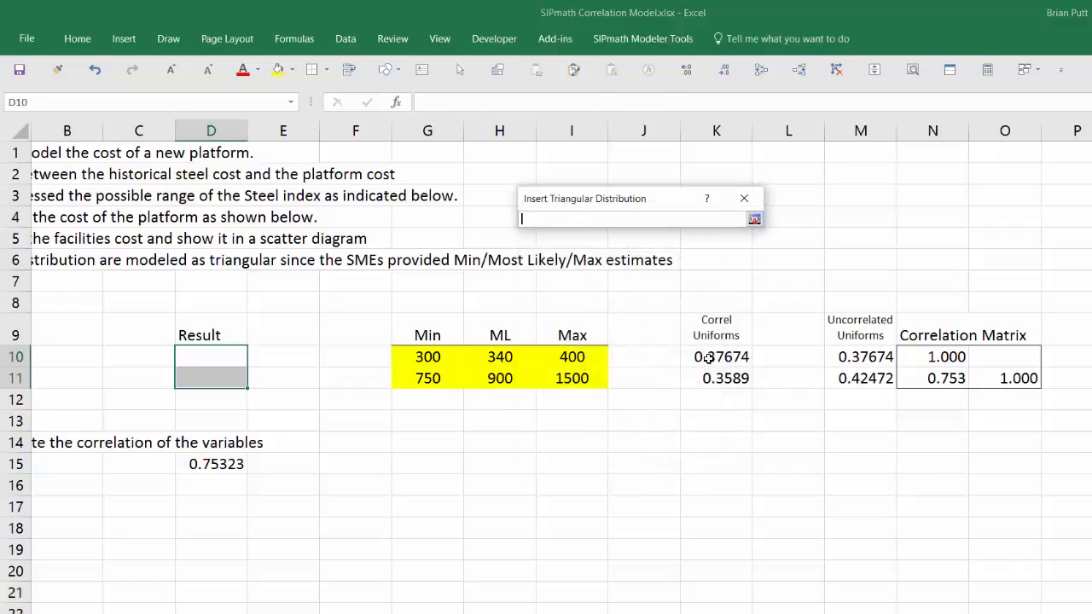
drag(704, 356, 708, 378)
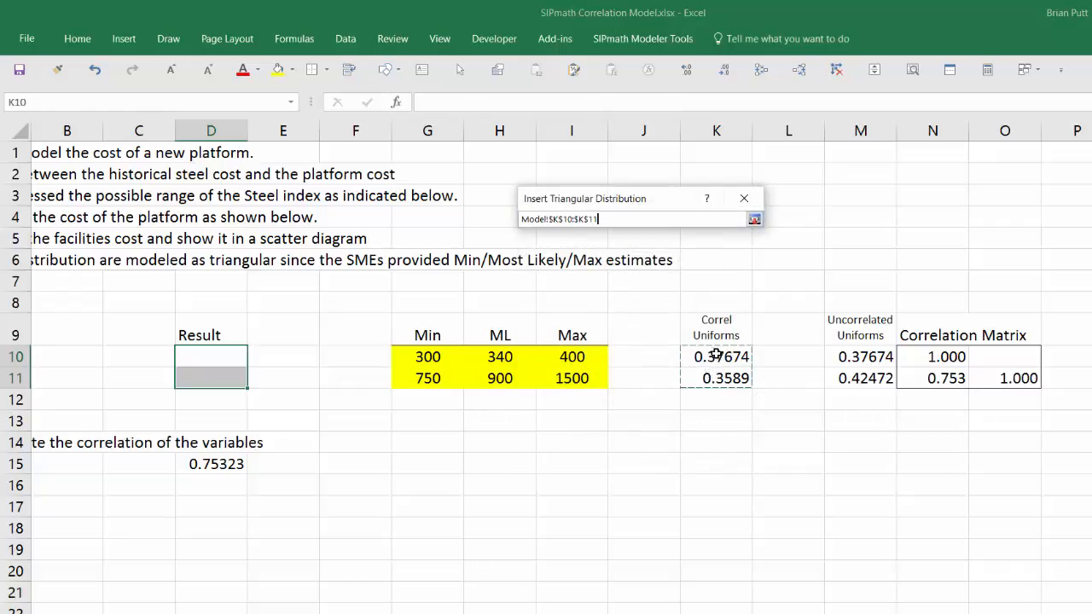
key(Return)
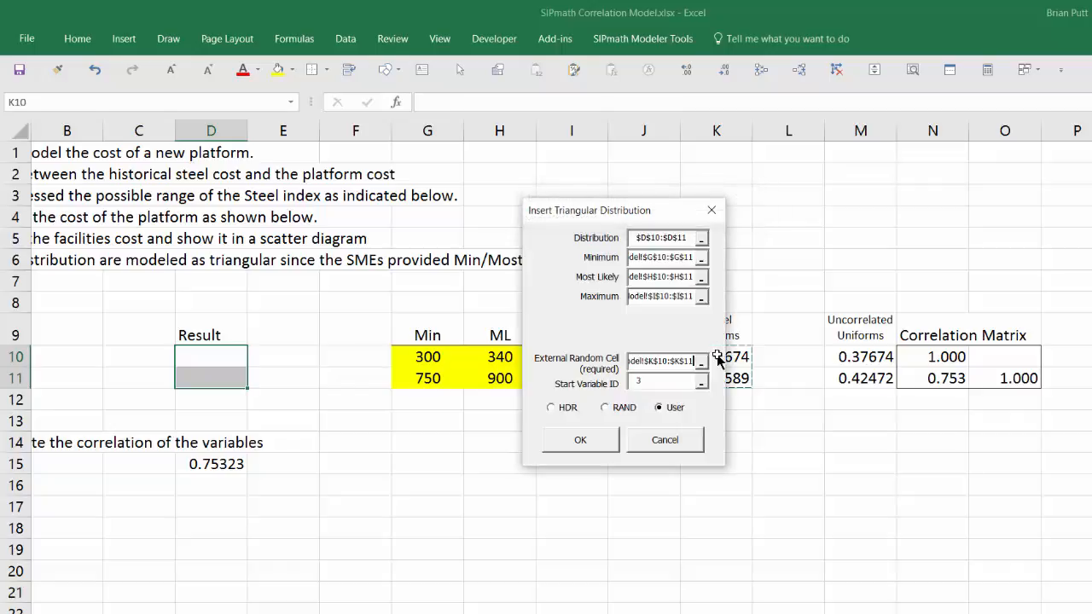
click(590, 440)
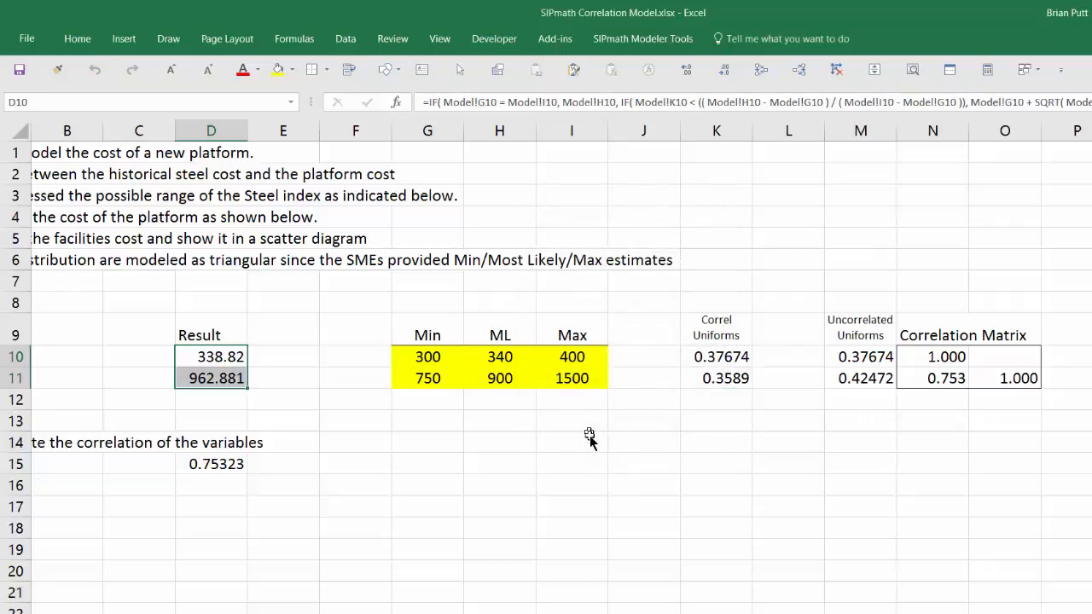
Enter the output names d_SteelIndex in E10 and d_Platform_Cost in E11, beside the result cells
click(232, 353)
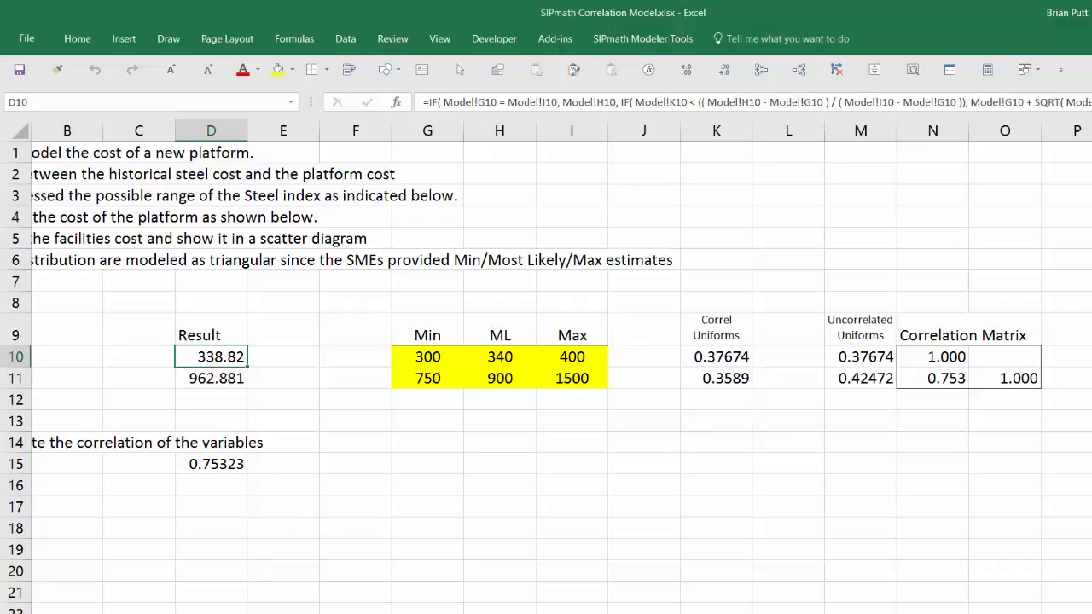
scroll(561, 367, left, 5)
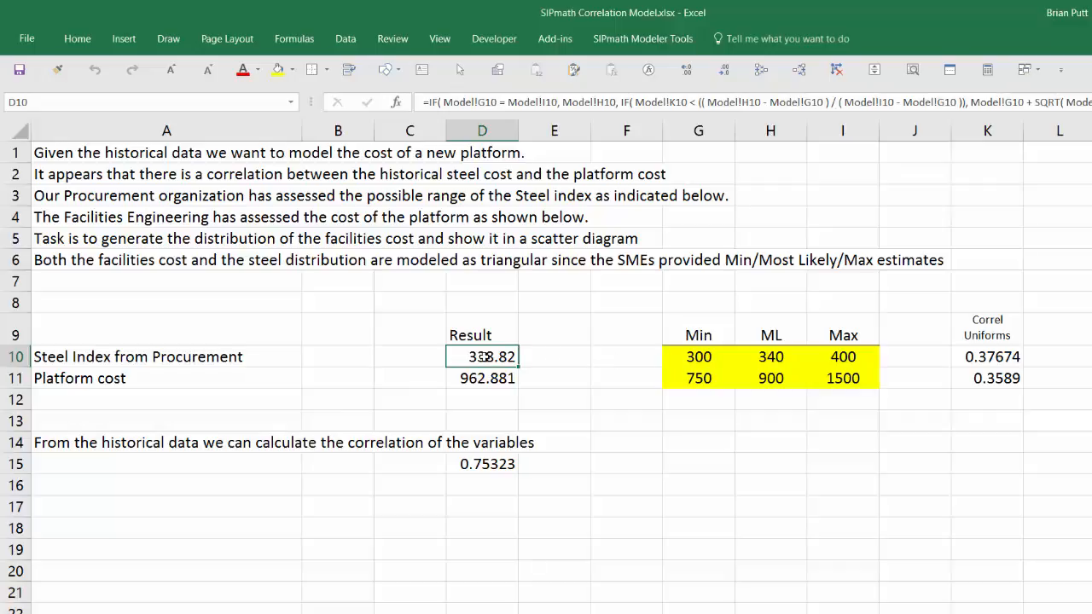
click(542, 356)
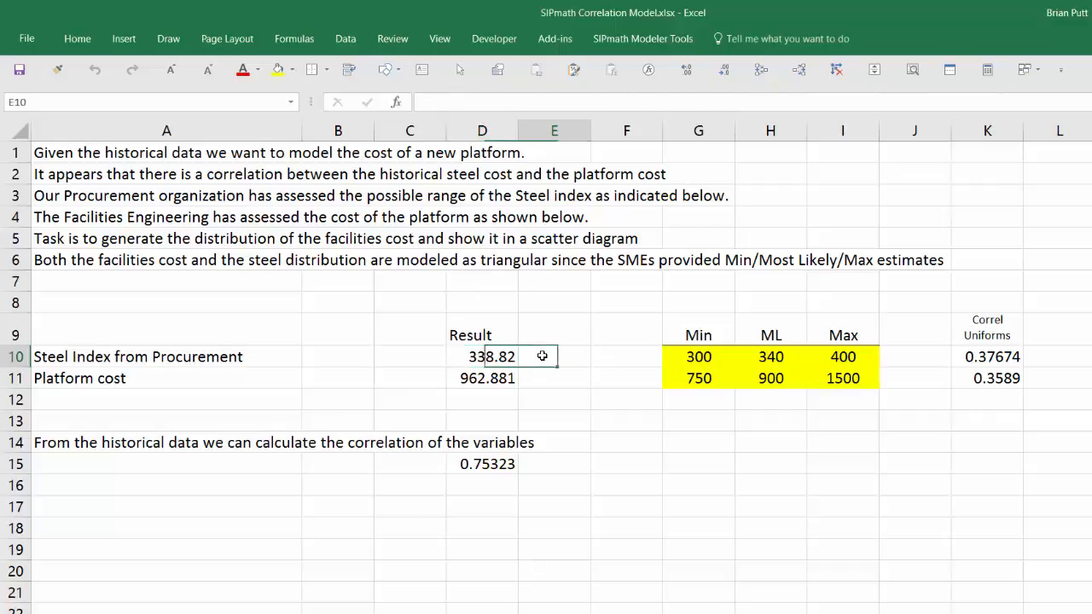
text(d)
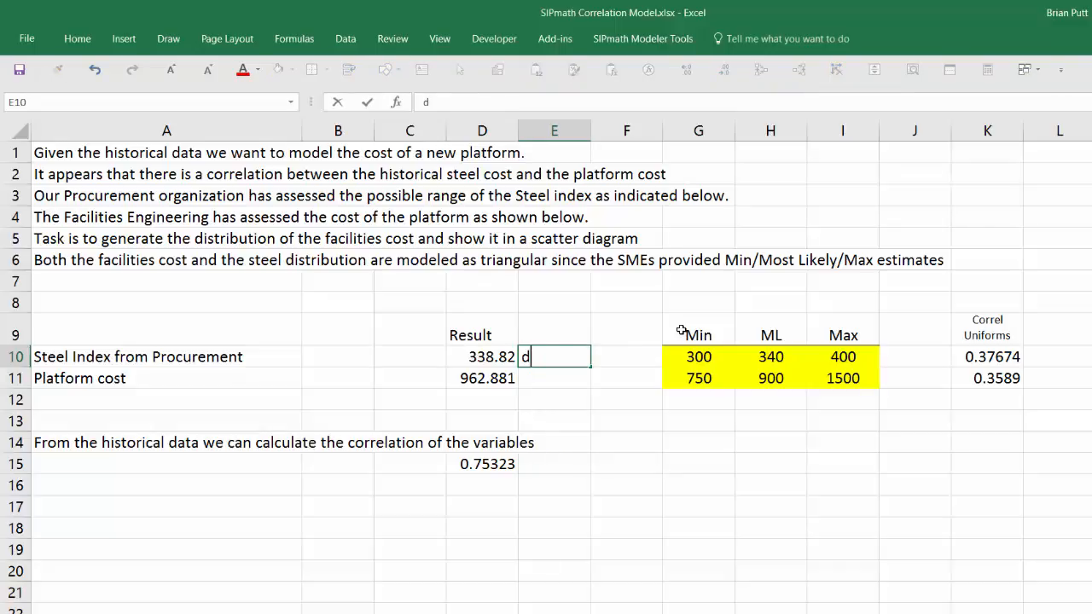
text(_SteelIndex)
key(Return)
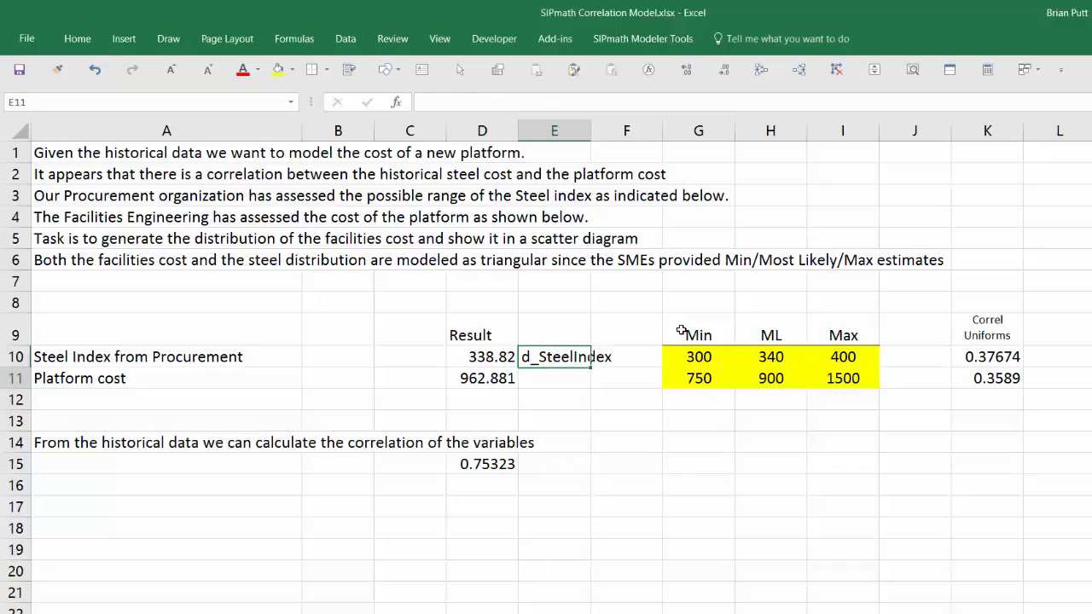
text(d_)
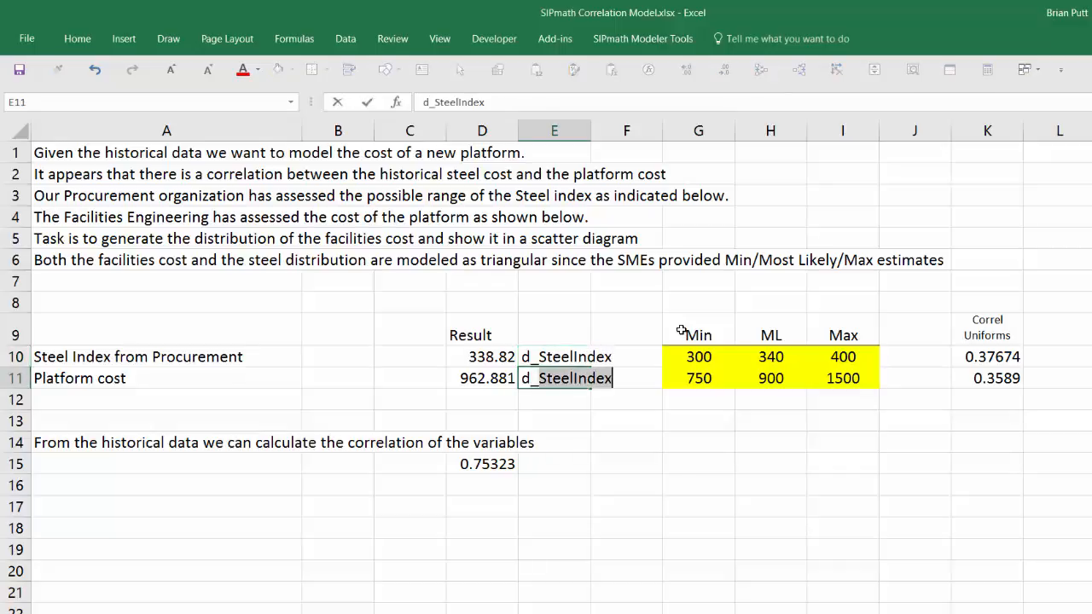
text(Pl)
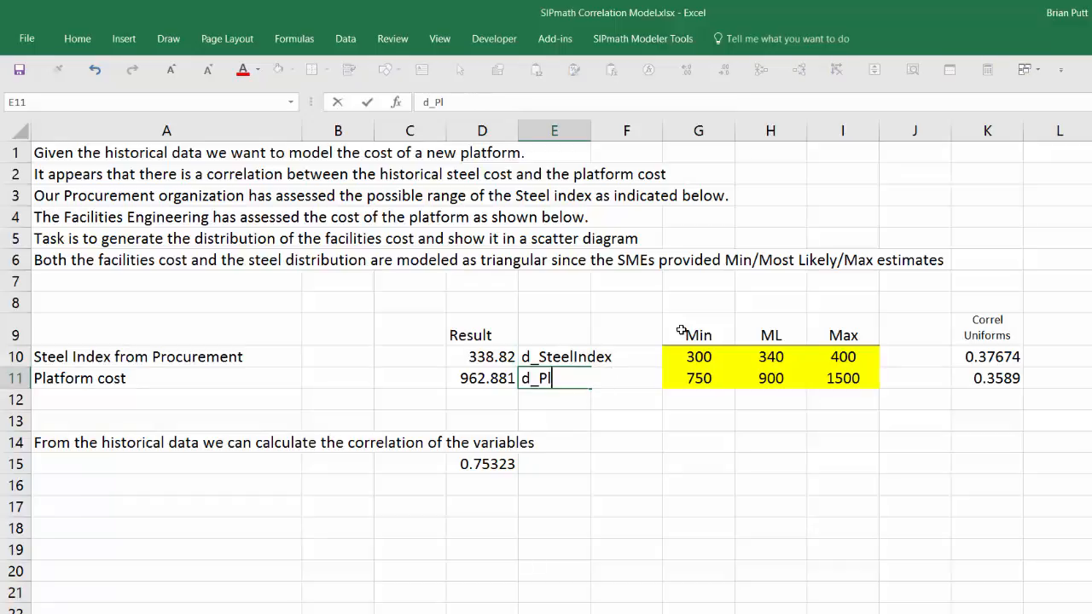
text(atform_Cost)
key(ctrl+Return)
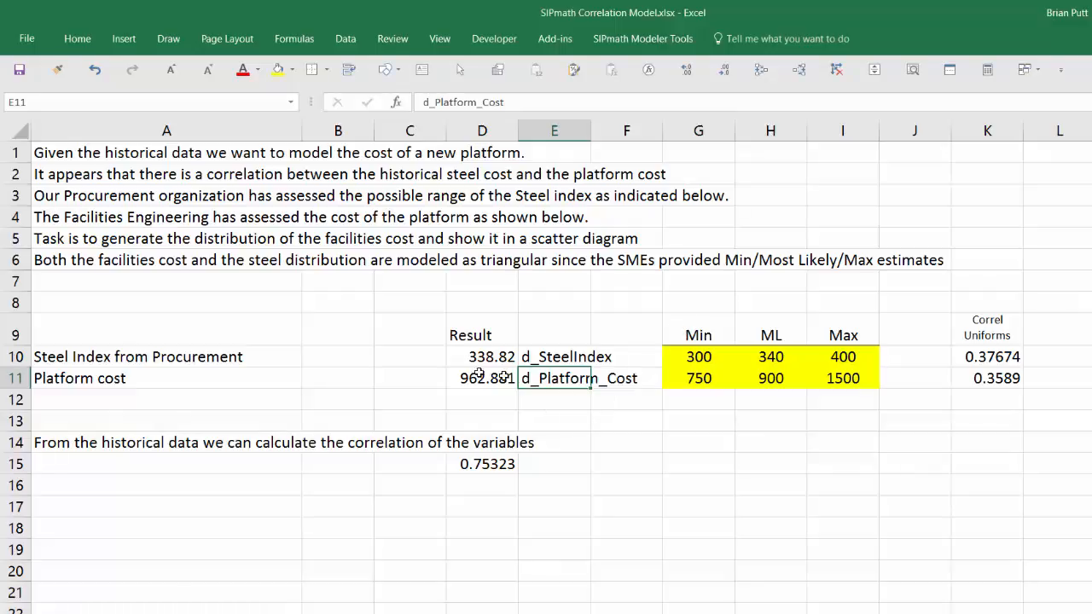
Define result cells D10:D11 as SIPmath outputs named from E10:E11, with sparklines starting in D10:D11
drag(476, 359, 476, 375)
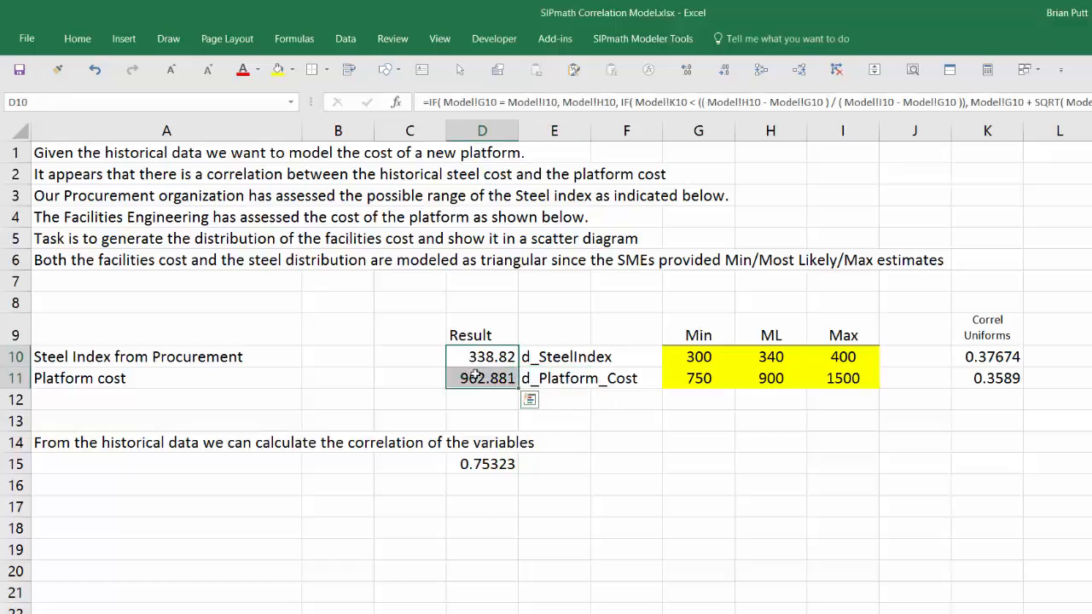
click(610, 38)
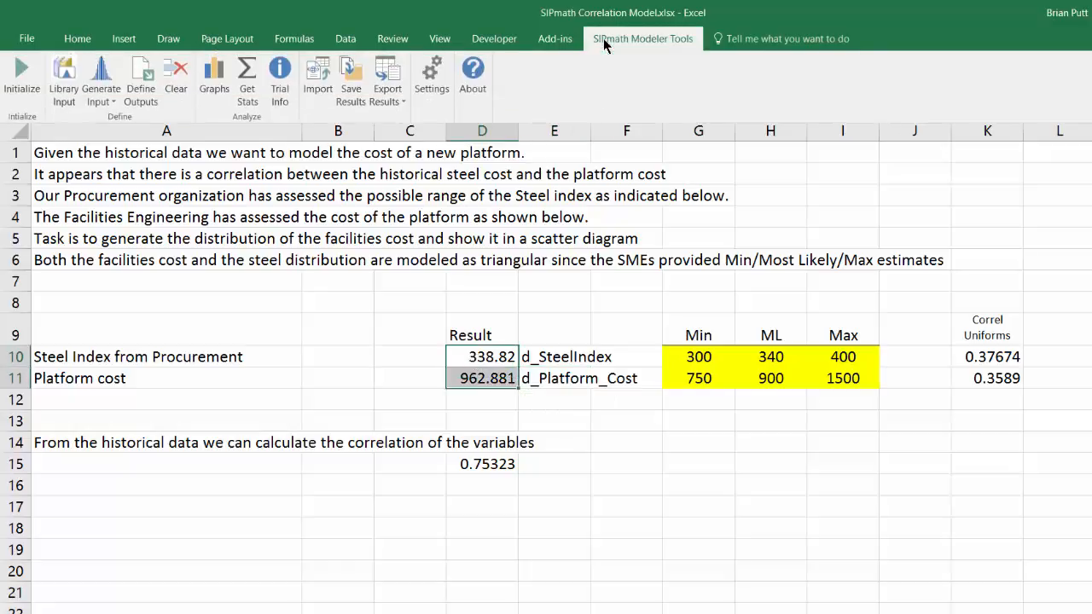
click(143, 75)
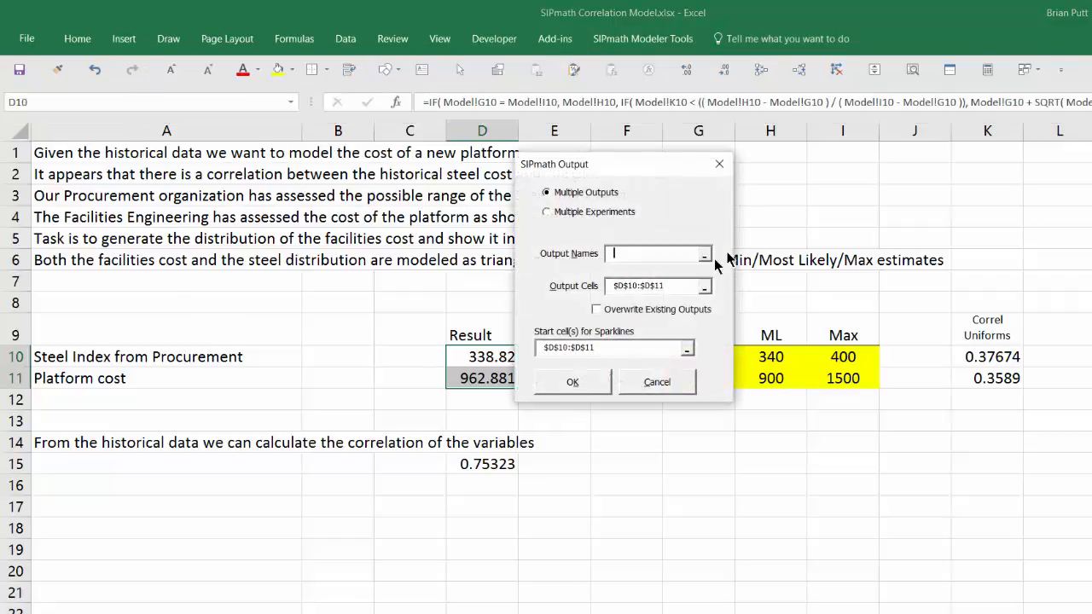
click(705, 254)
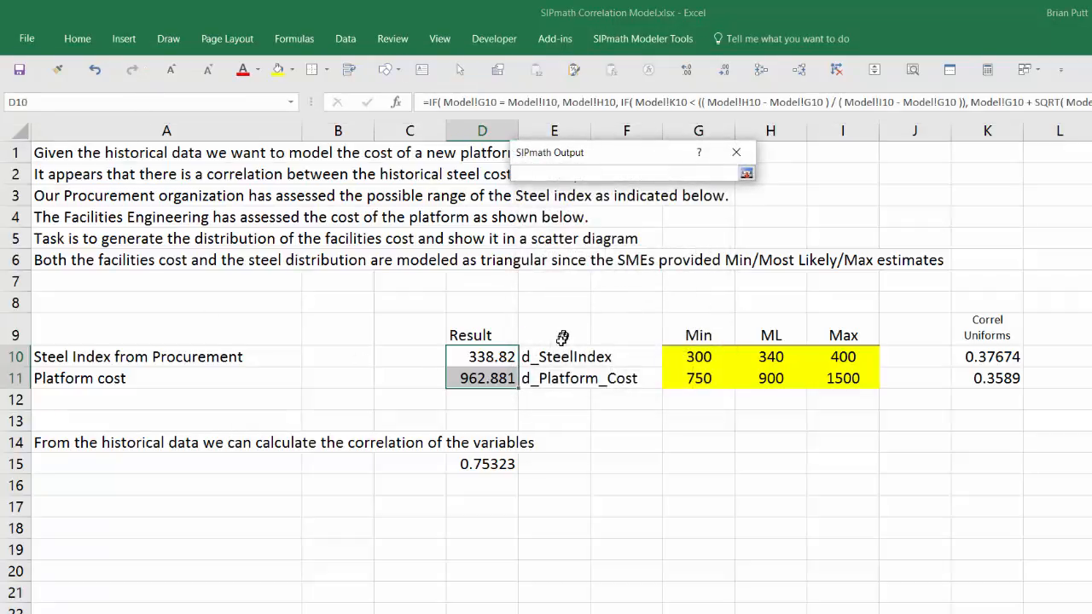
drag(554, 357, 554, 372)
key(Return)
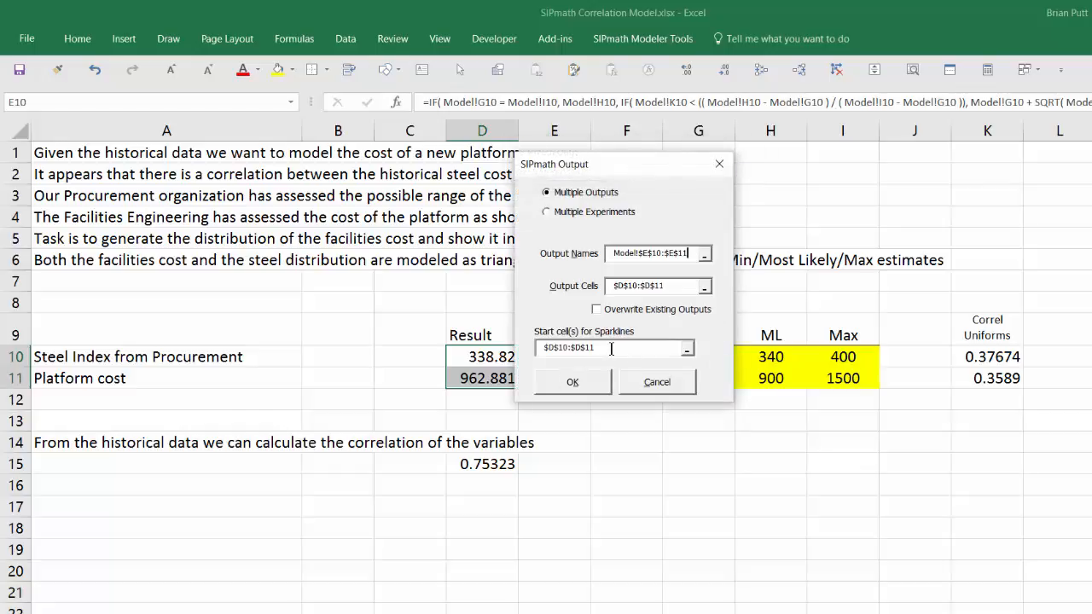
click(585, 384)
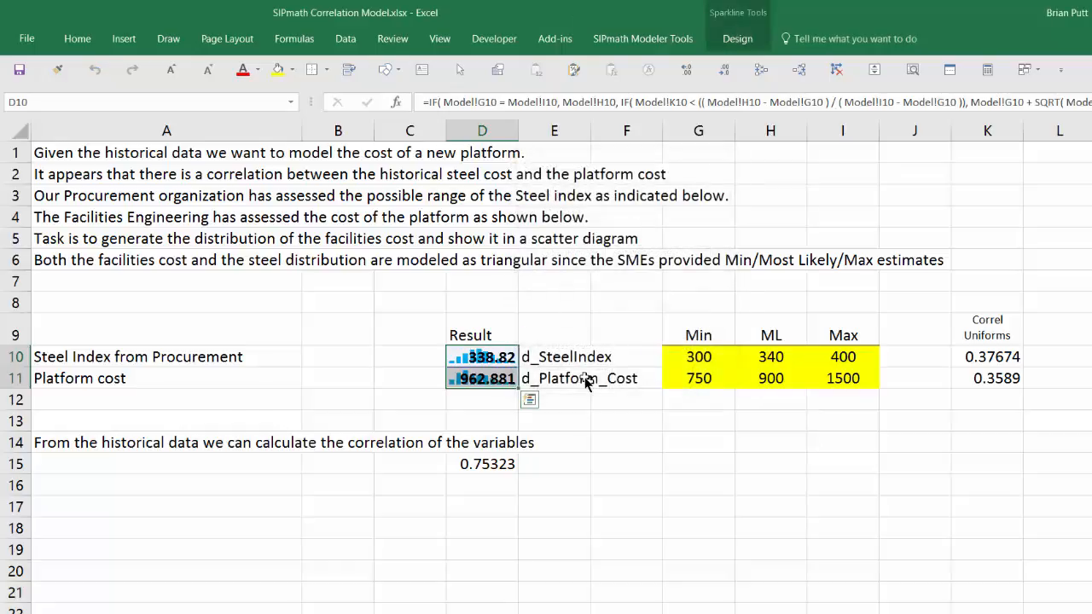
Increase the height of rows 10 and 11 to enlarge the sparklines in the result cells
drag(8, 357, 17, 418)
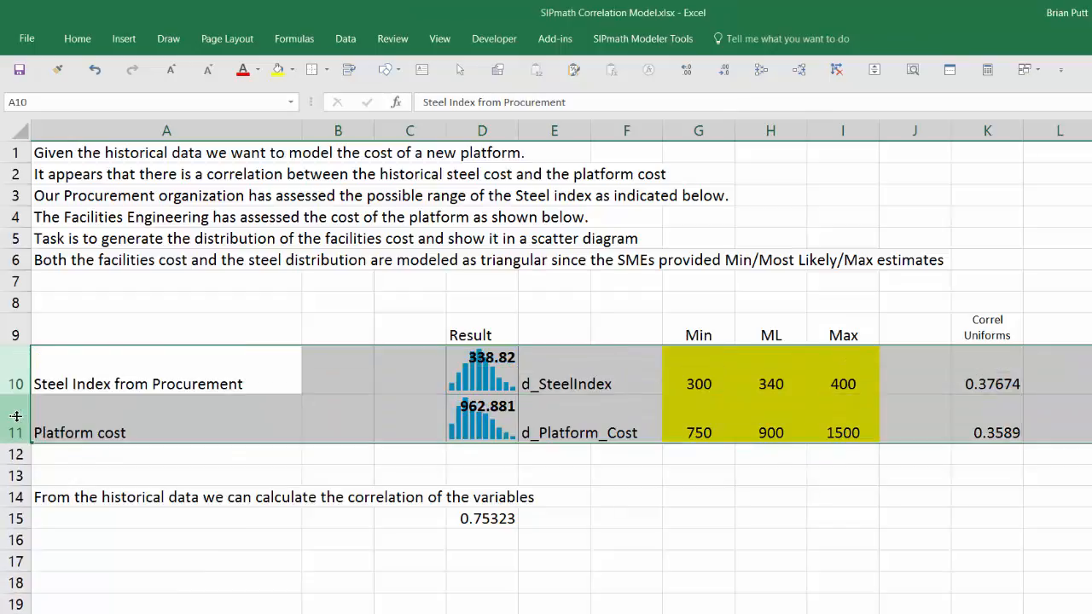
click(616, 480)
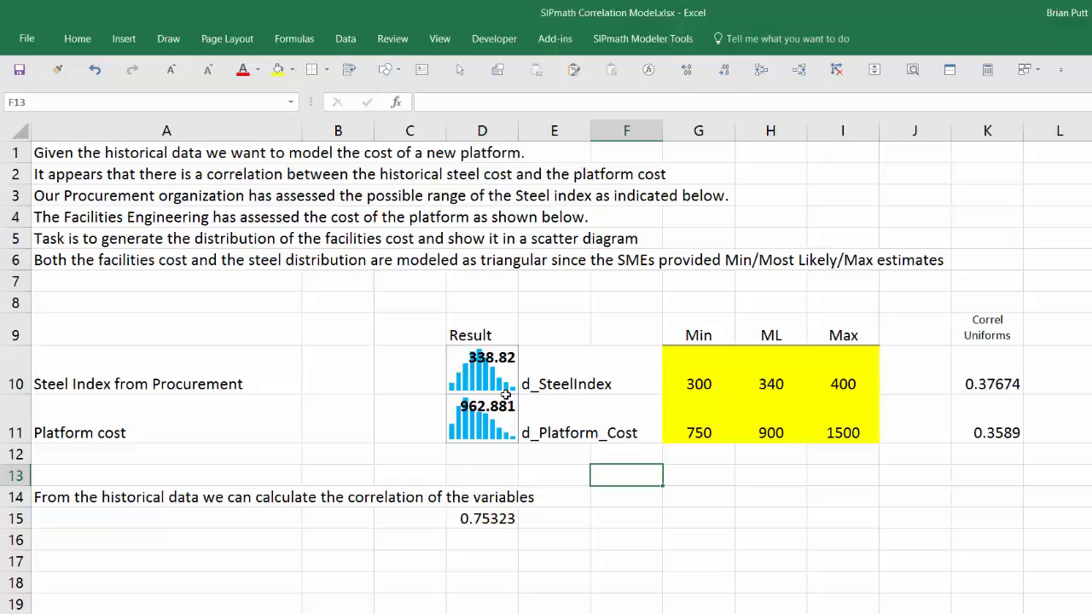
click(680, 514)
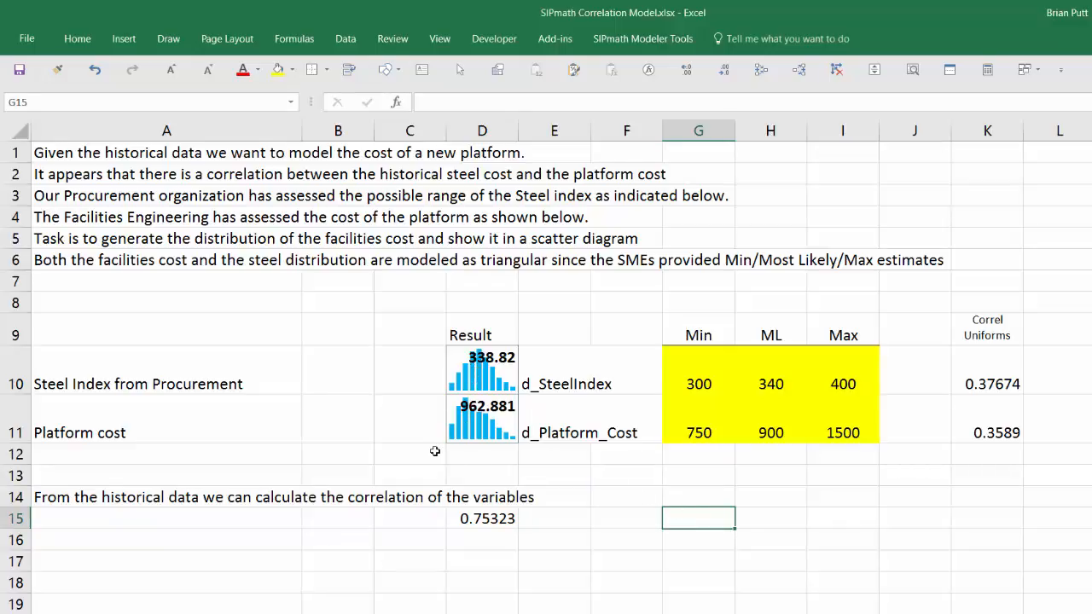
Insert a markers-only scatter chart from the d_Platform_Cost trials in D4:D1003 of the PMTable sheet
key(ctrl+Page_Down)
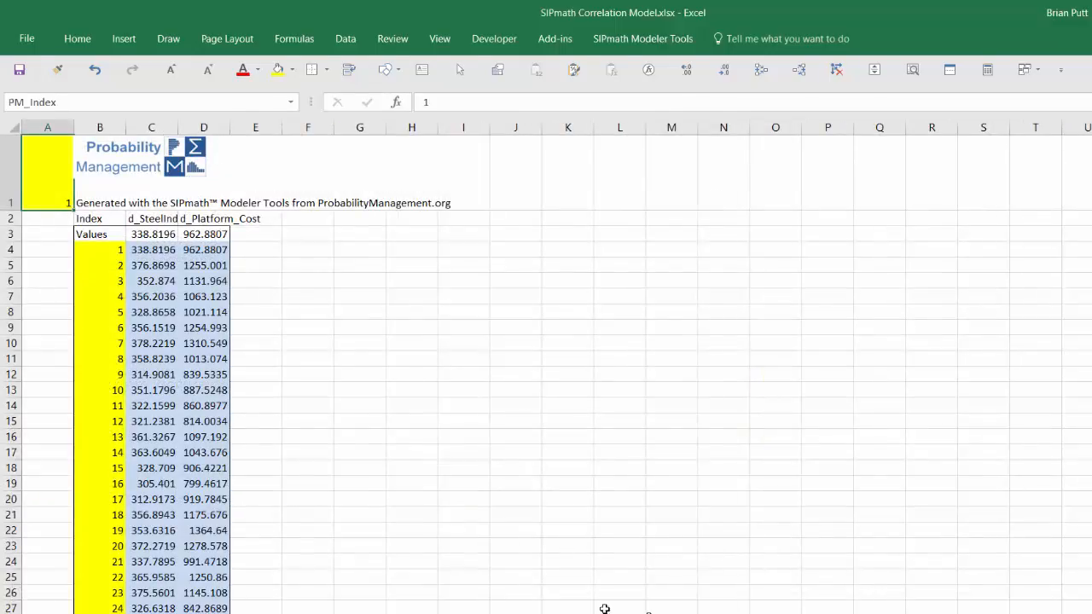
click(356, 247)
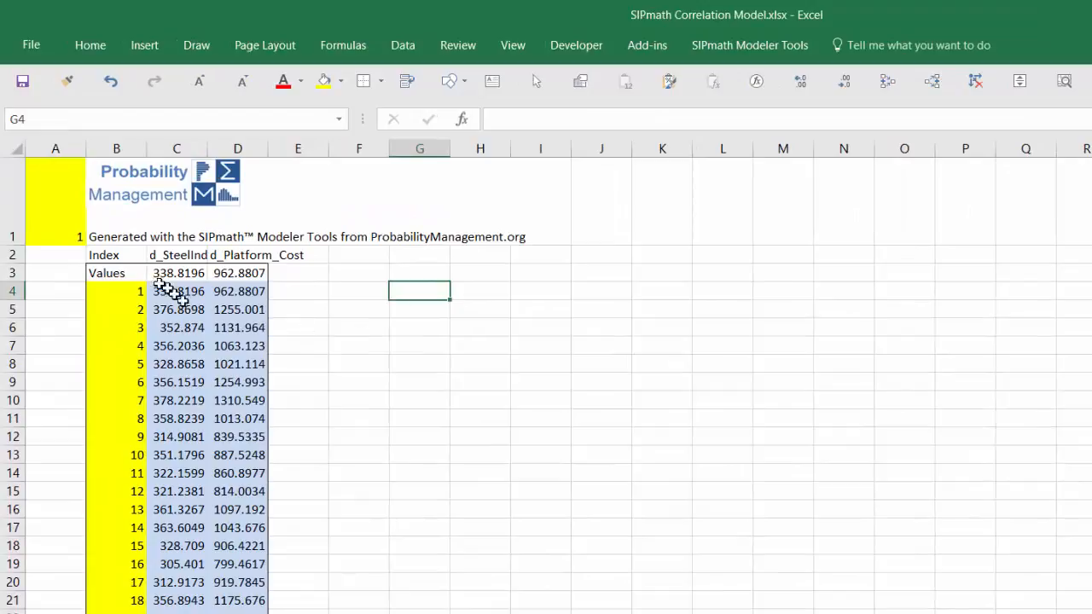
click(238, 290)
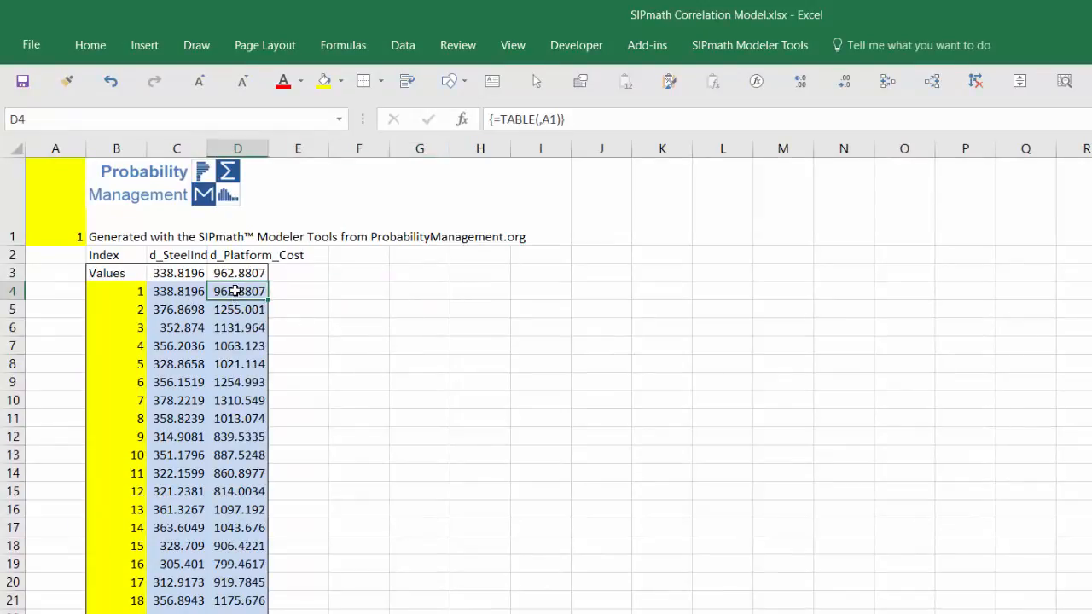
key(ctrl+shift+Down)
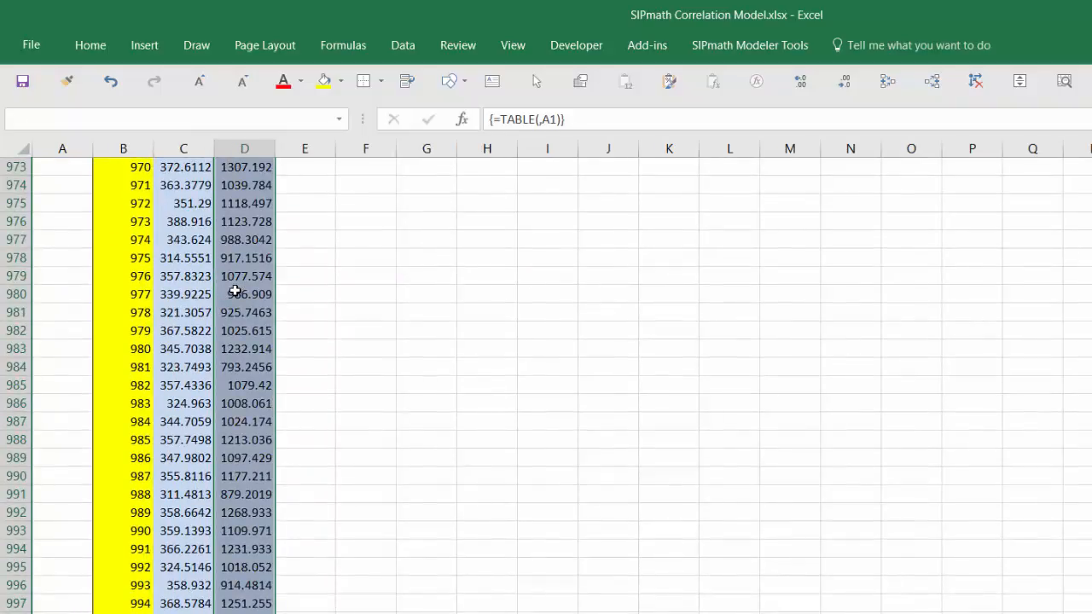
click(144, 45)
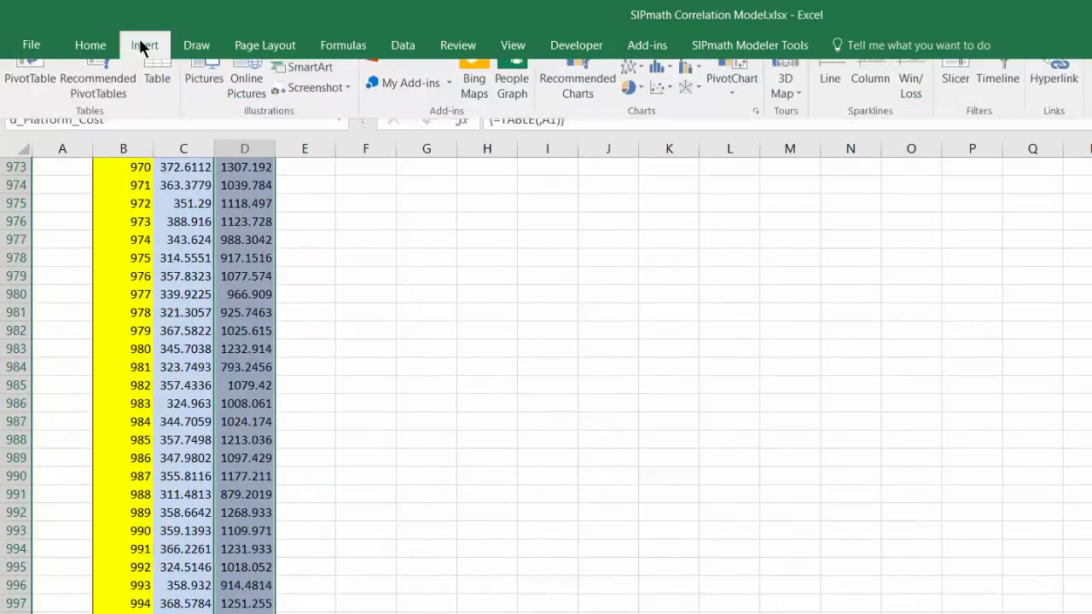
click(658, 112)
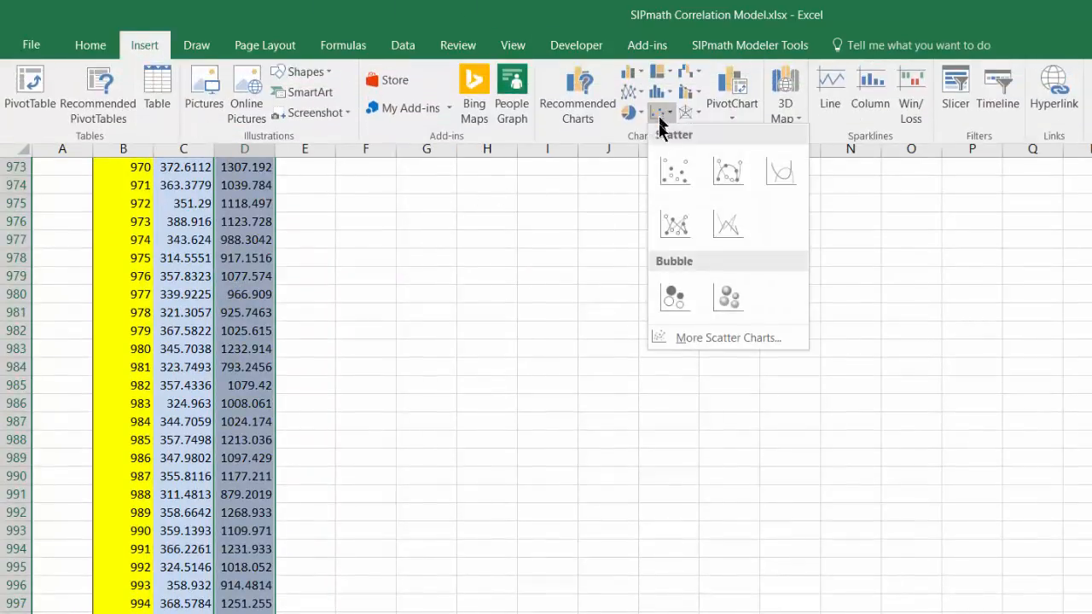
click(683, 187)
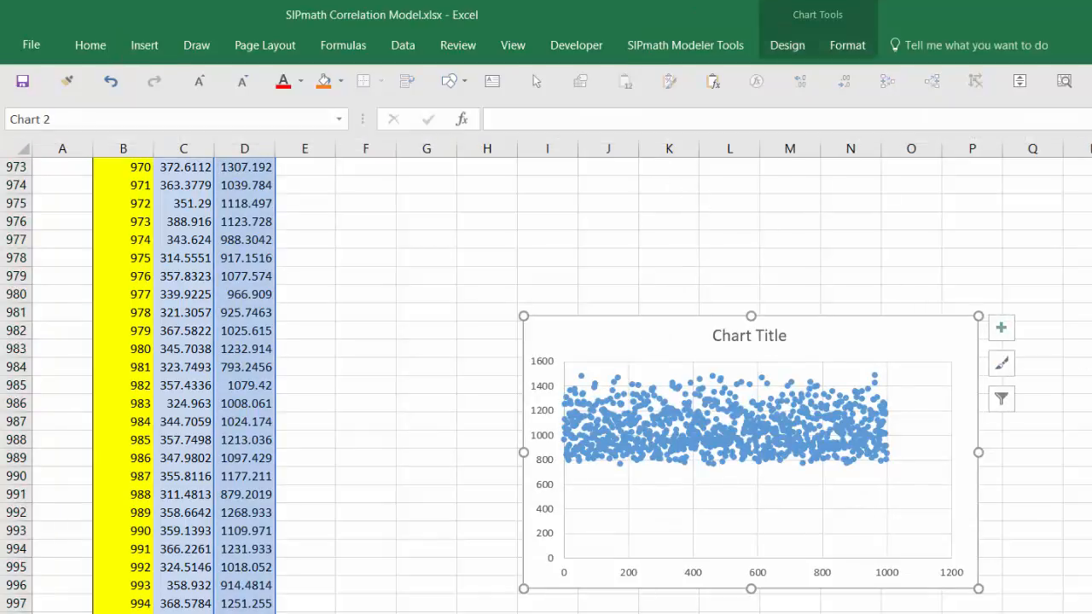
Set the scatter series' X values to the d_SteelIndex trials, PMTable!$C$4:$C$1003, and apply the data source change
click(755, 426)
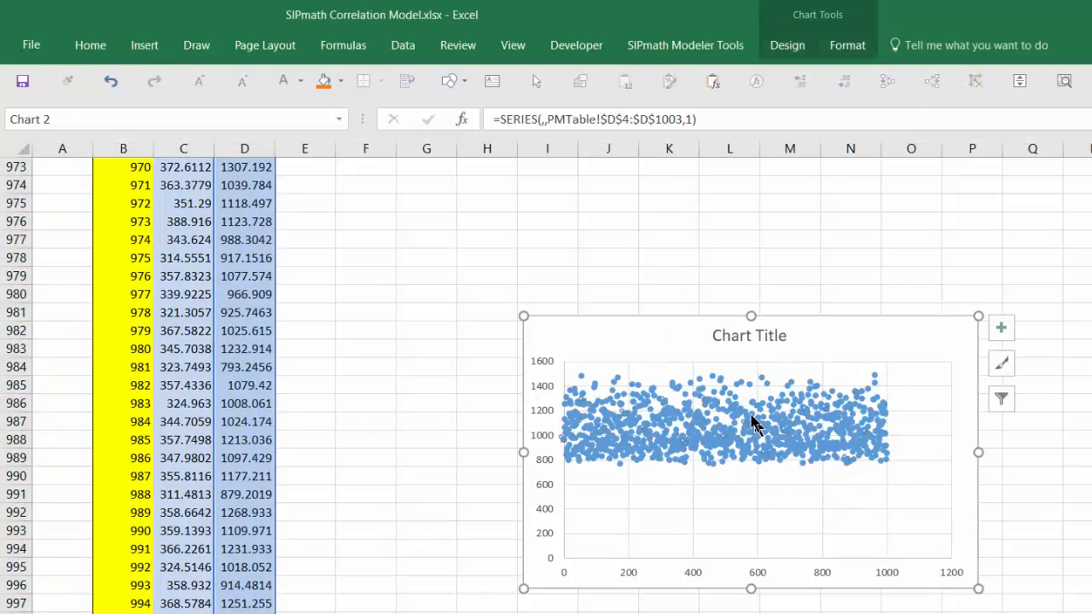
click(806, 50)
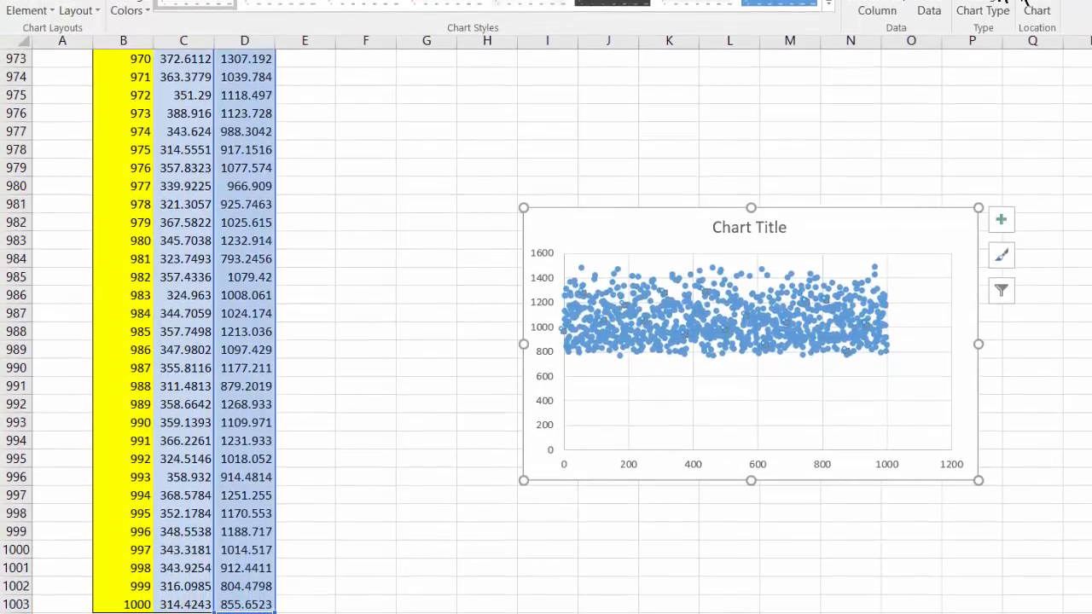
click(929, 10)
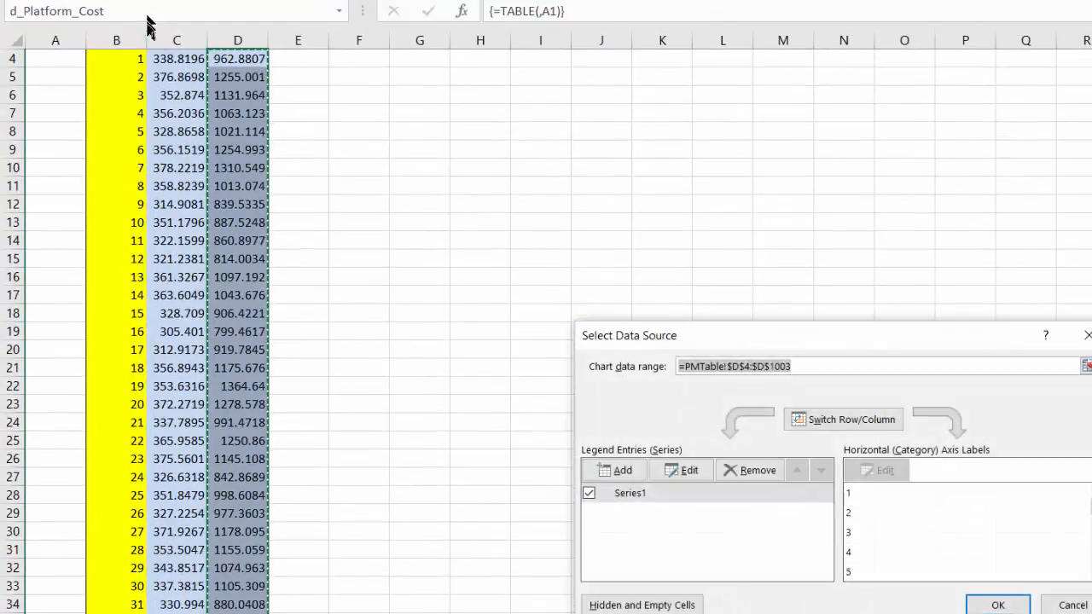
click(629, 494)
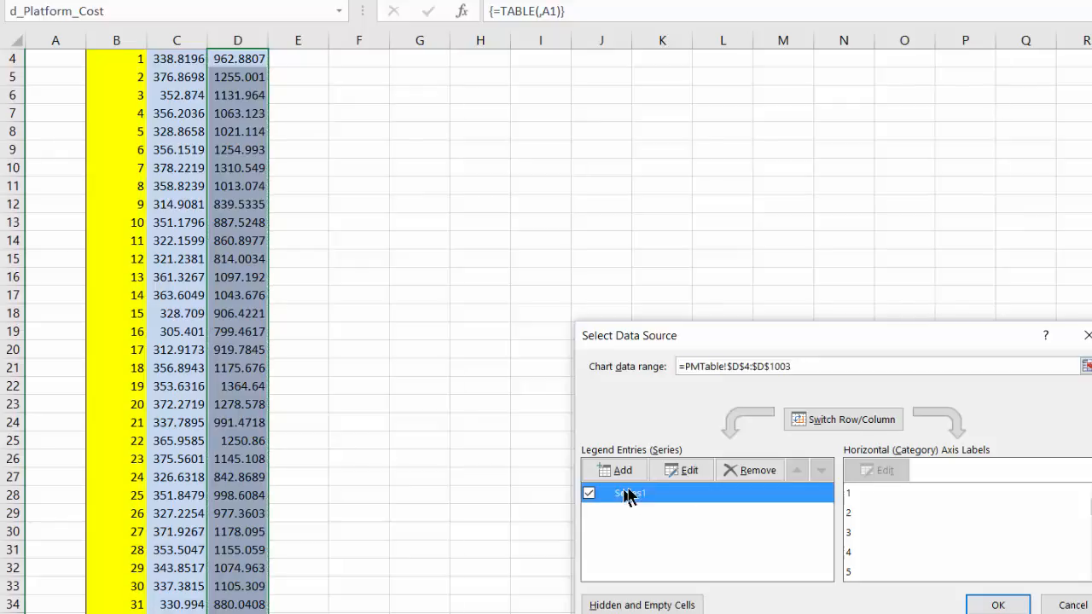
click(679, 470)
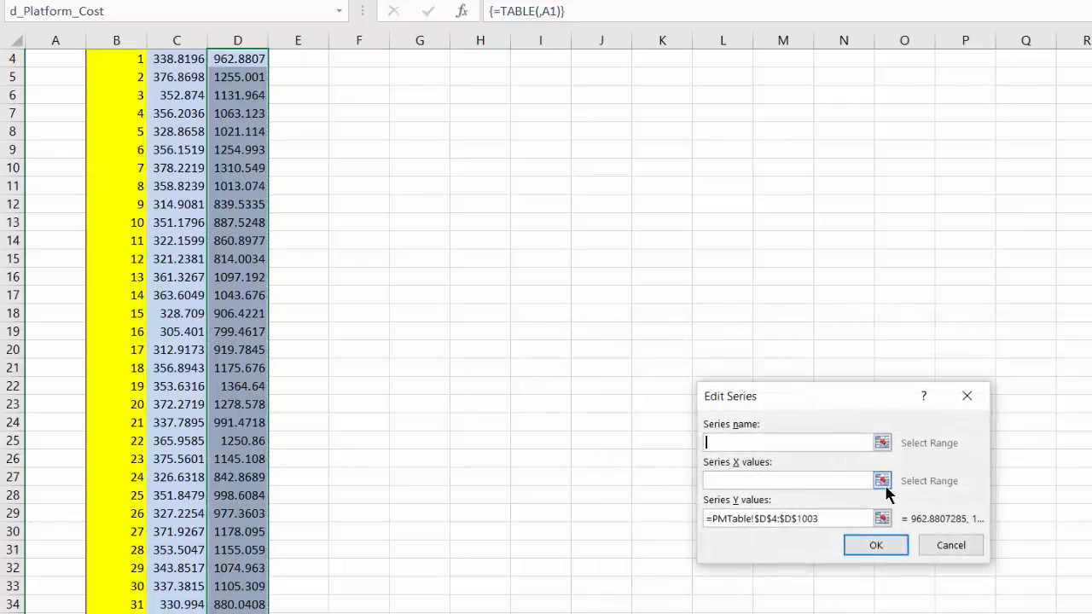
click(884, 483)
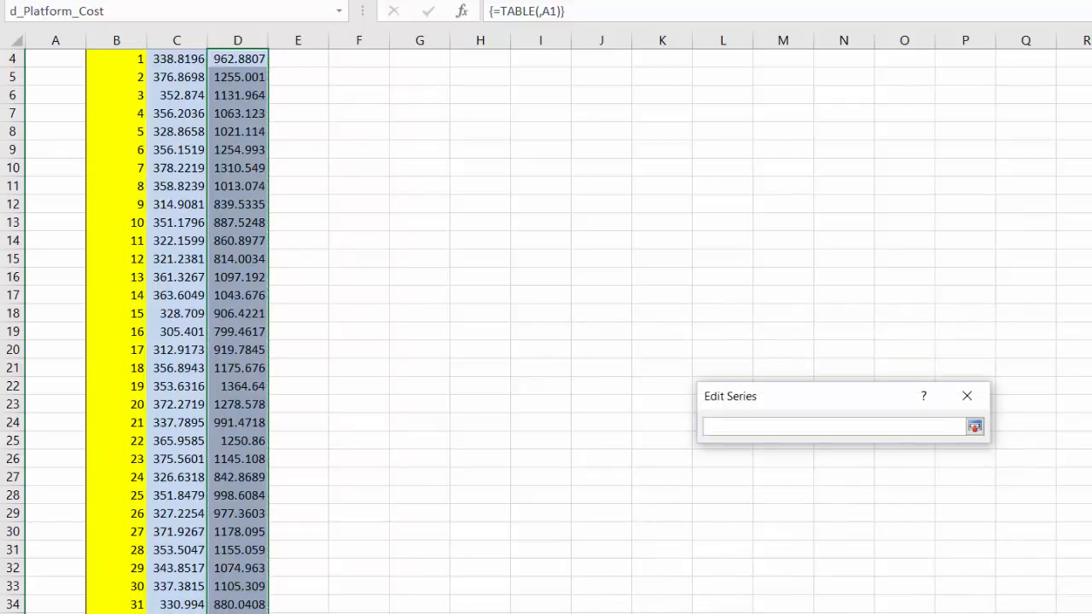
scroll(546, 331, up, 1)
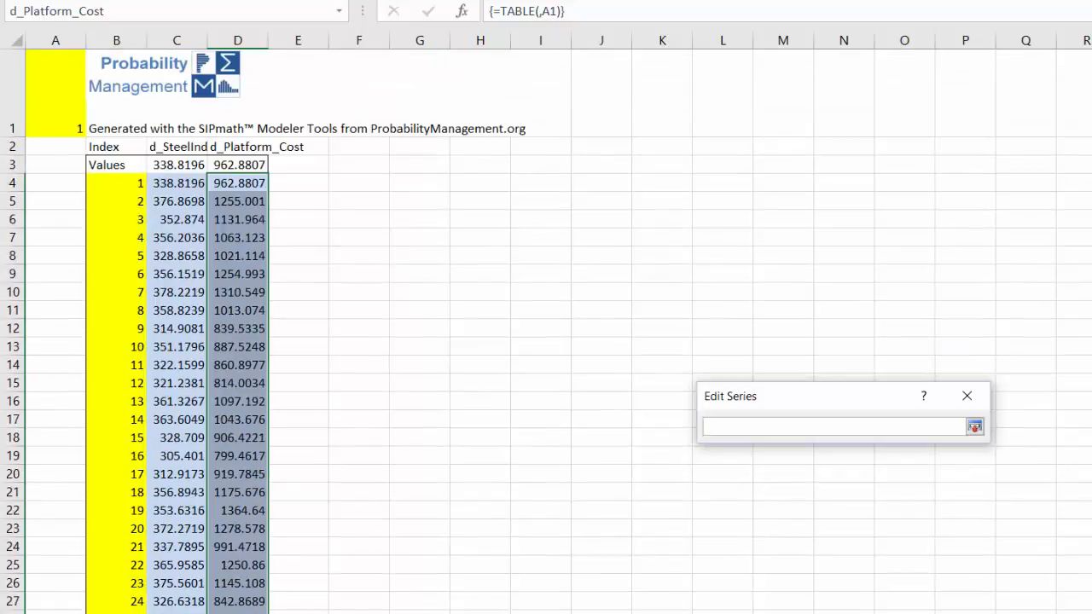
click(173, 180)
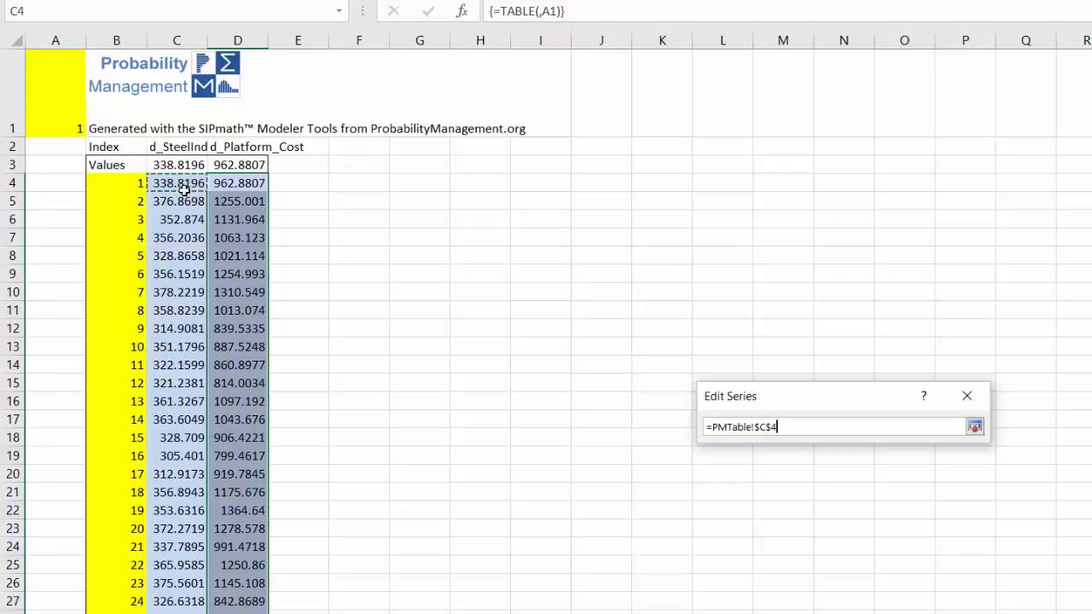
text(:$C$1003)
key(Return)
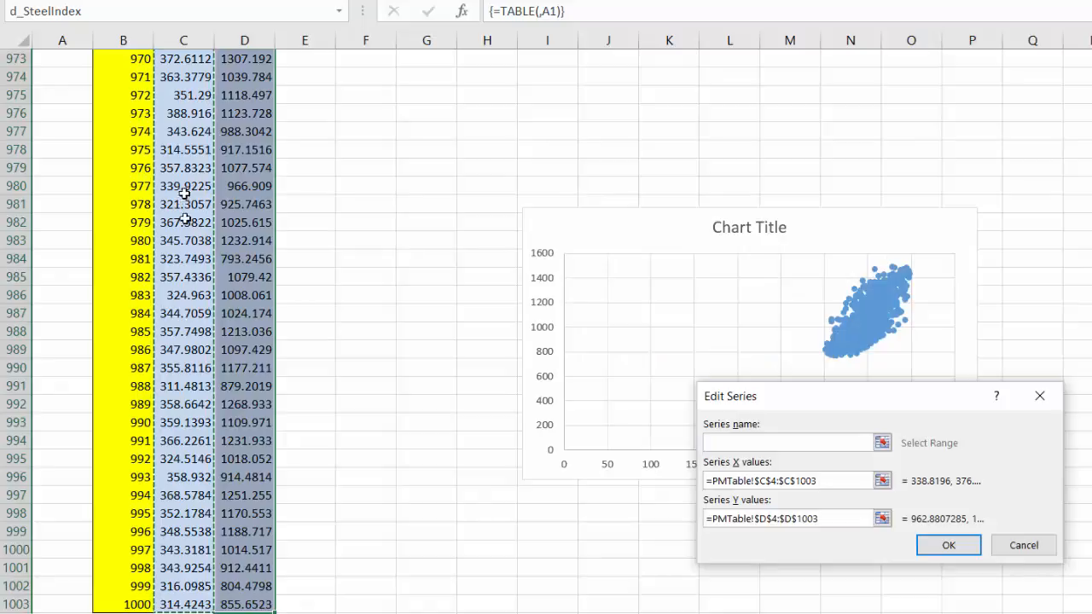
click(951, 543)
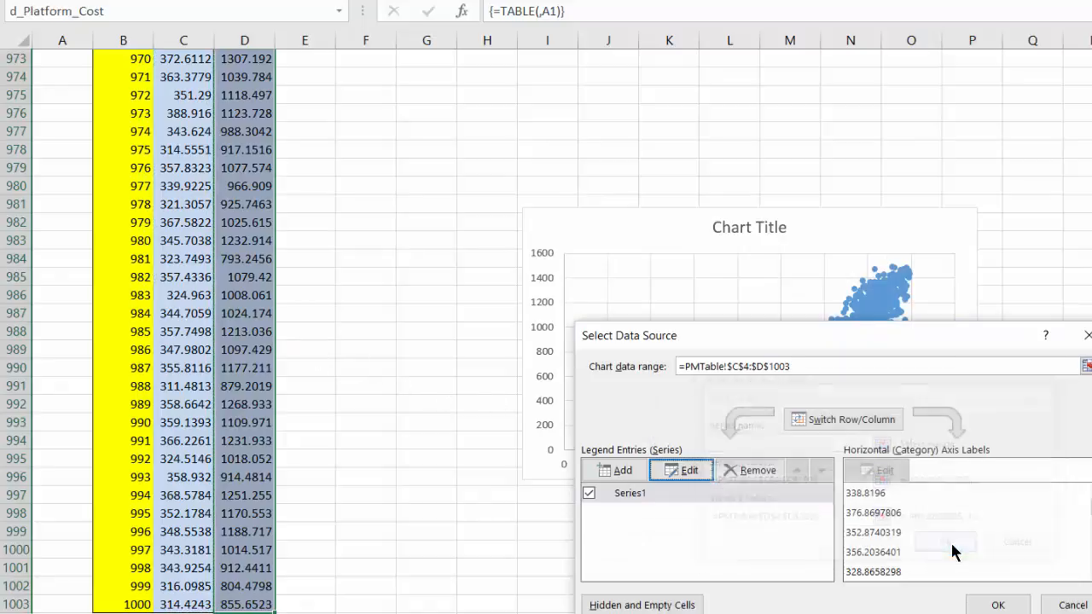
click(986, 604)
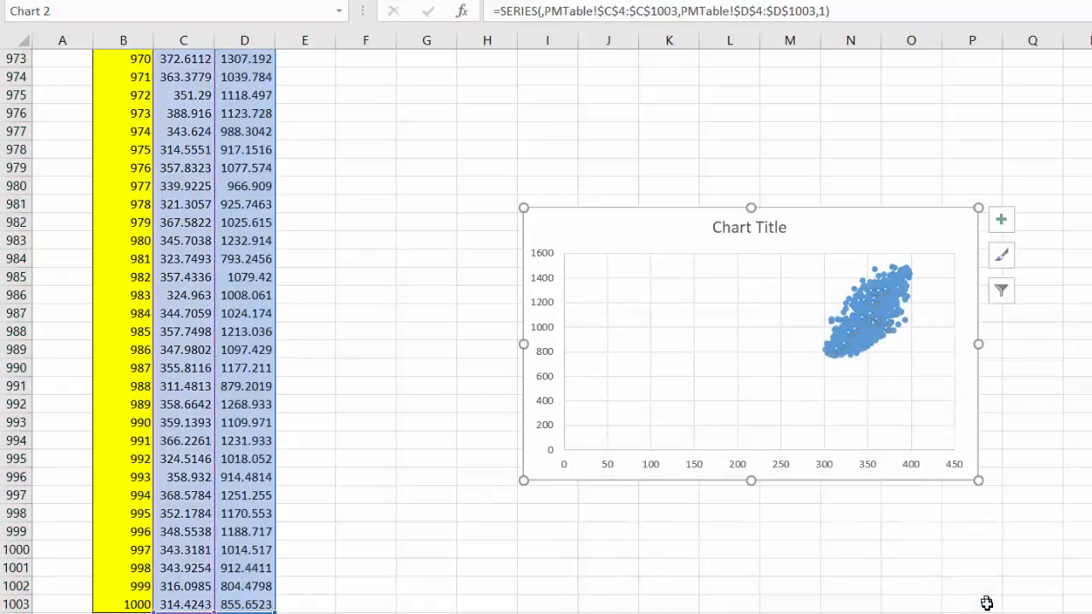
Set the scatter series to built-in circle markers of size 2
right_click(885, 321)
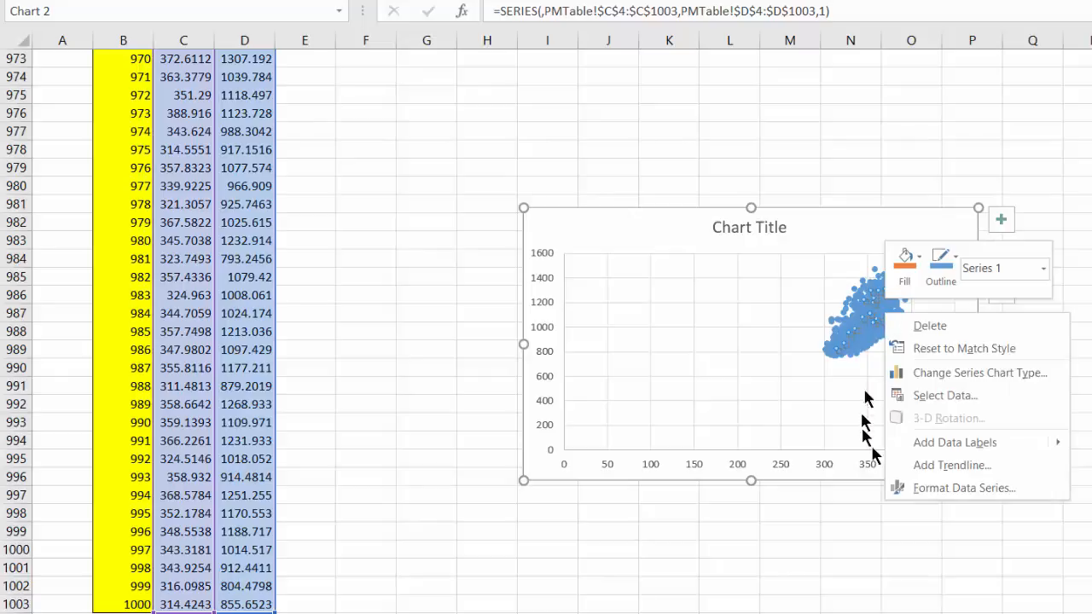
click(942, 491)
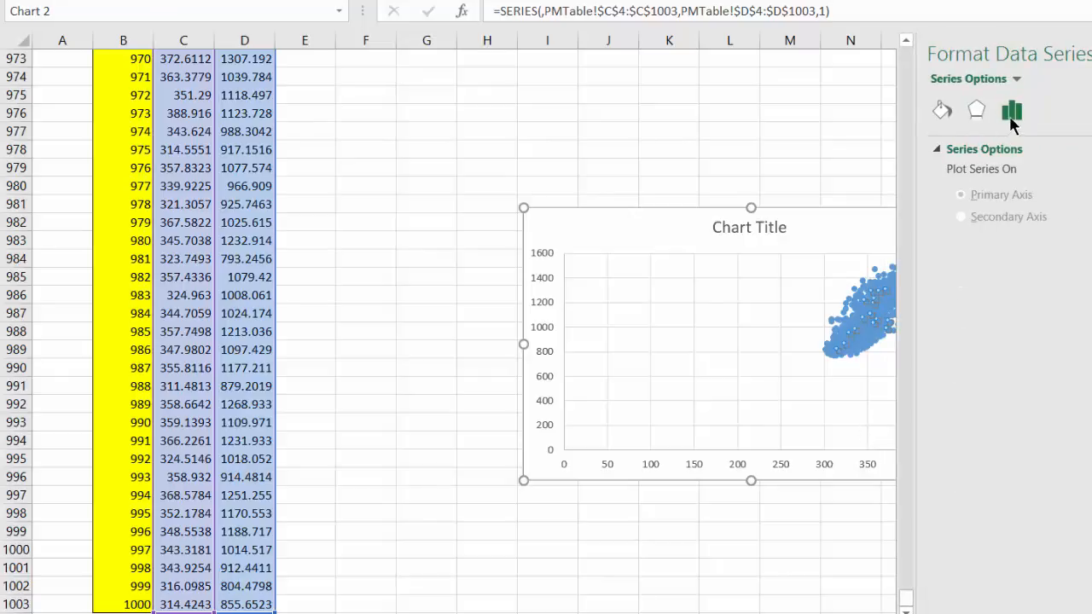
click(942, 111)
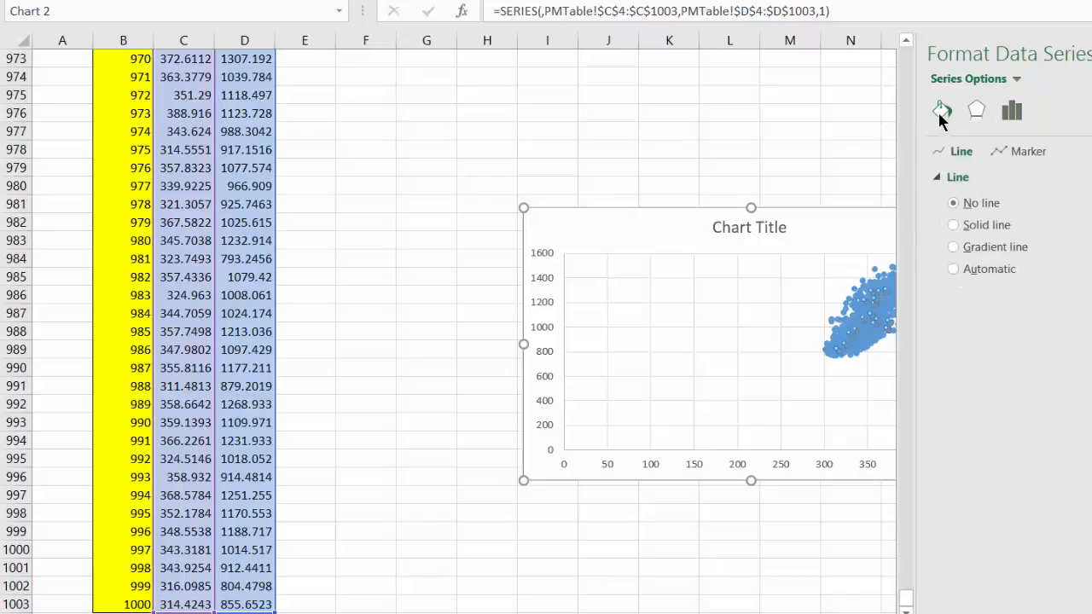
click(1030, 152)
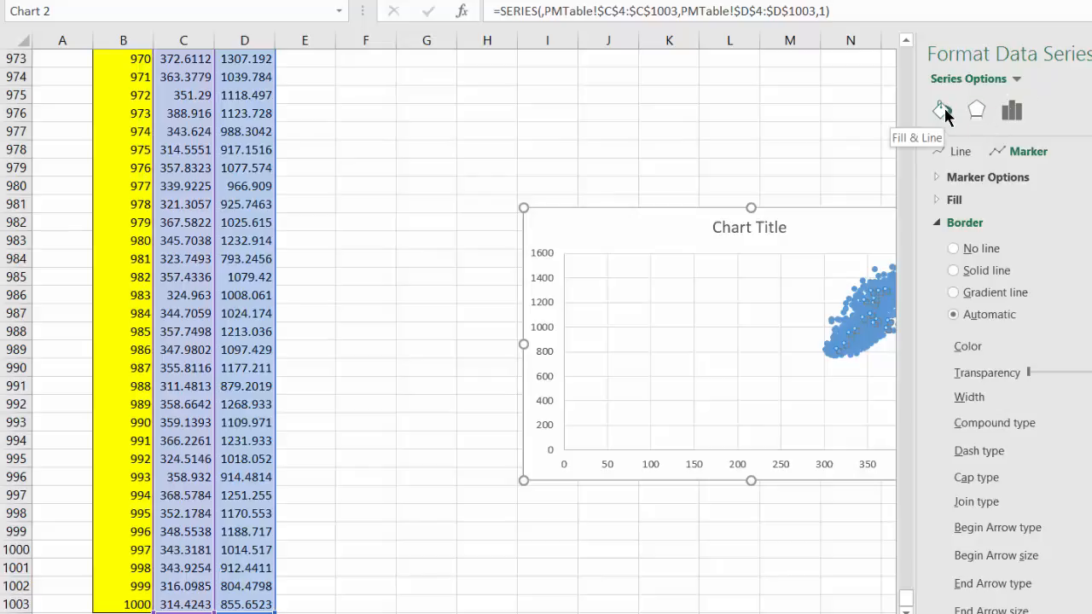
click(938, 177)
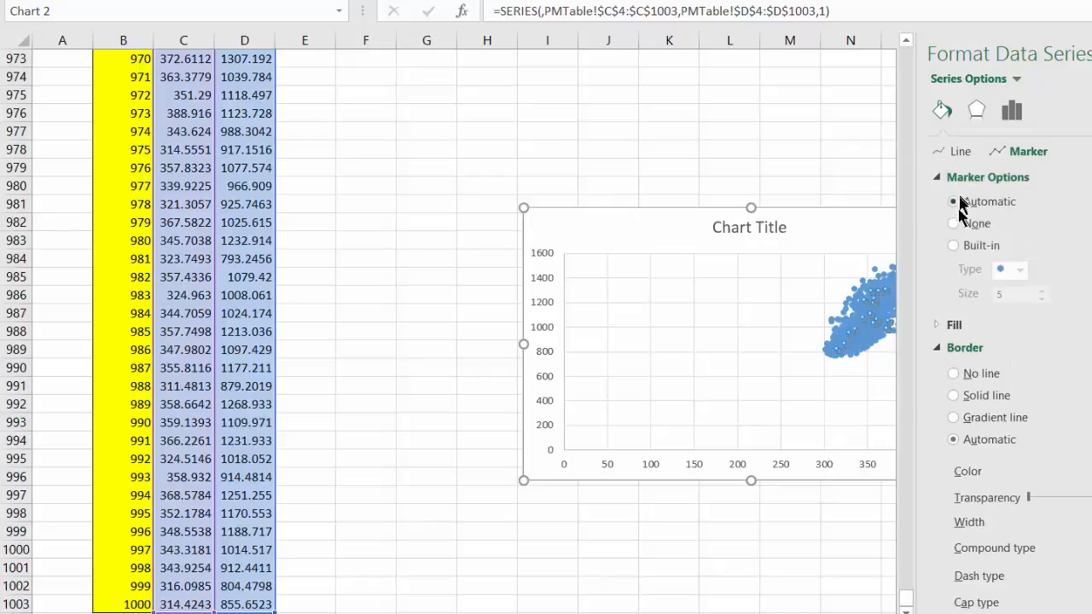
click(953, 245)
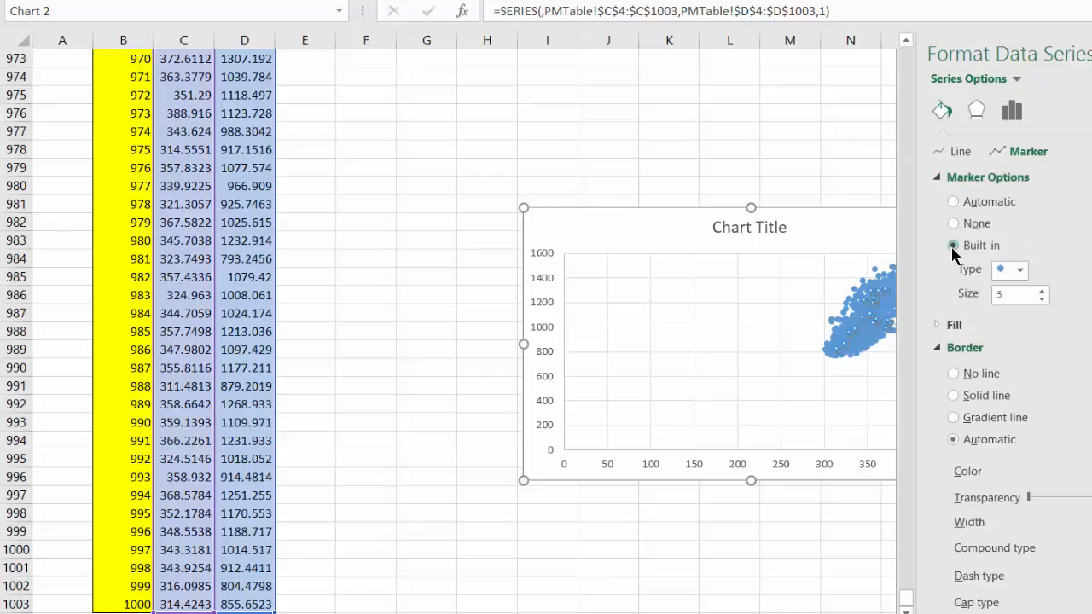
click(1042, 299)
click(1042, 298)
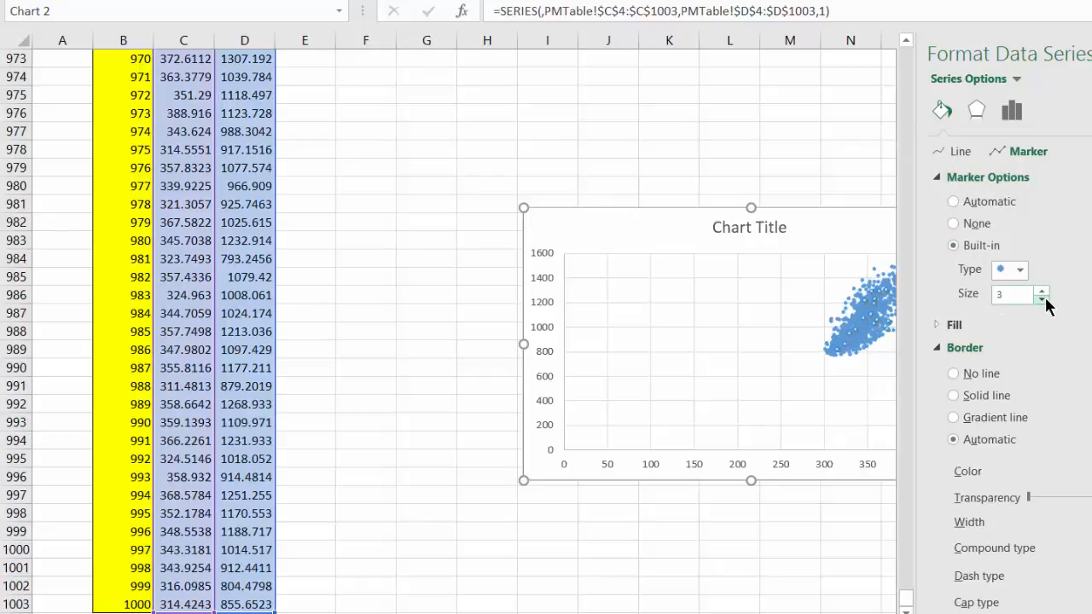
click(1041, 299)
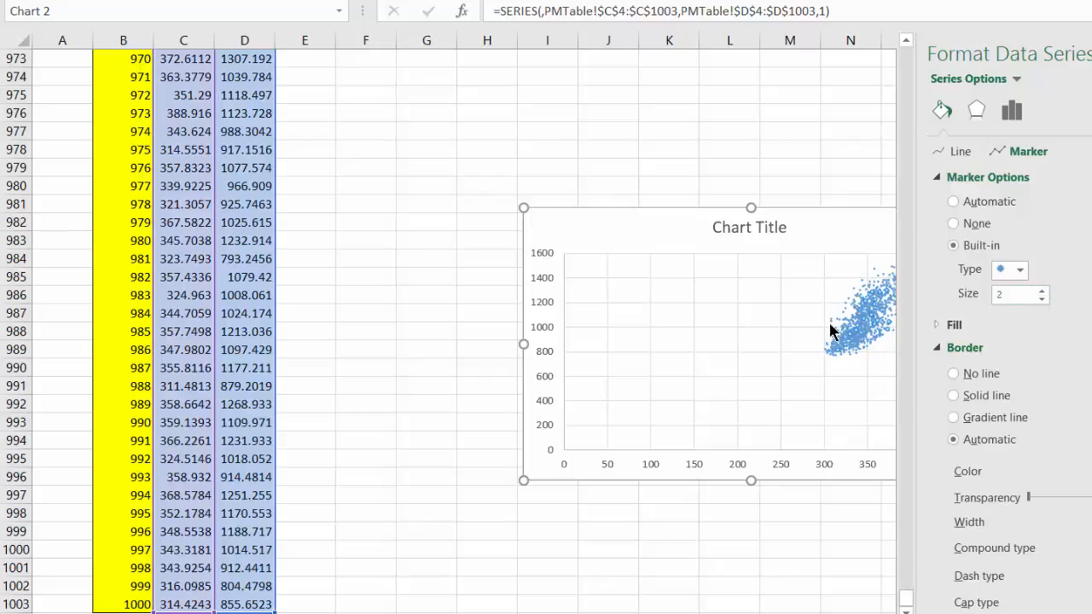
Set the minimum bound of the scatter chart's horizontal axis to 300
click(737, 467)
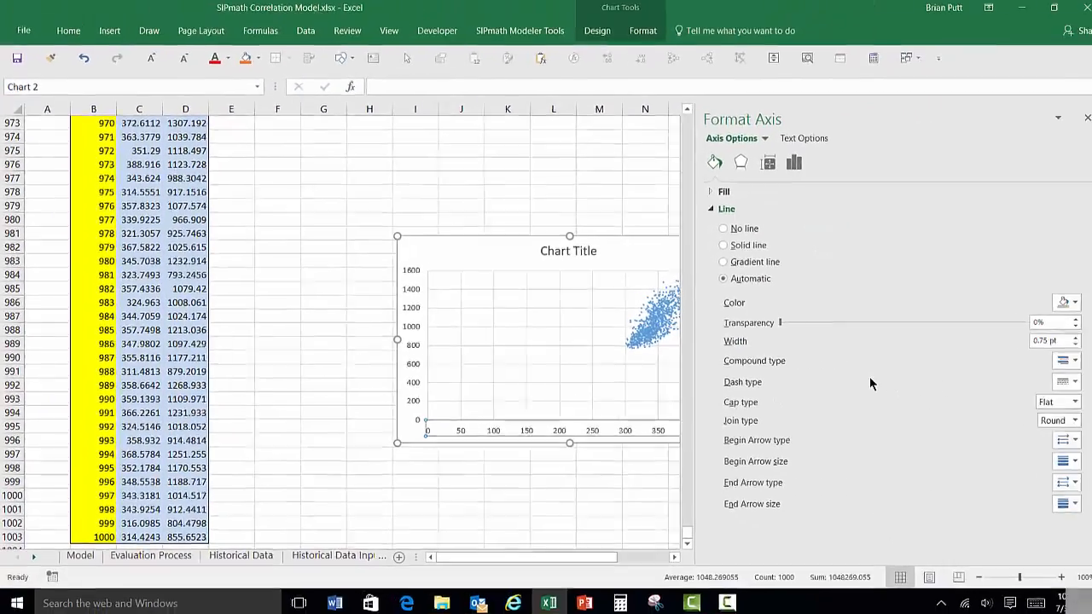
click(785, 166)
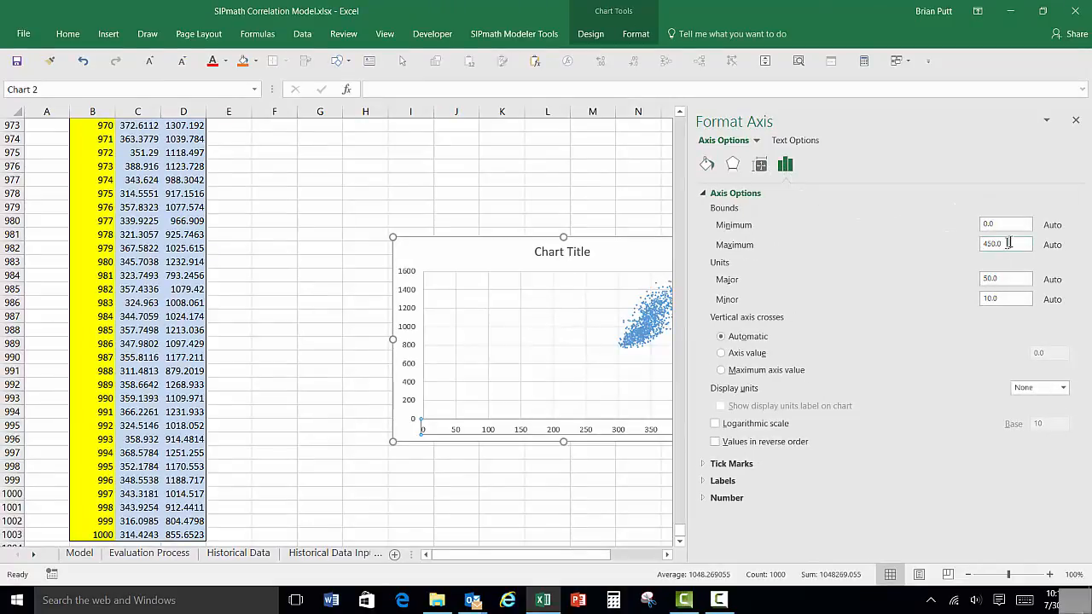
drag(1009, 224, 949, 228)
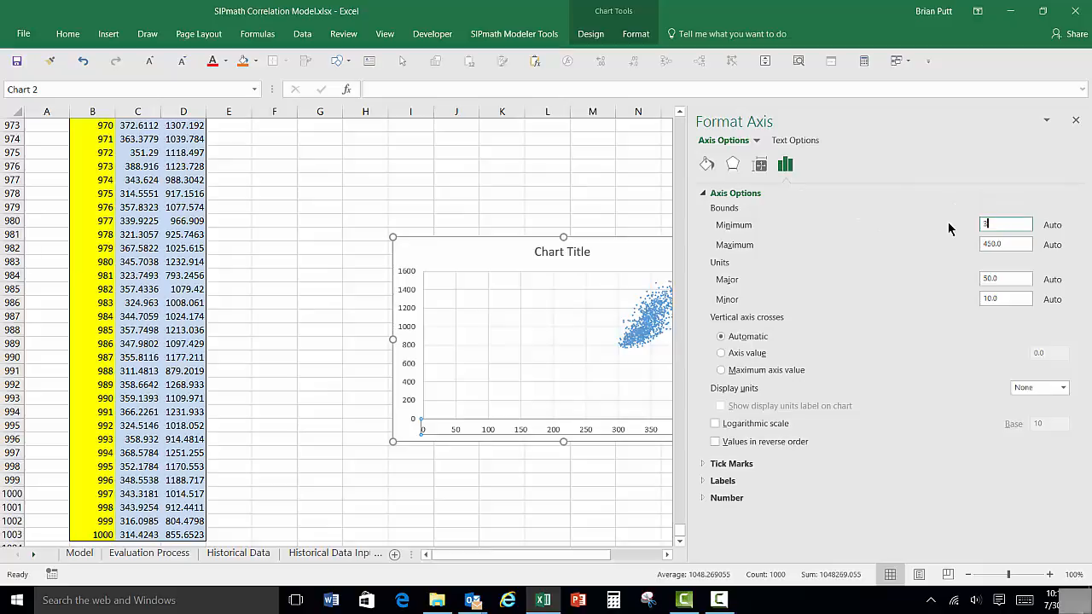
text(300)
click(588, 280)
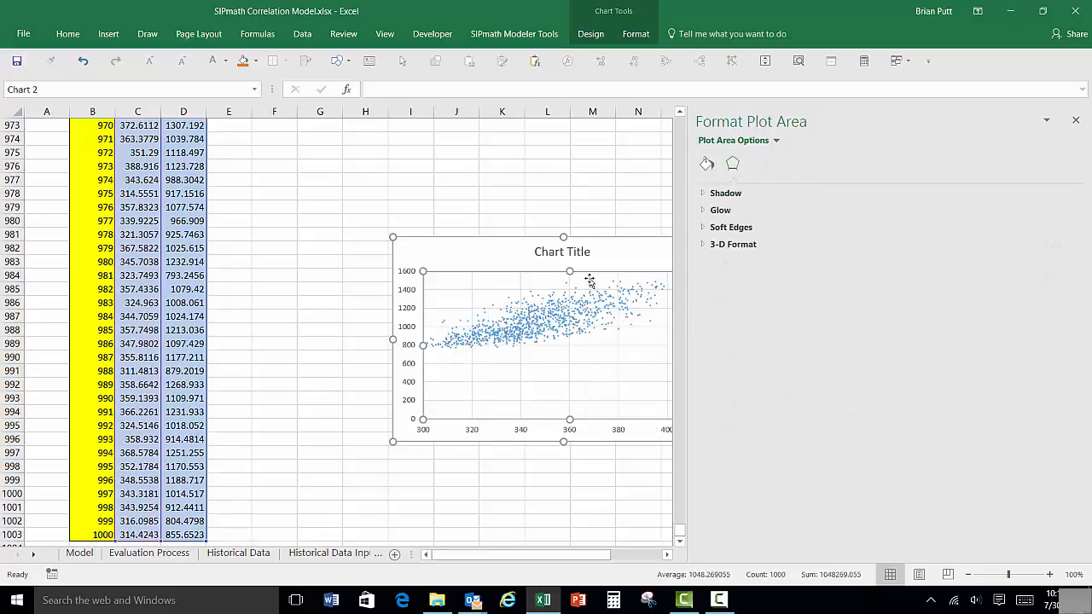
Set the minimum bound of the scatter chart's vertical axis to 600 and close the formatting options
click(412, 372)
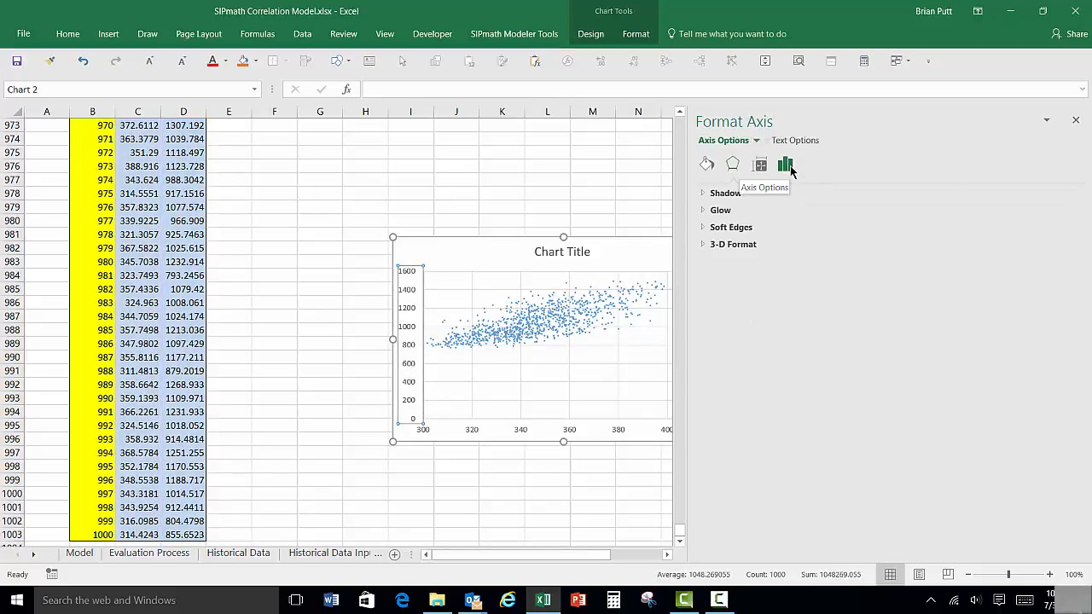
click(788, 166)
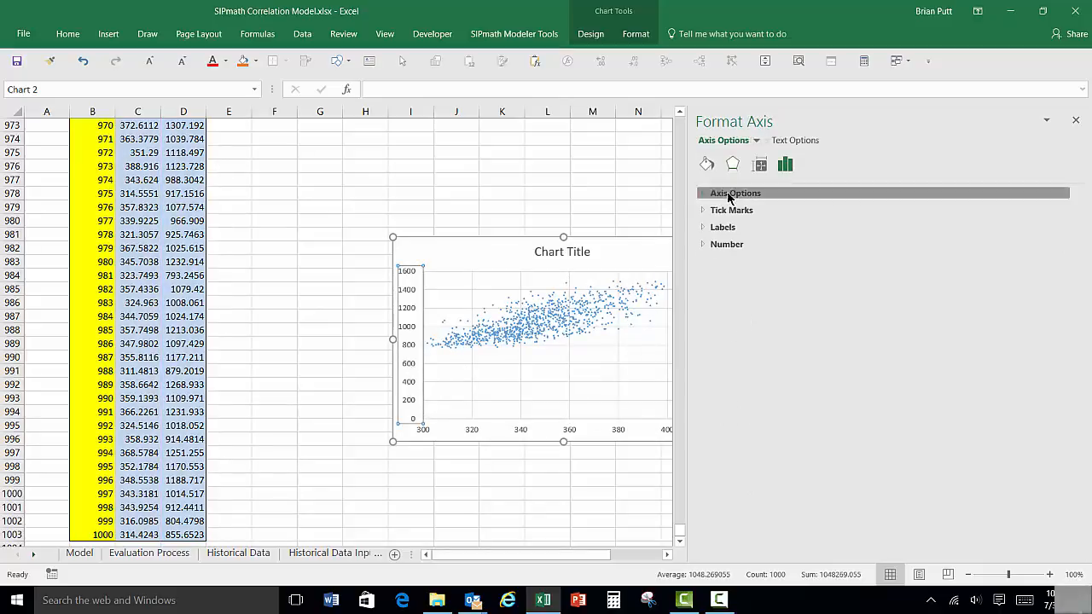
click(729, 194)
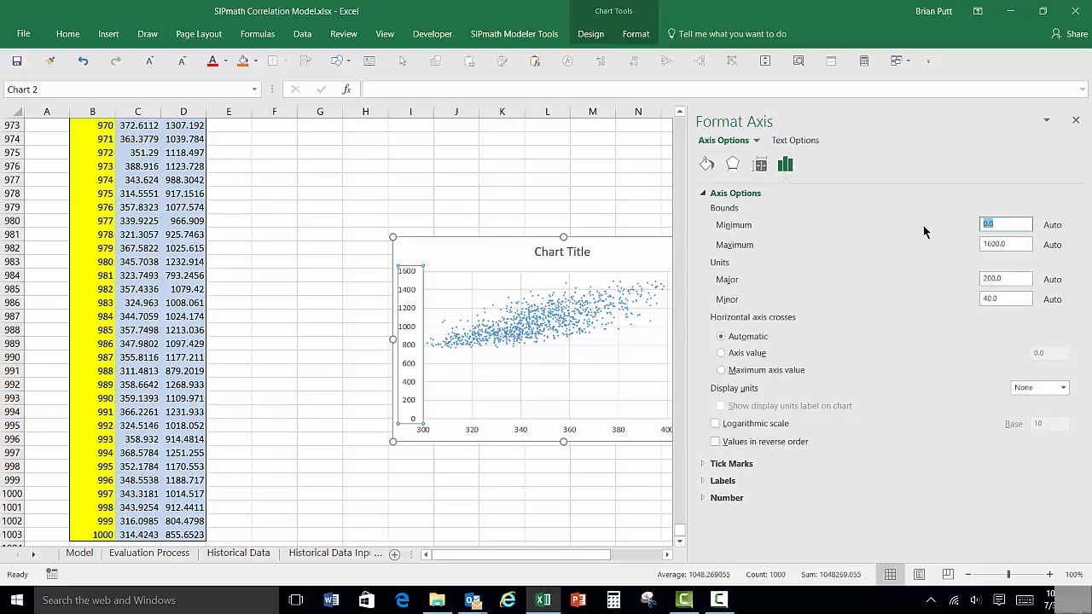
text(600)
click(447, 377)
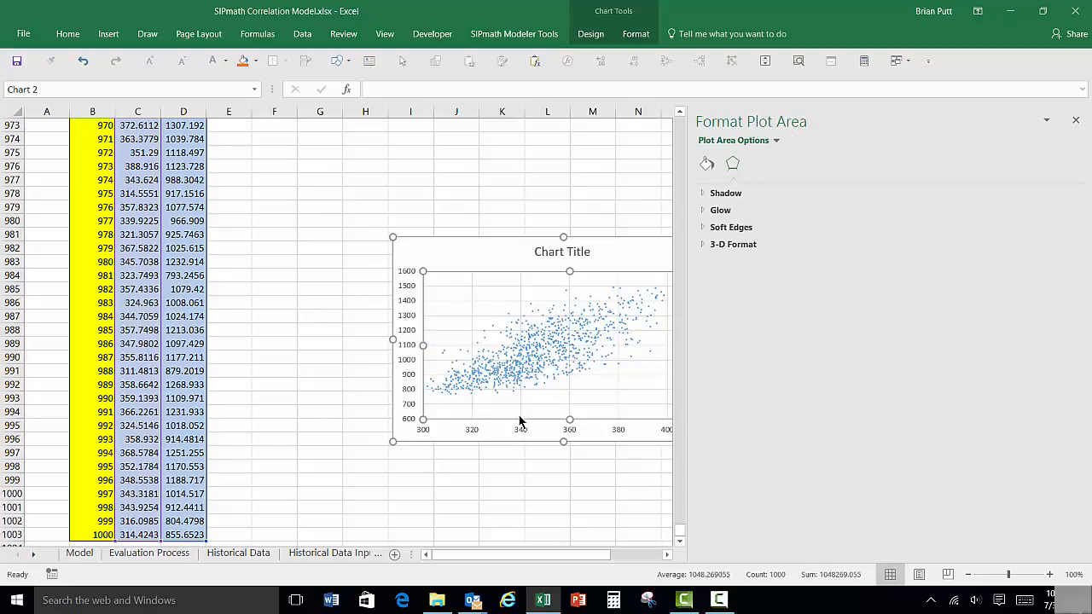
click(1075, 120)
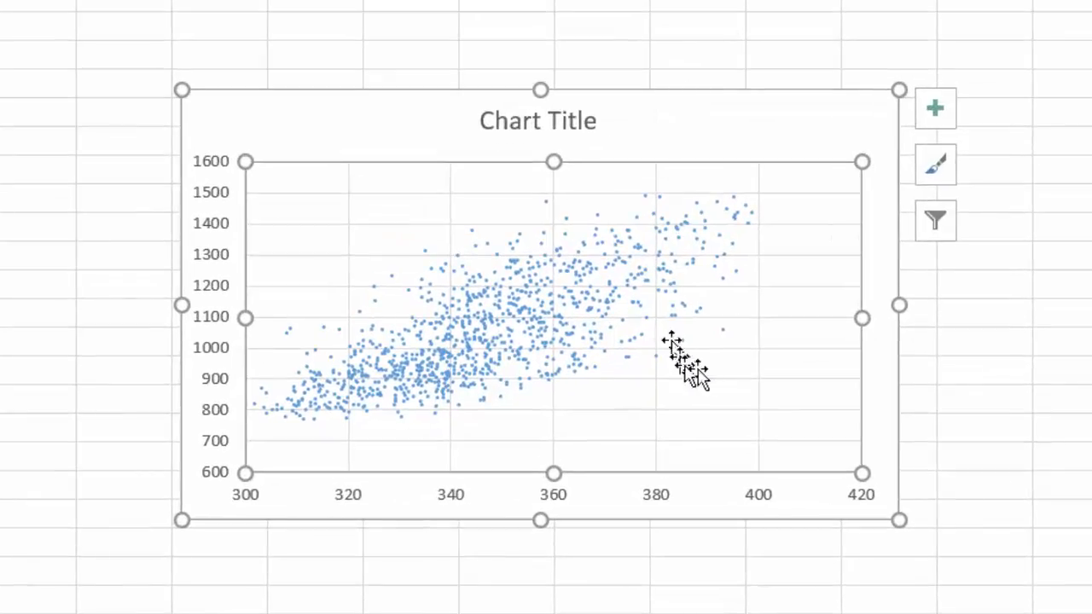
Add axis titles to the scatter chart and name the horizontal axis Steel Index
click(940, 111)
click(1027, 177)
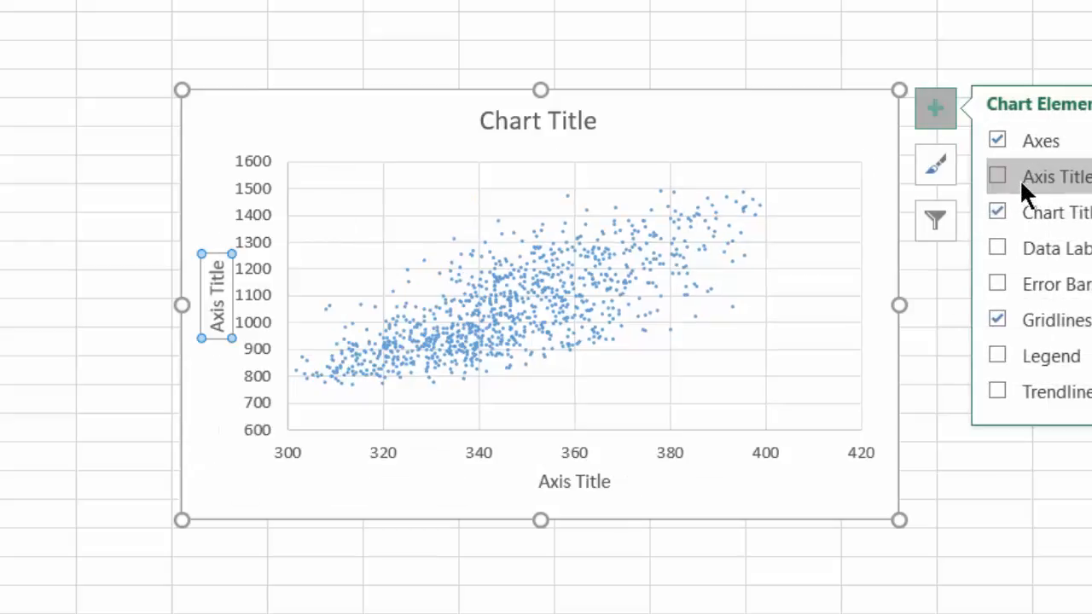
click(1020, 178)
click(565, 494)
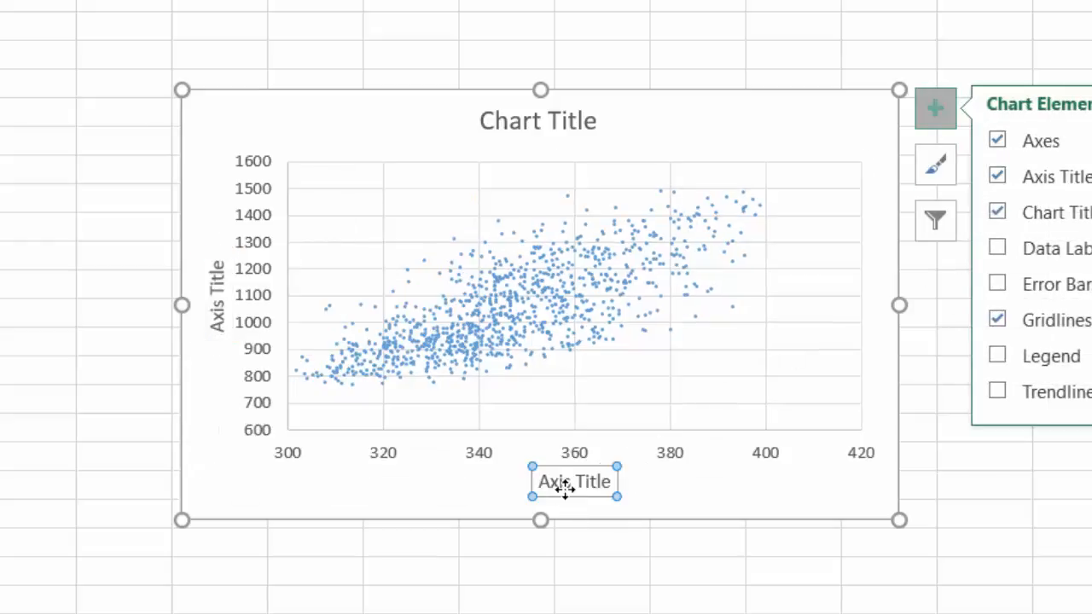
click(546, 485)
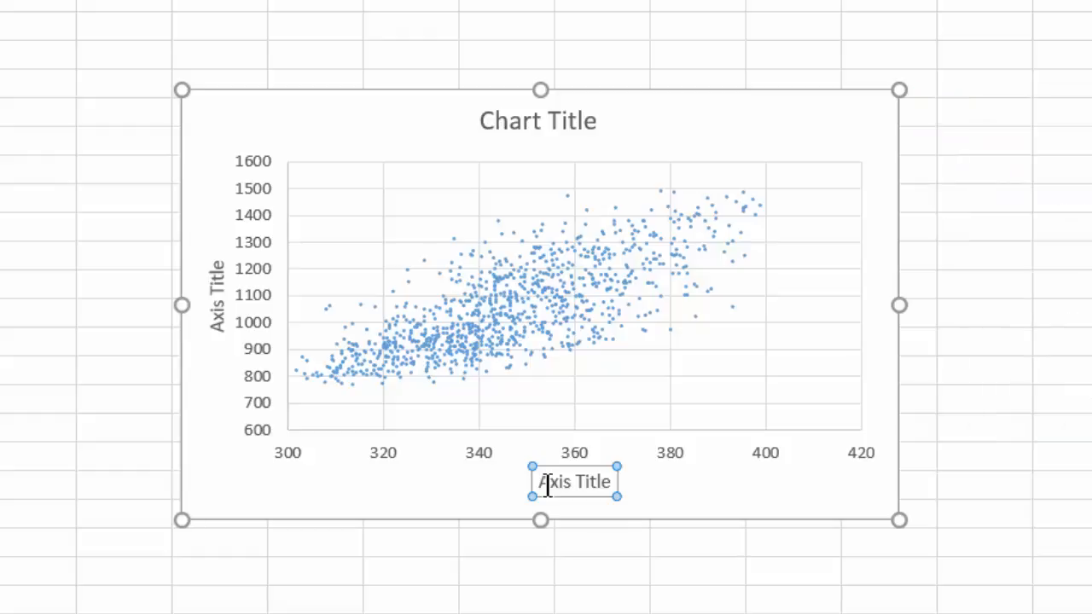
text(Steel Index)
key(Return)
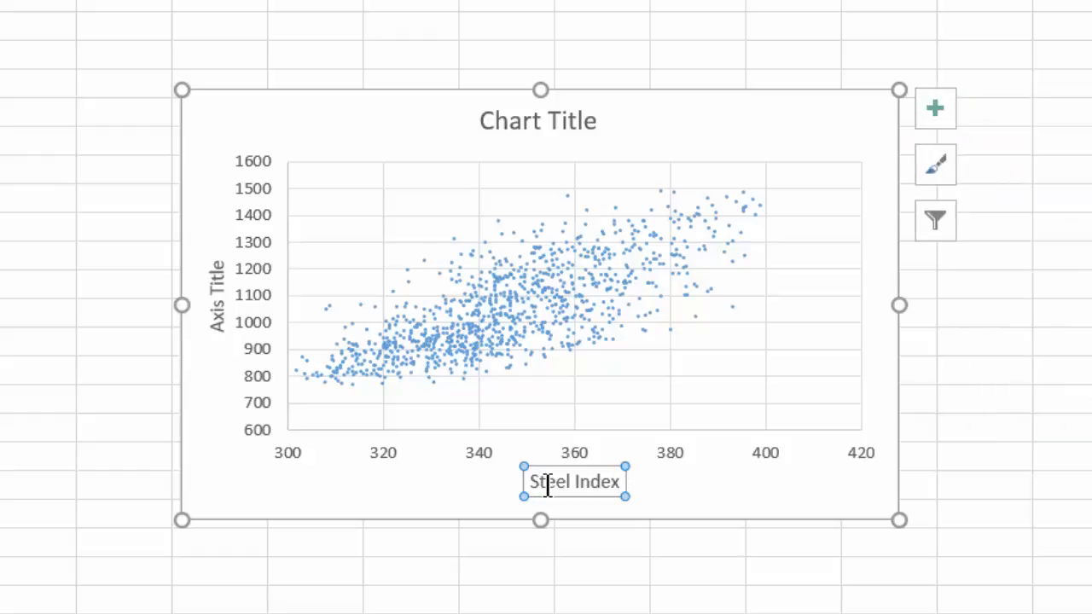
Name the scatter chart's vertical axis Platform Cost and deselect the chart
click(221, 269)
click(222, 270)
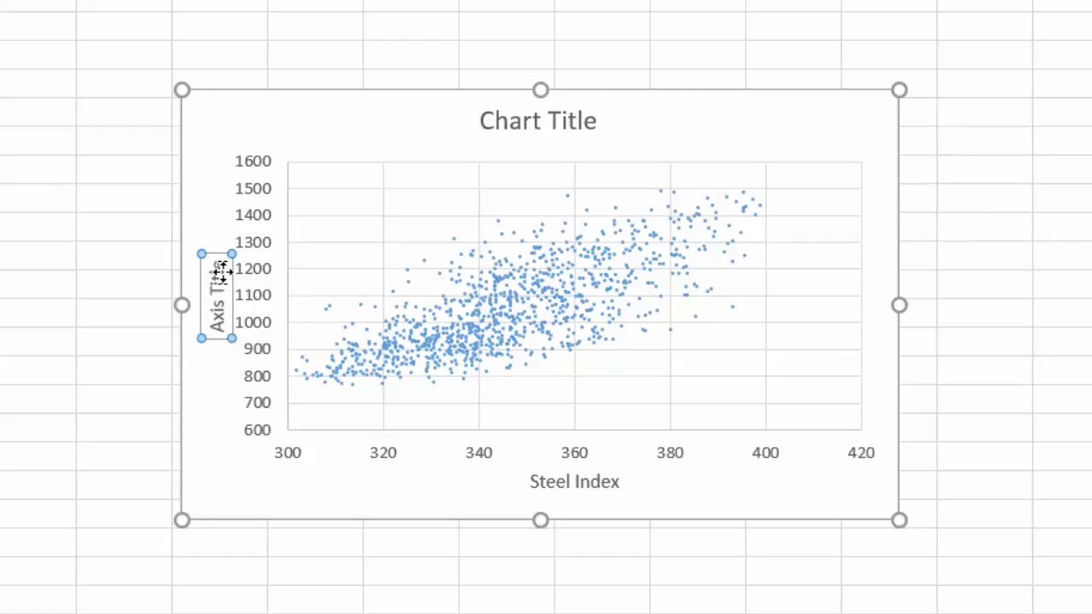
text(Platform Cost)
key(Return)
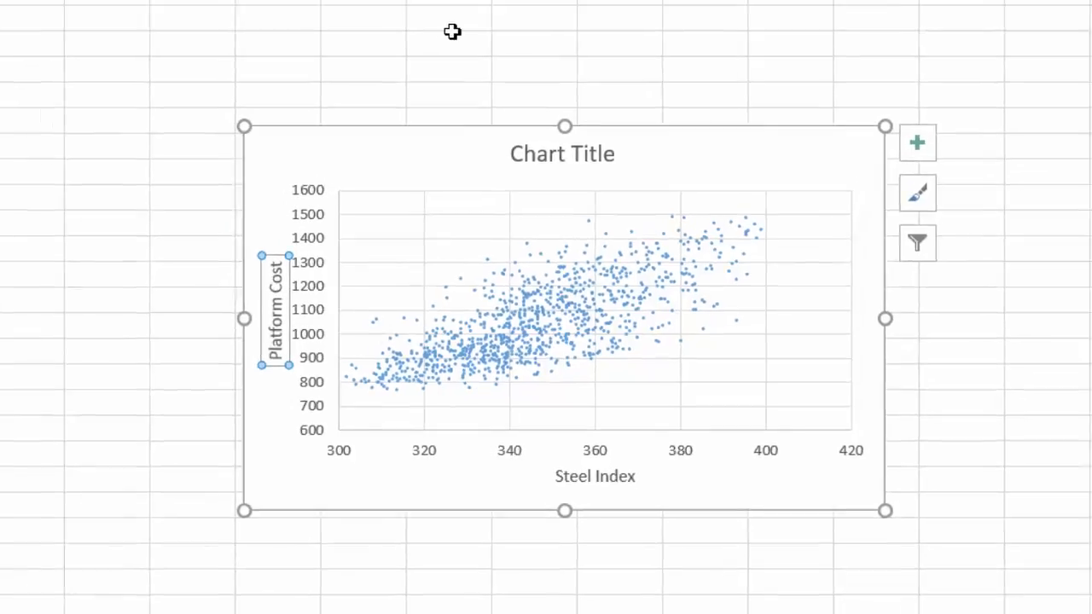
click(413, 4)
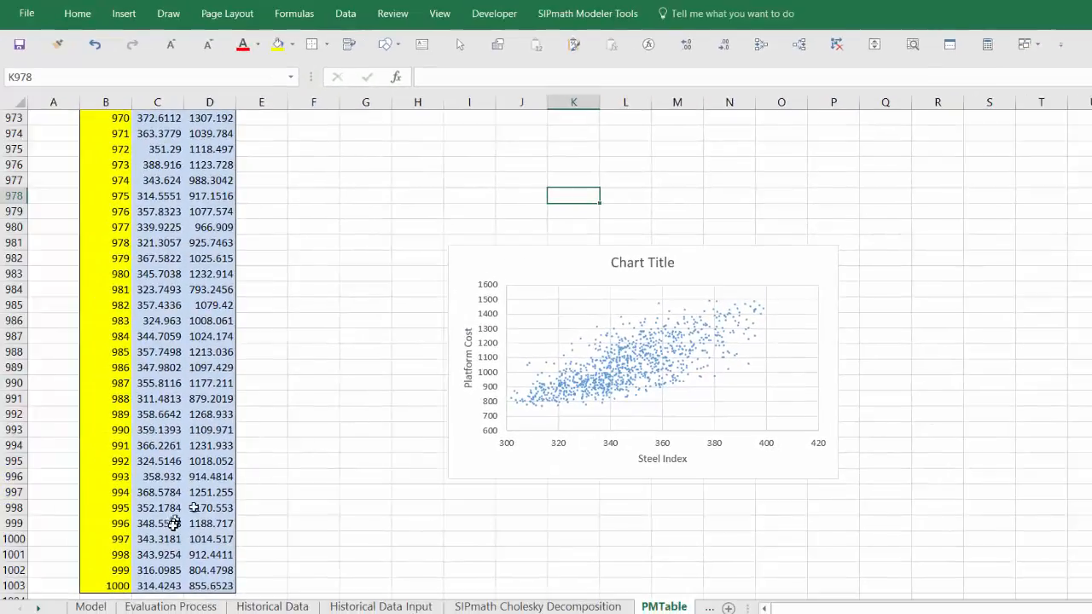
Create a SIPmath cumulative Excel chart of the platform cost output in D11 on the Model sheet, starting at H14
click(92, 606)
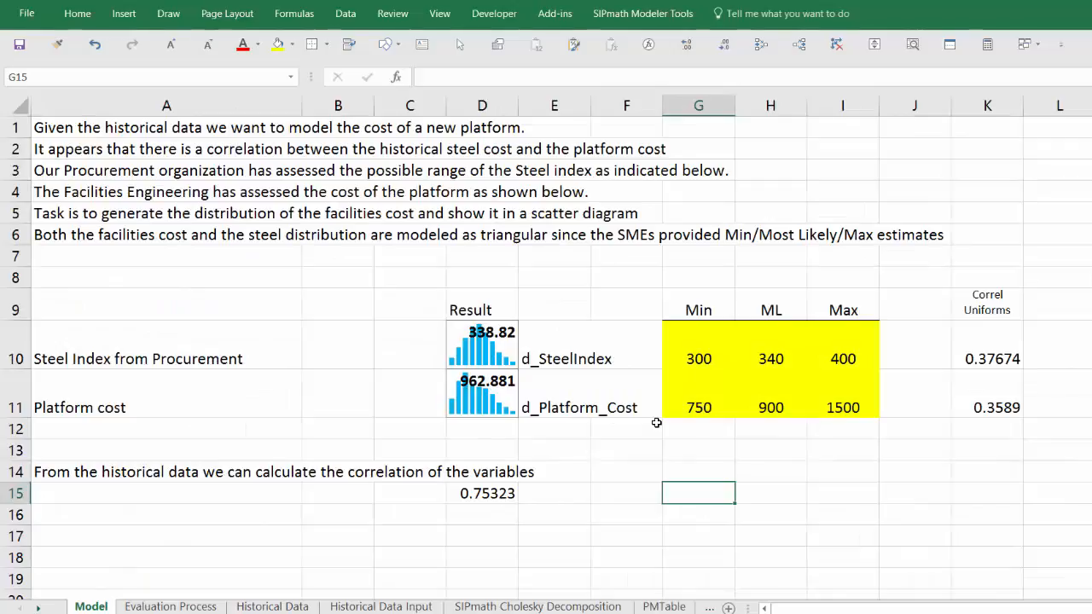
click(472, 401)
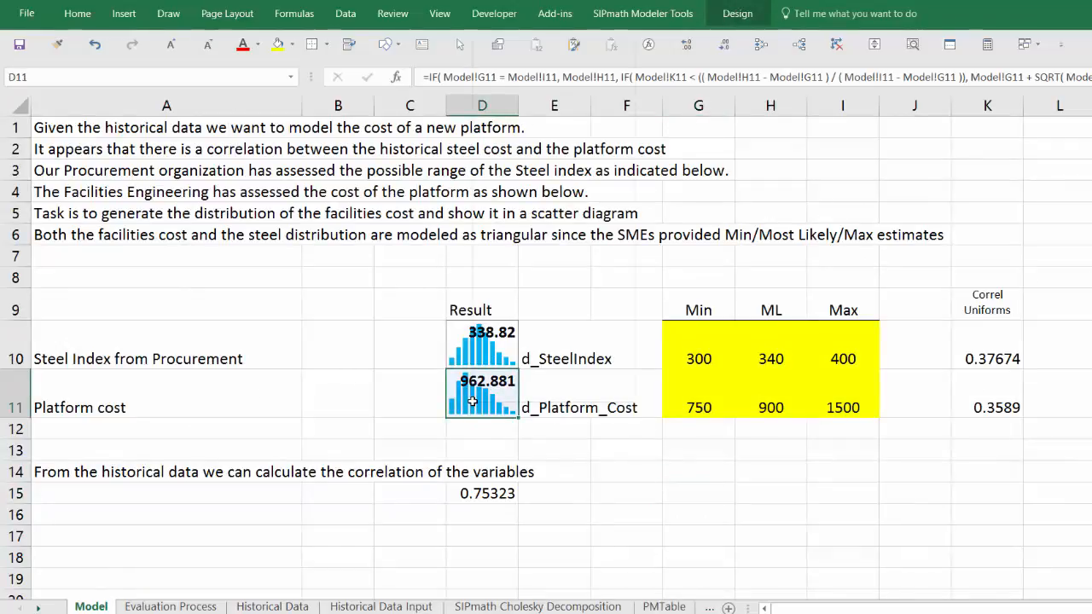
right_click(473, 401)
key(Escape)
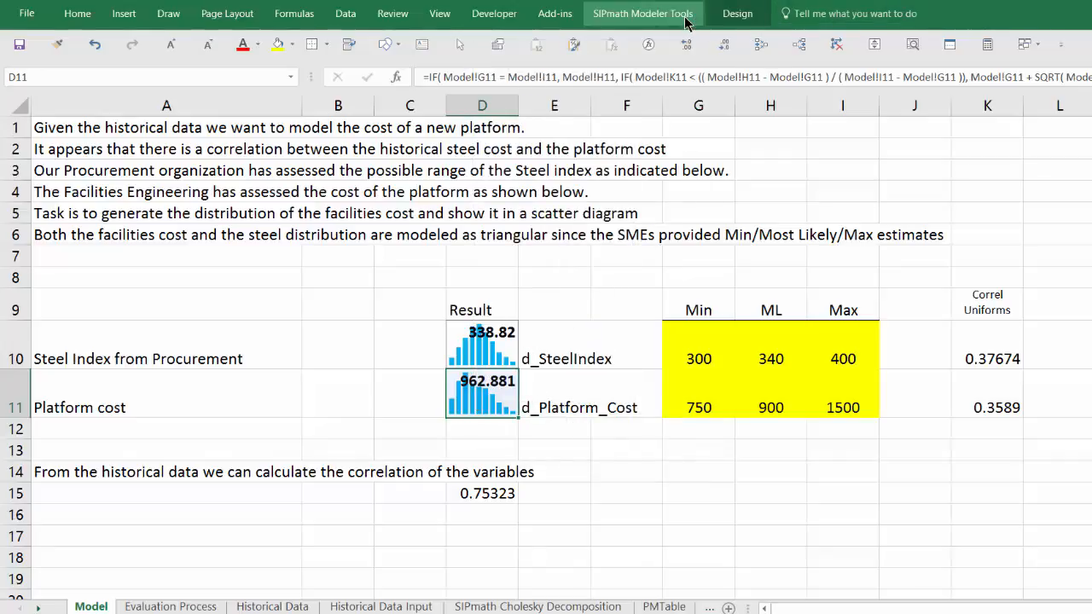
click(644, 14)
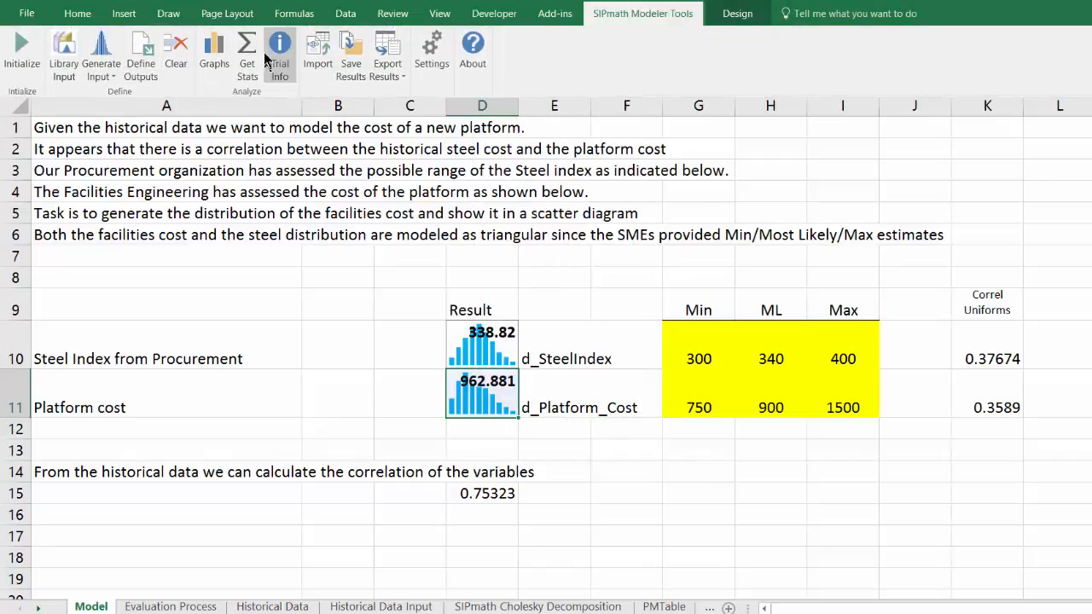
click(214, 50)
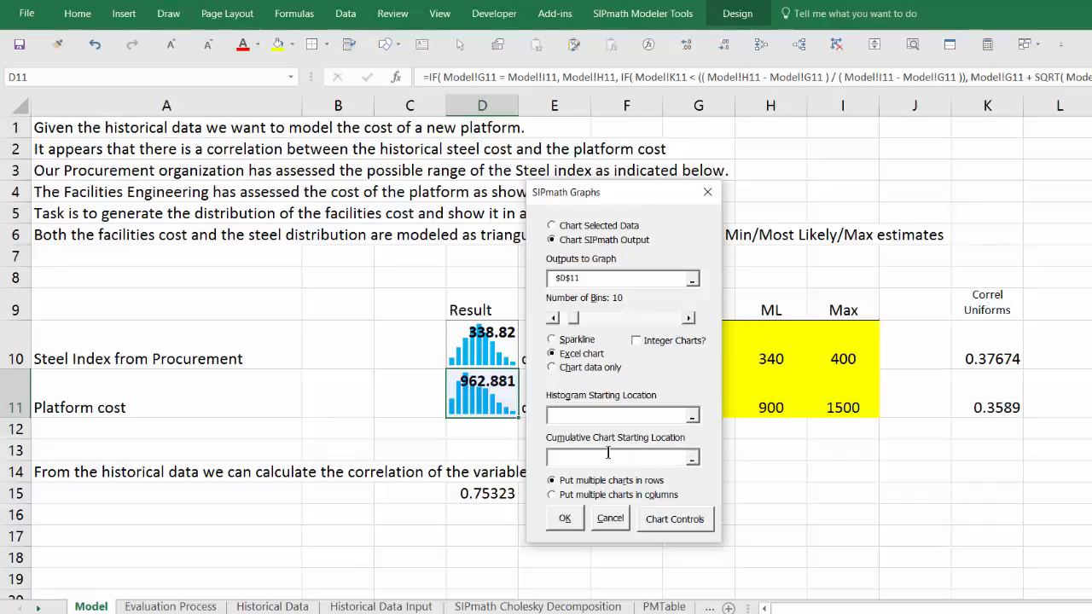
click(775, 465)
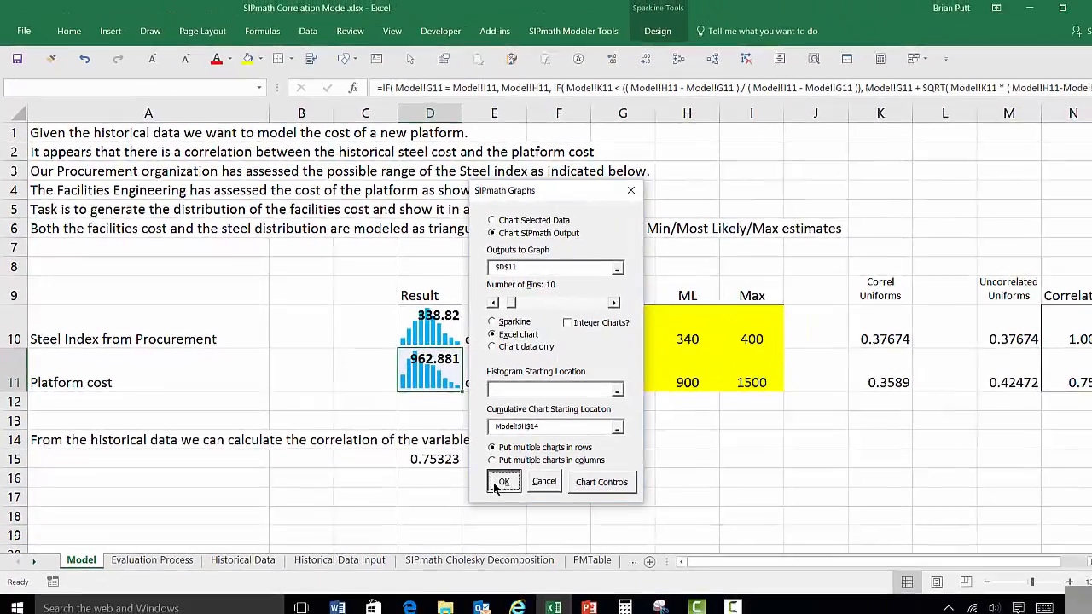
click(565, 518)
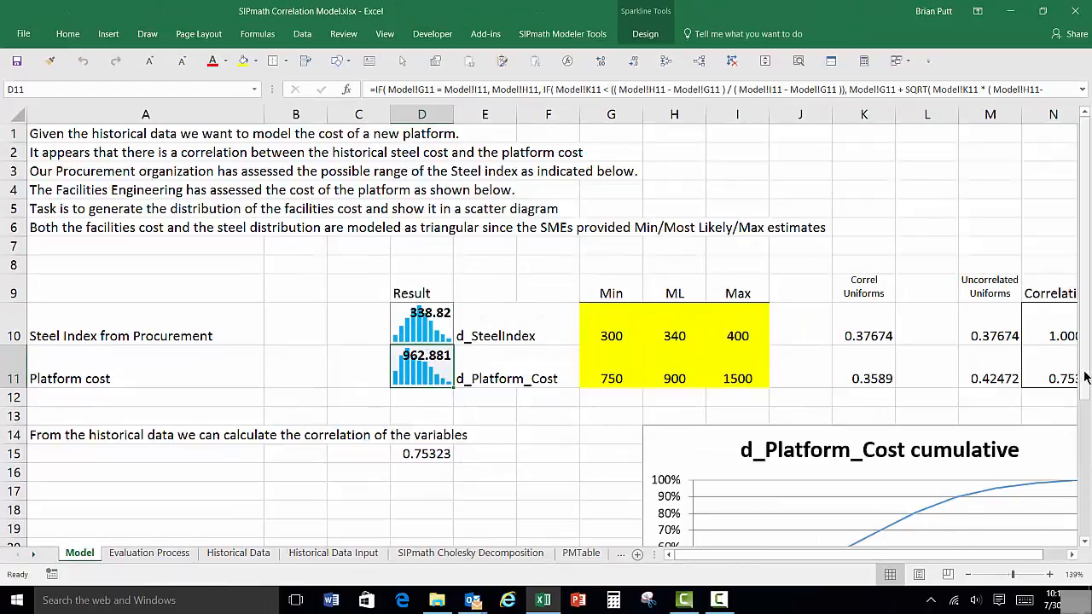
drag(1087, 378, 1086, 520)
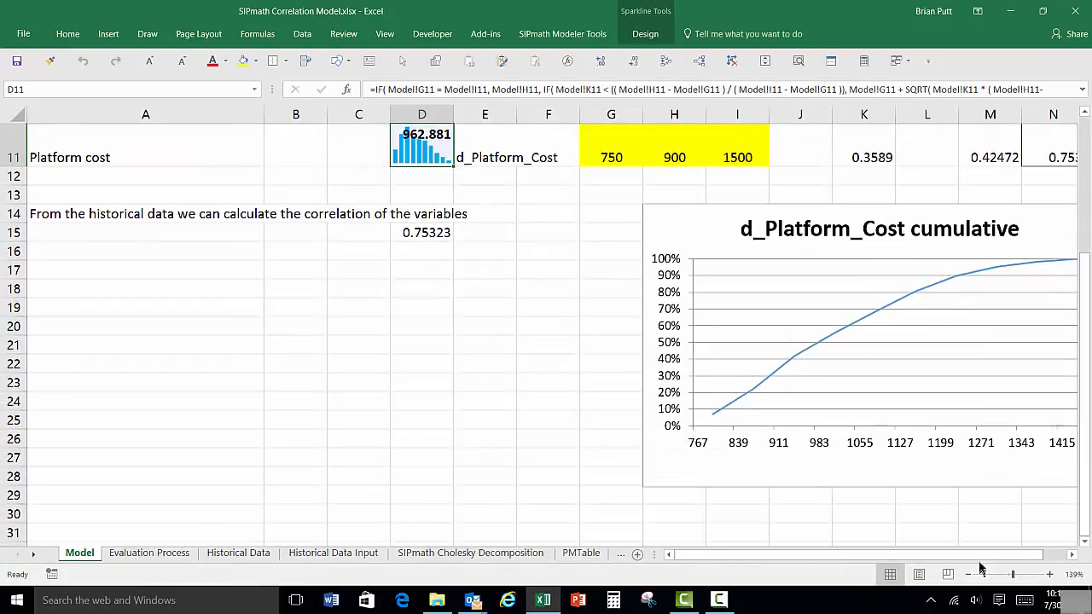
click(1072, 555)
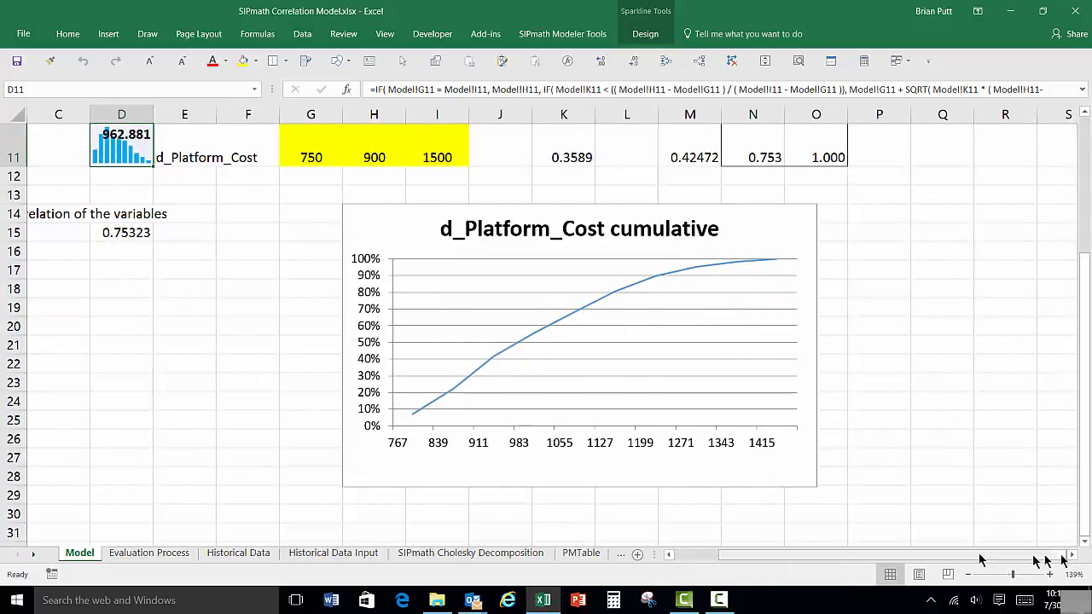
Insert a new worksheet directly after the Evaluation Process sheet
click(149, 552)
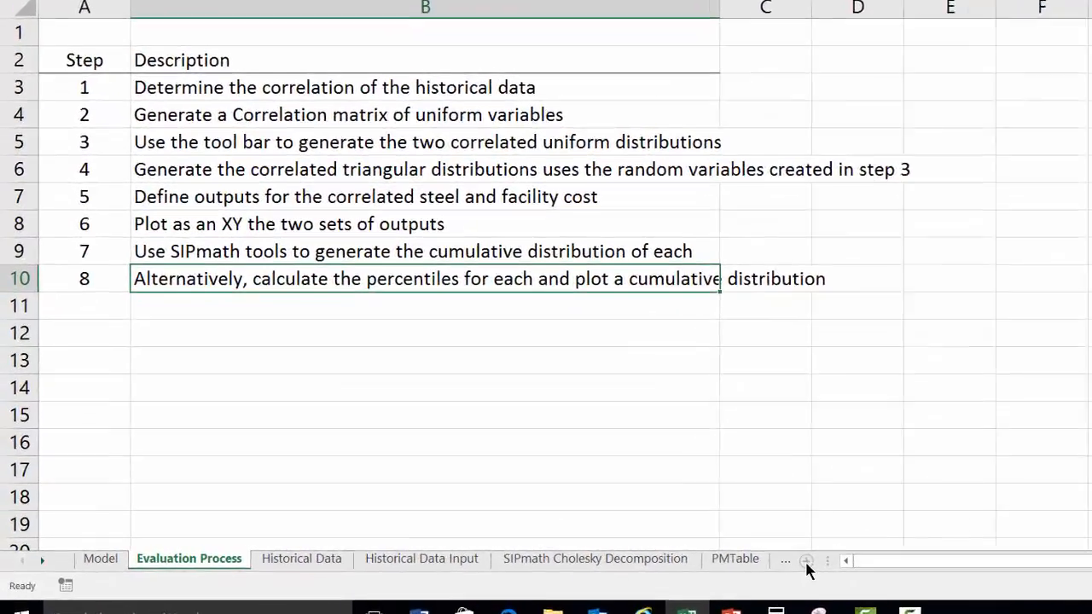
click(806, 560)
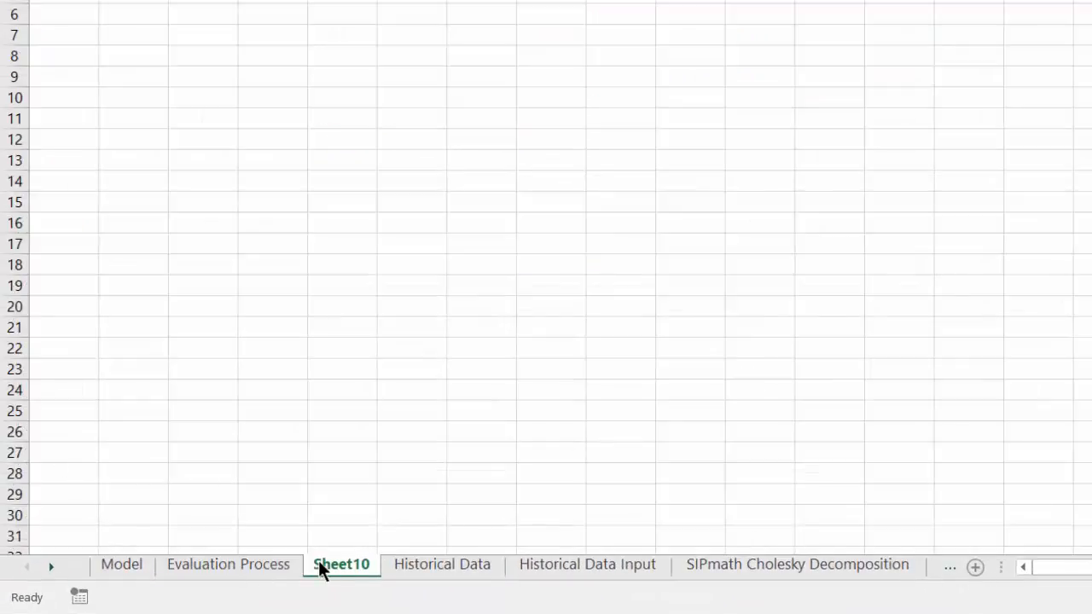
Rename the newly inserted worksheet as CumProb
double_click(322, 568)
text(CumProb)
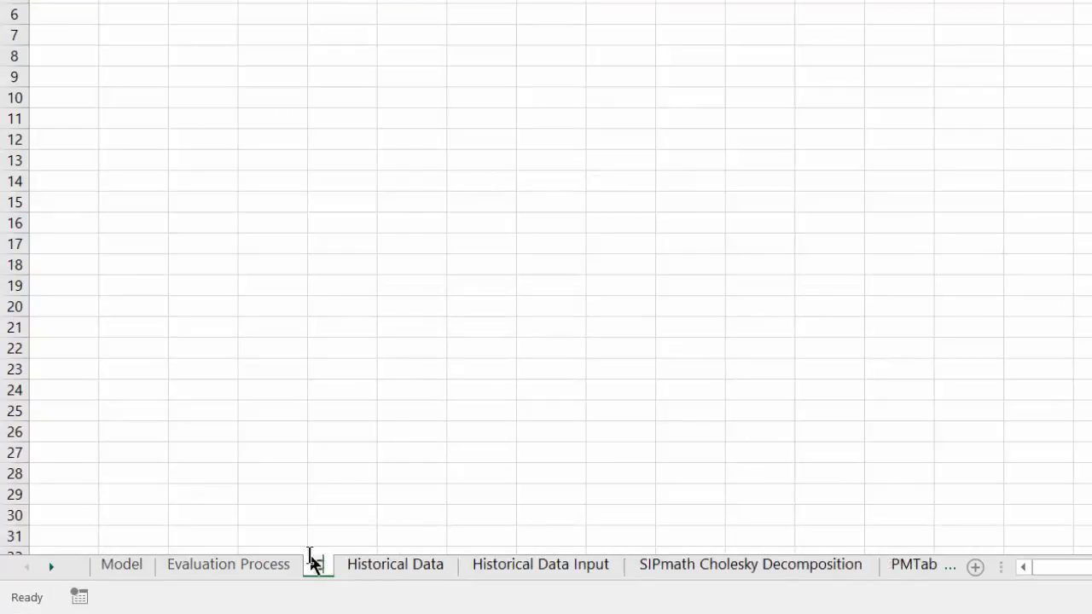
key(Return)
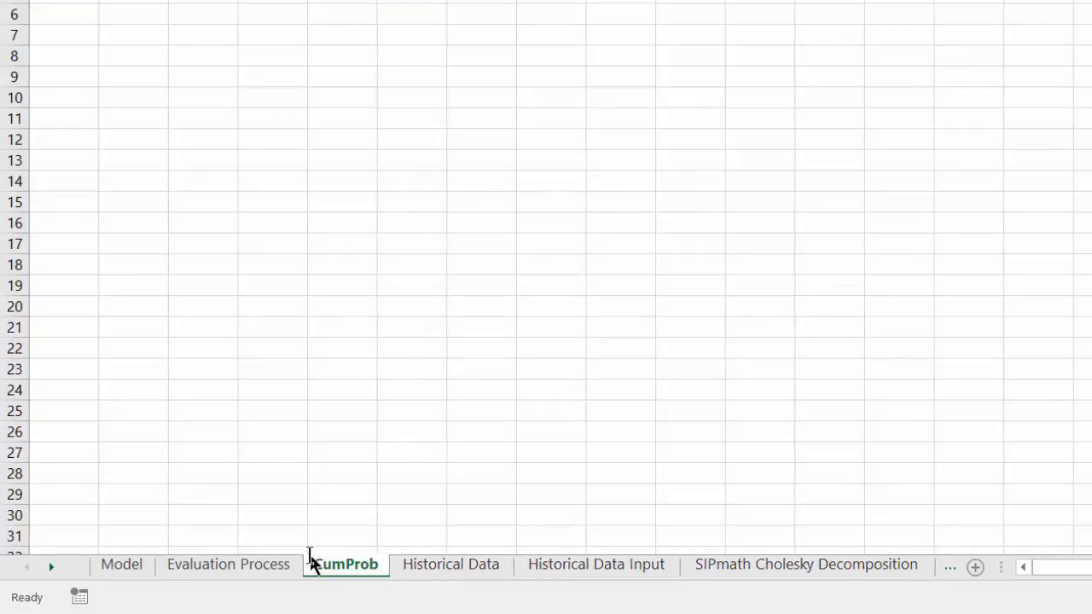
Enter the percentile values .002, .01 and .02 in cells A4 to A6 of the CumProb sheet
click(69, 247)
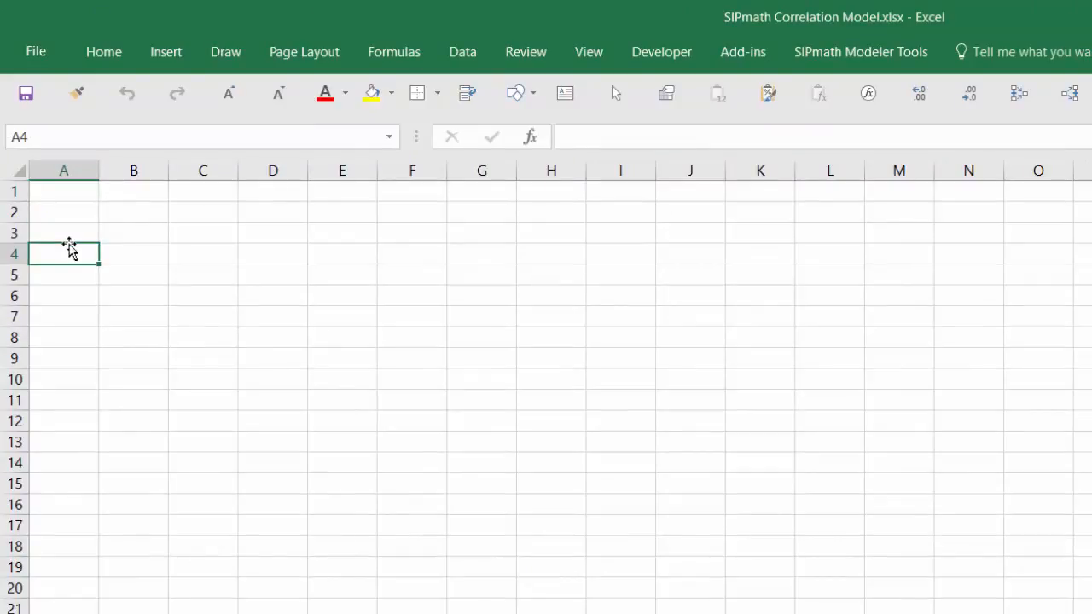
text(.002)
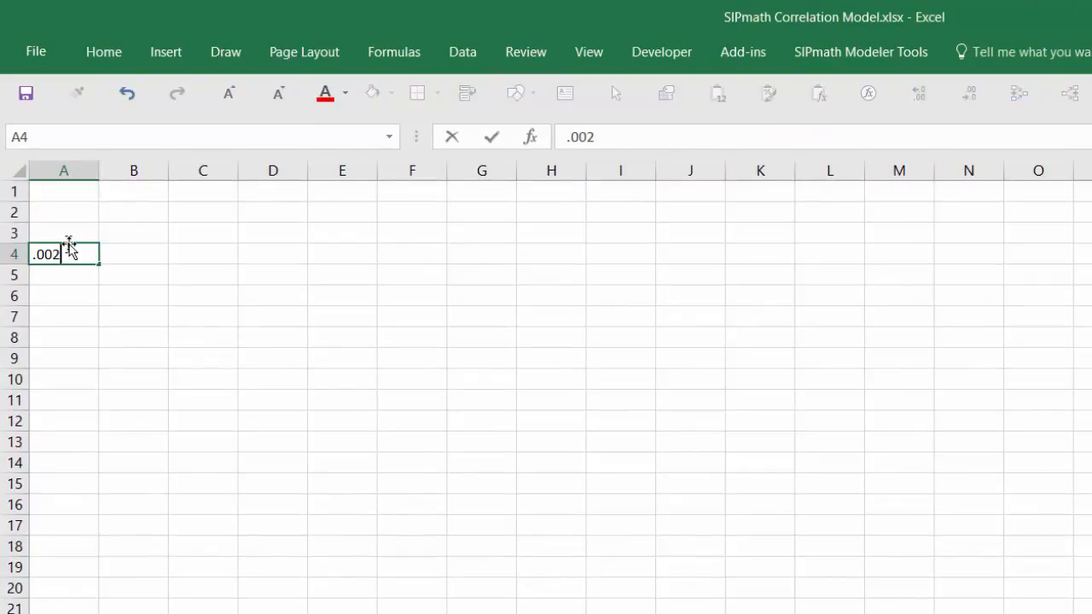
key(Return)
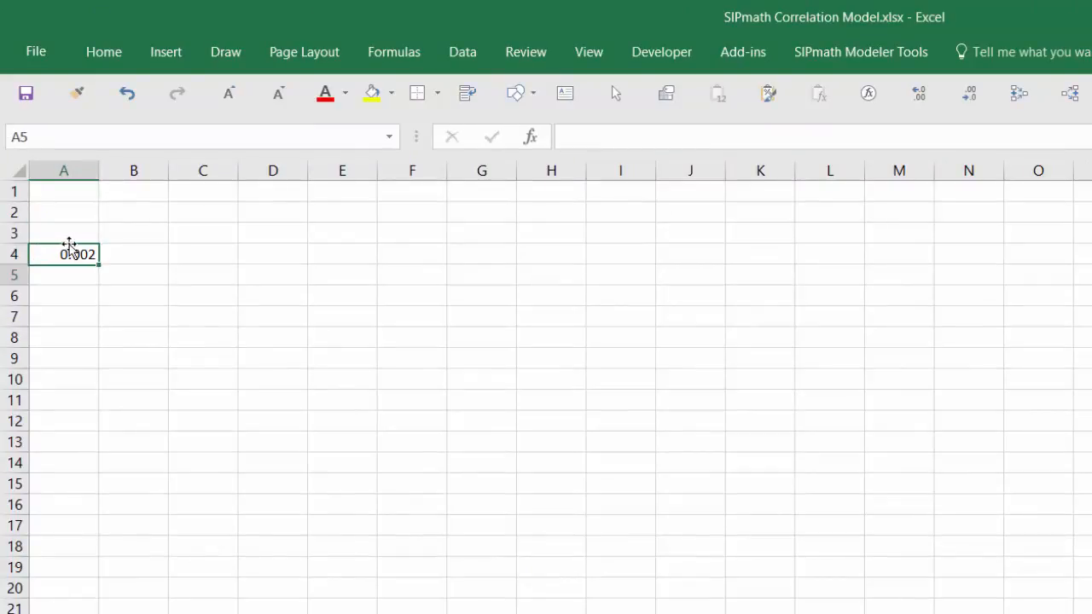
text(.01)
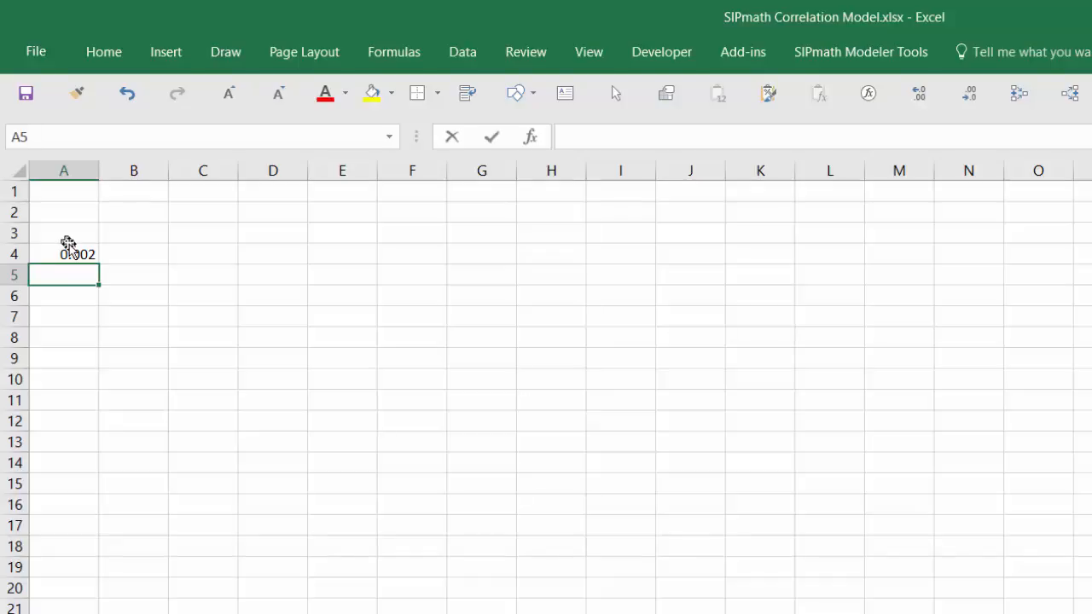
key(Return)
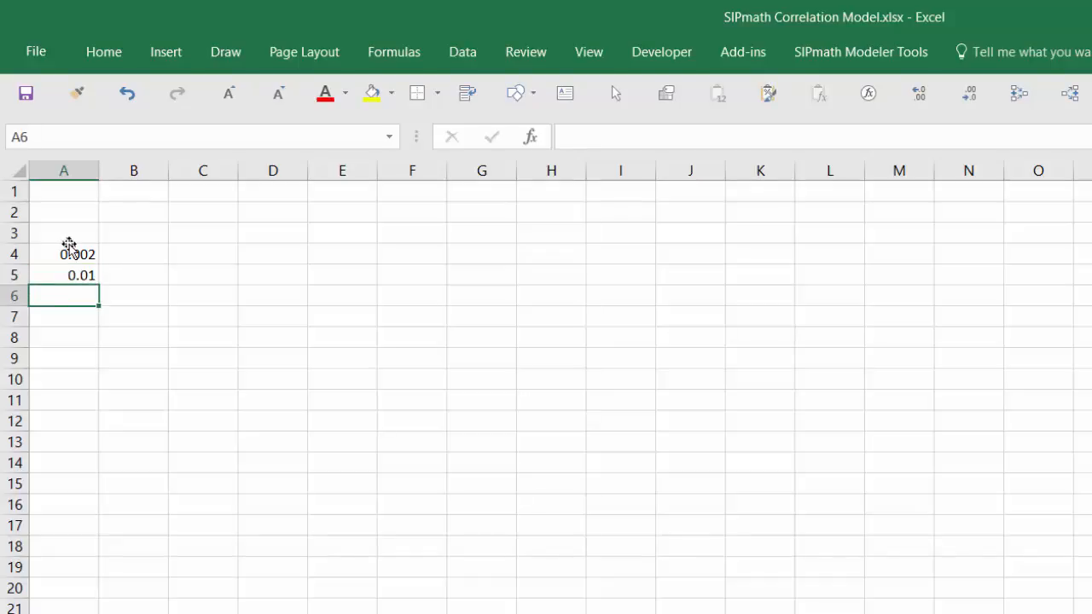
text(.02)
key(ctrl+Return)
Extend the 0.01-step percentile series from A5:A6 down to row 104
key(Up)
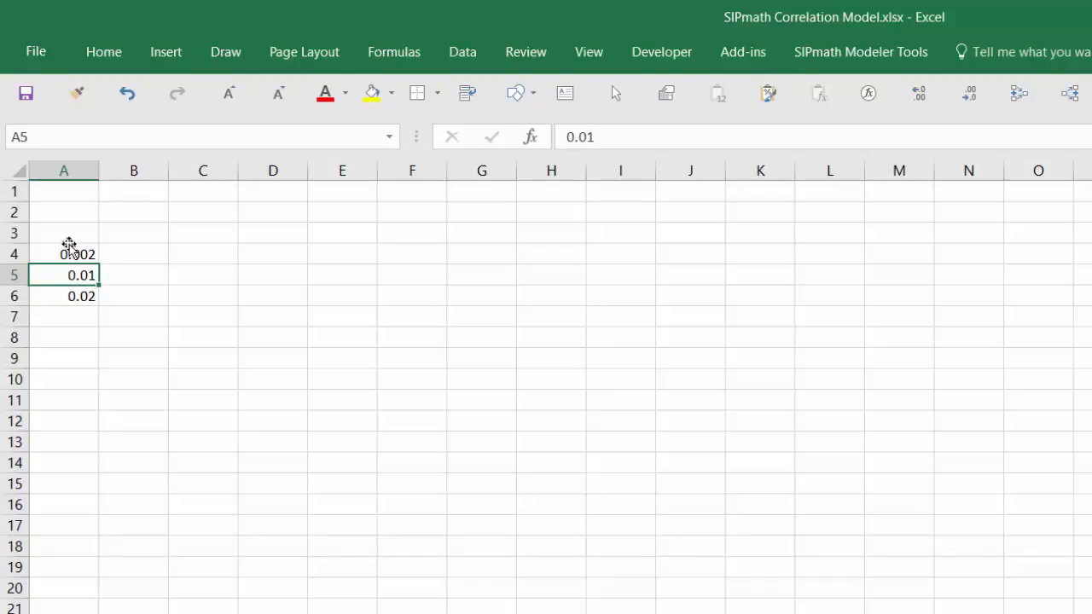
key(shift+Down)
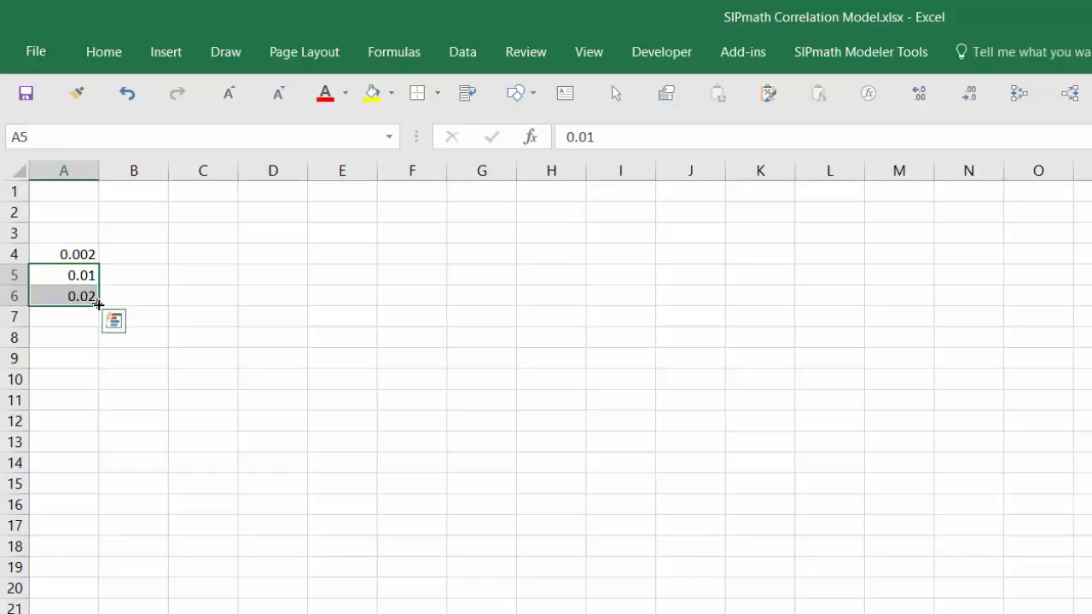
drag(99, 305, 99, 346)
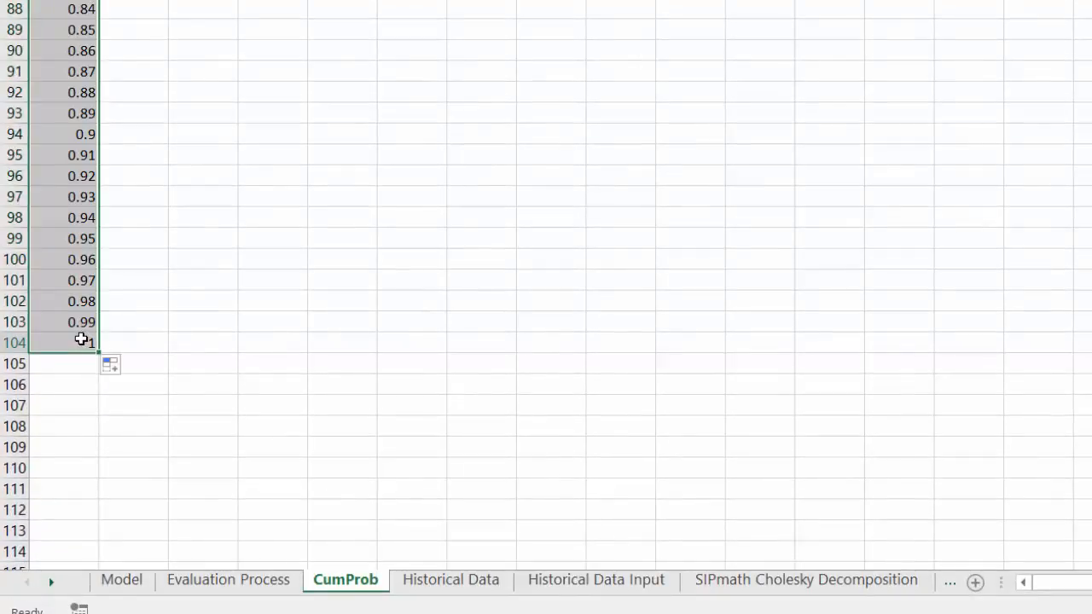
Replace the final percentile in A104 with .998
click(84, 342)
text(.)
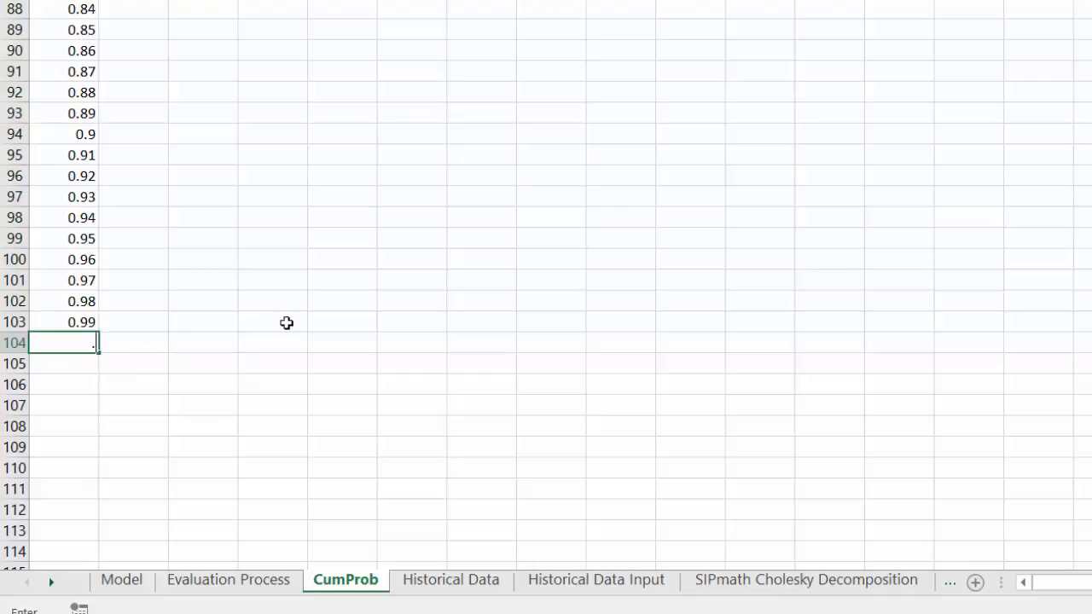
text(998)
key(ctrl+Return)
Enter =PERCENTILE.EXC(d_Platform_Cost,A4) in B4 and fill the formula down alongside all the percentiles
key(ctrl+Up)
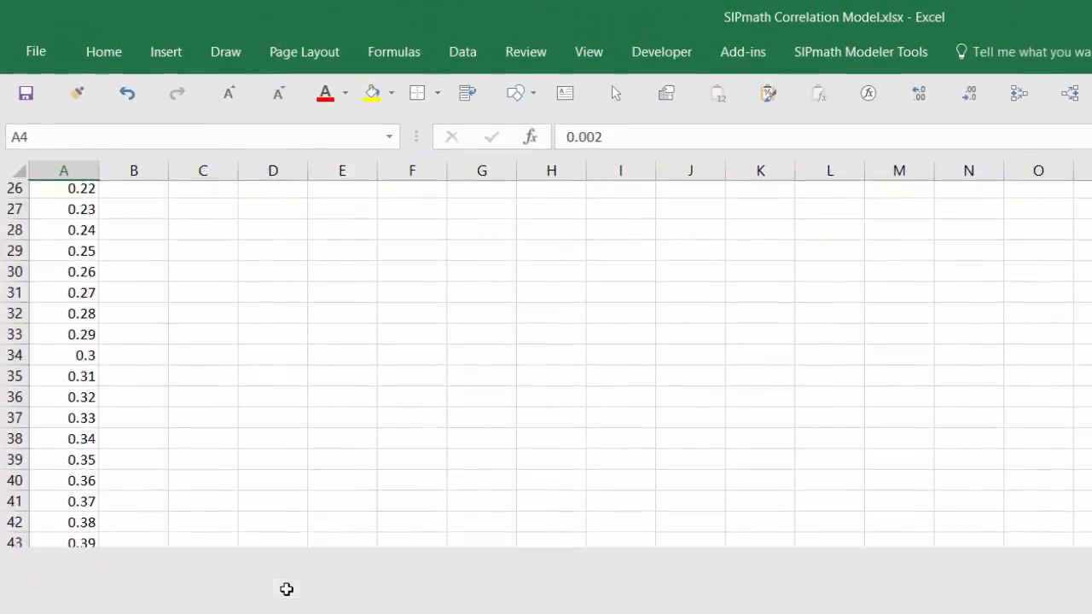
key(Right)
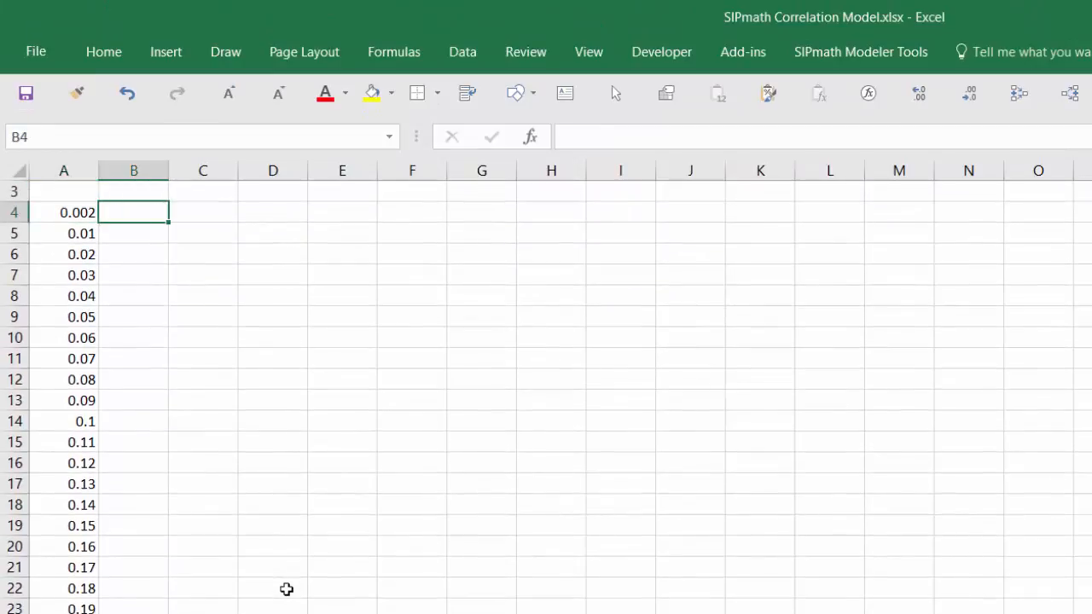
text(=percenti)
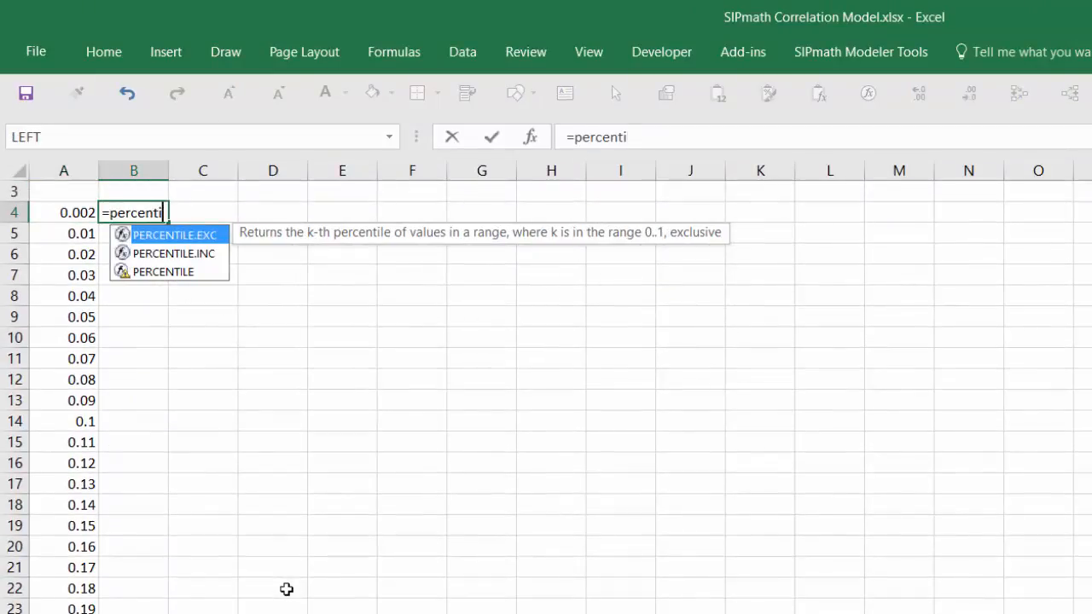
text(le)
double_click(182, 235)
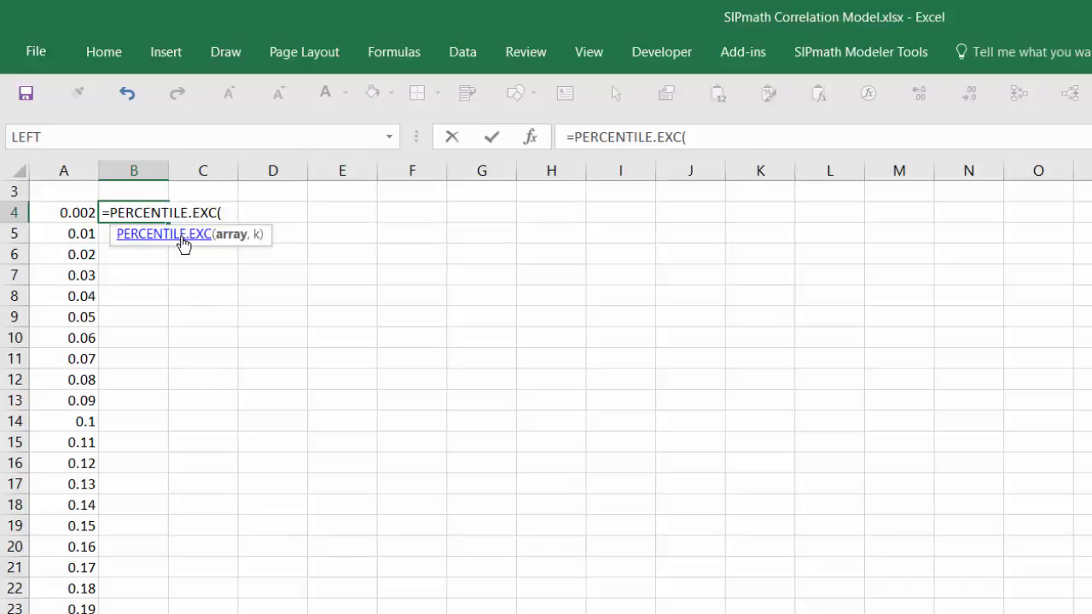
text(d)
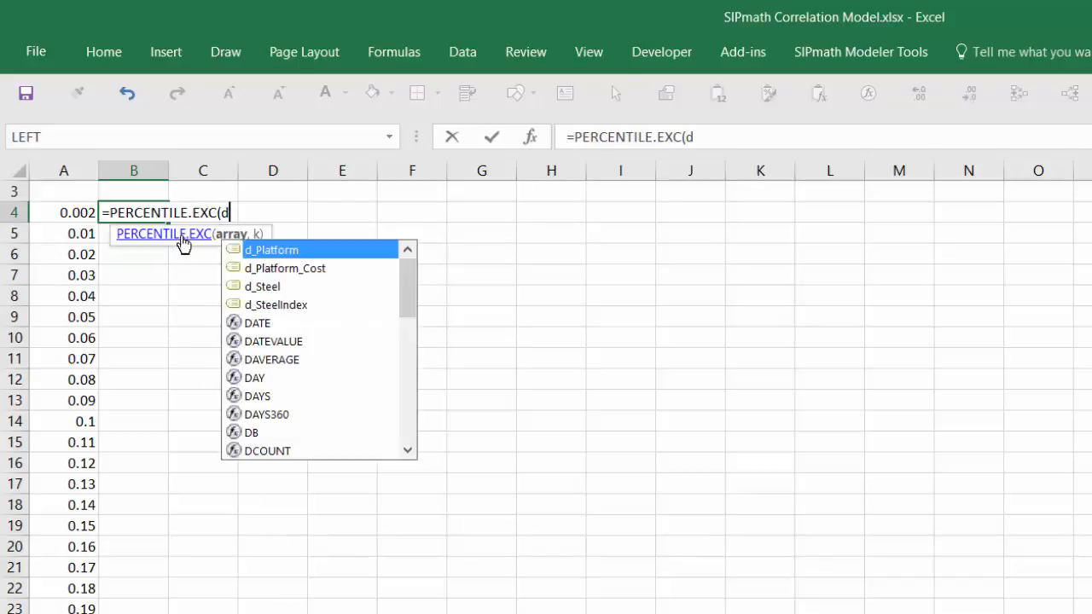
double_click(258, 270)
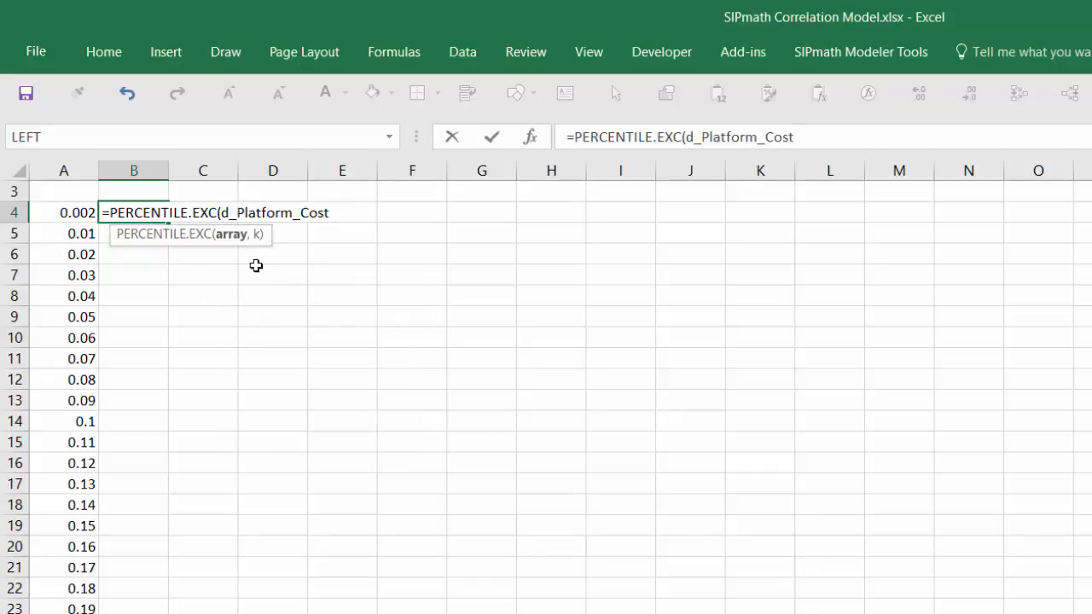
text())
text(,)
click(65, 211)
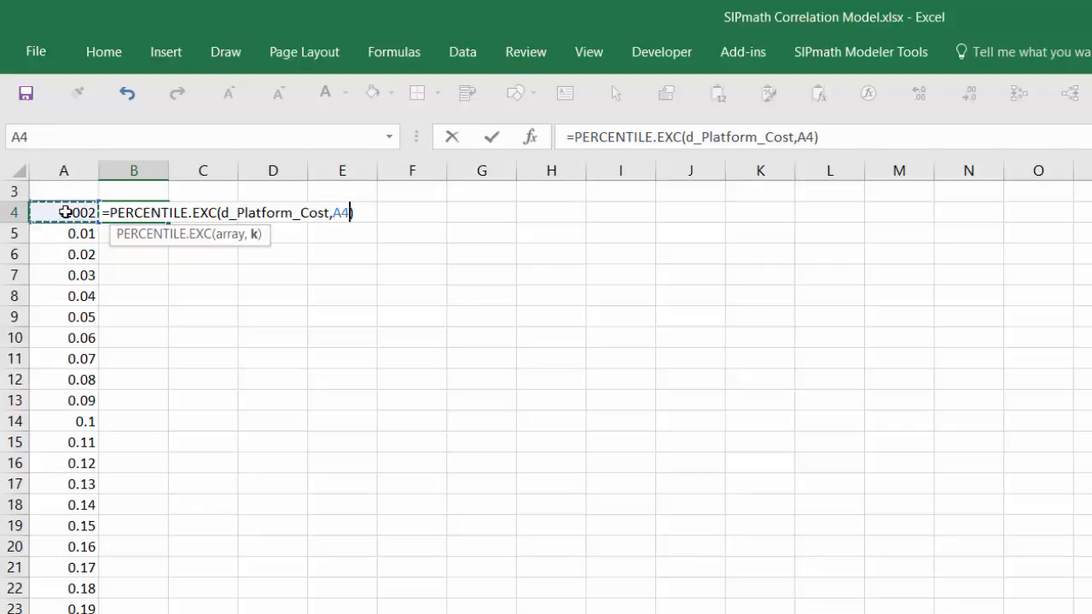
key(ctrl+Return)
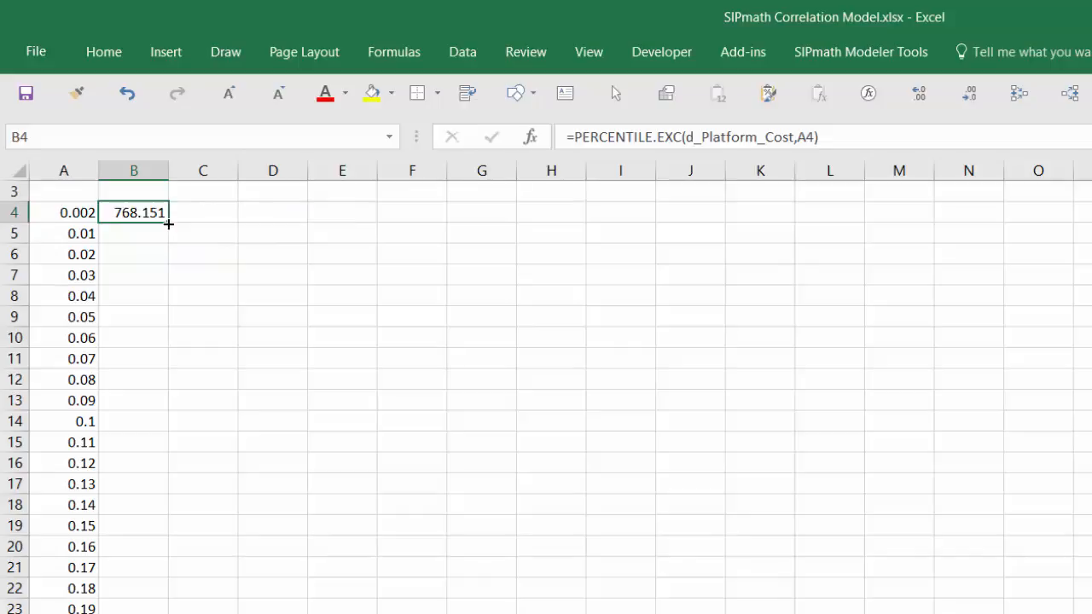
double_click(169, 223)
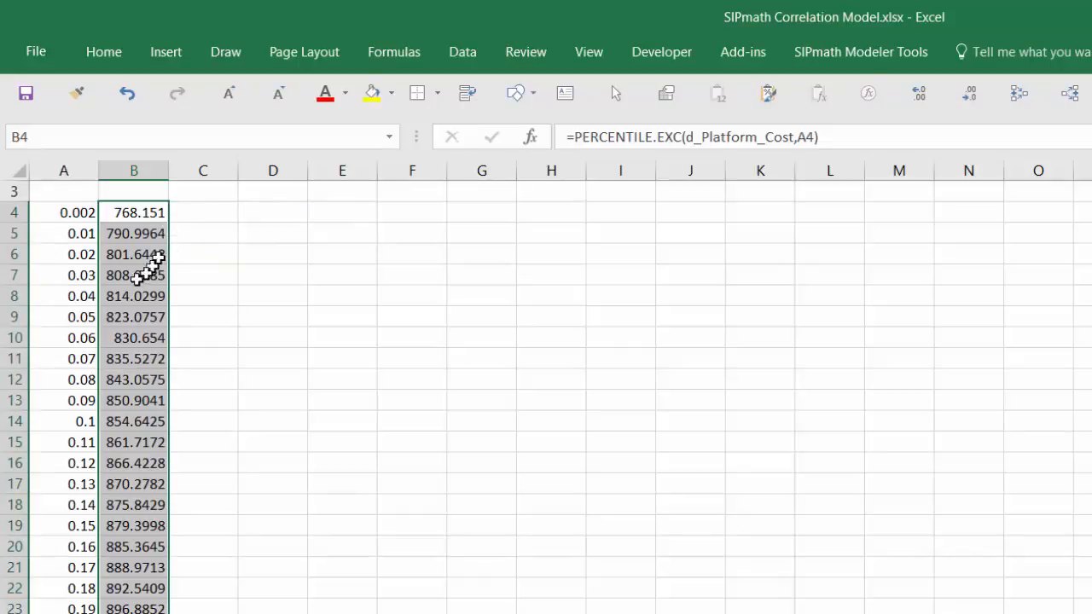
Add the headings Percentile in A3 and Platform Cost in B3
click(64, 215)
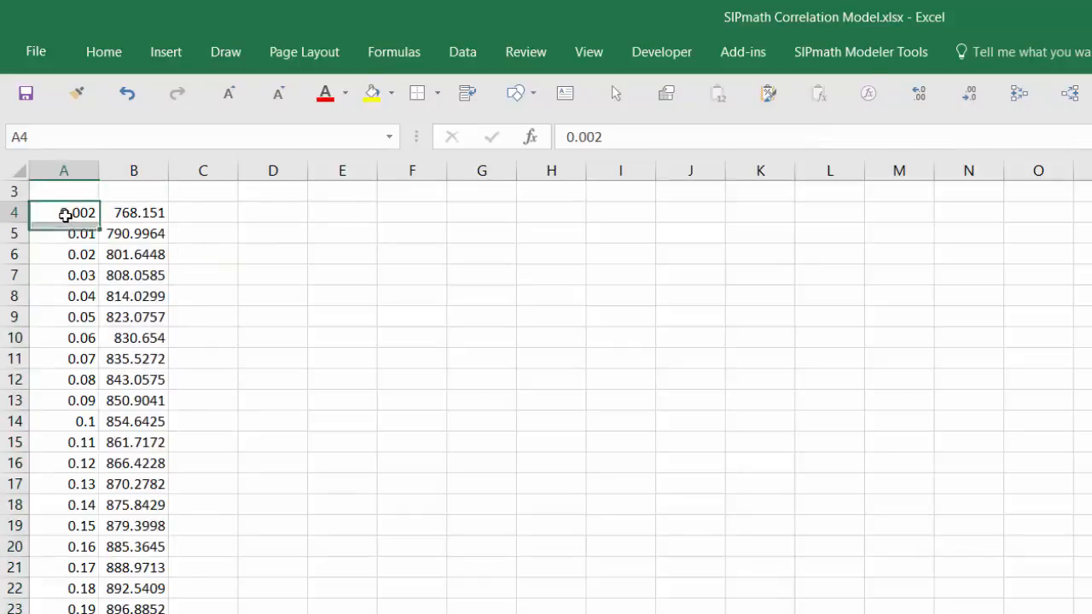
click(66, 194)
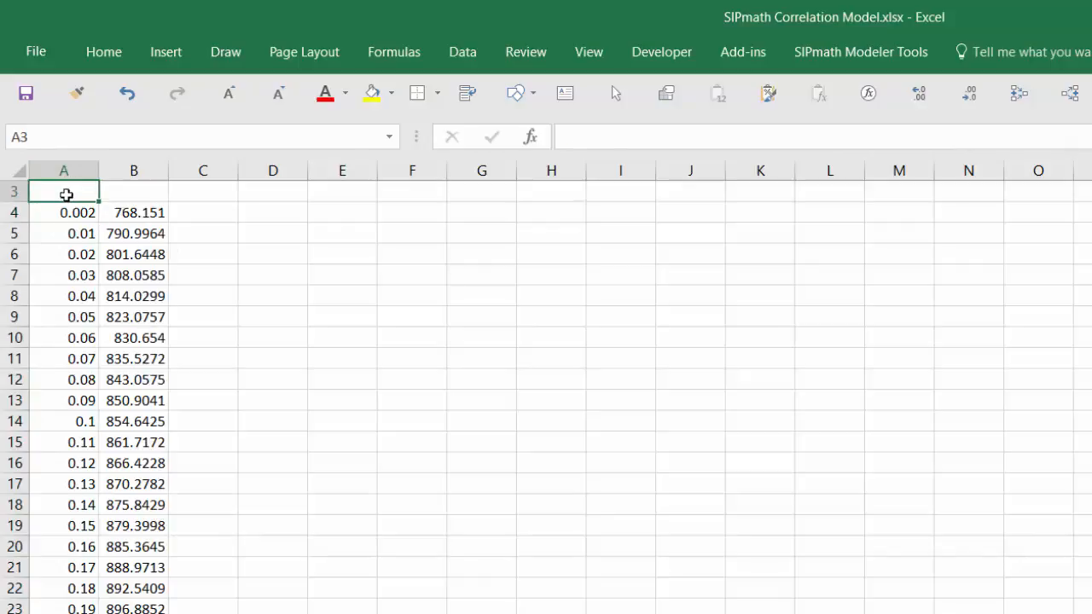
text(Percentile)
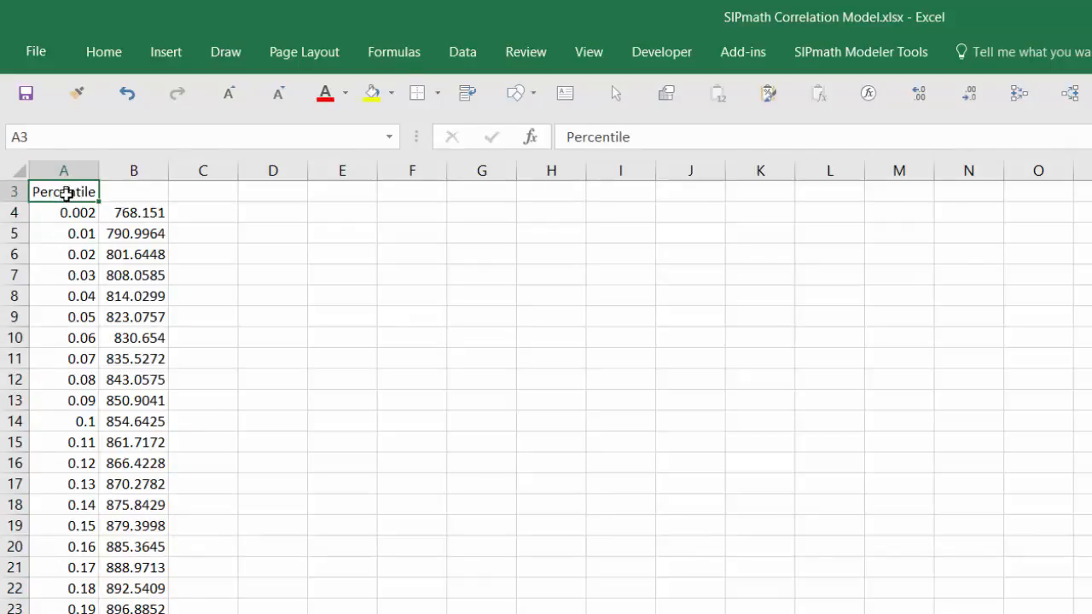
key(Tab)
text(Platform Cost)
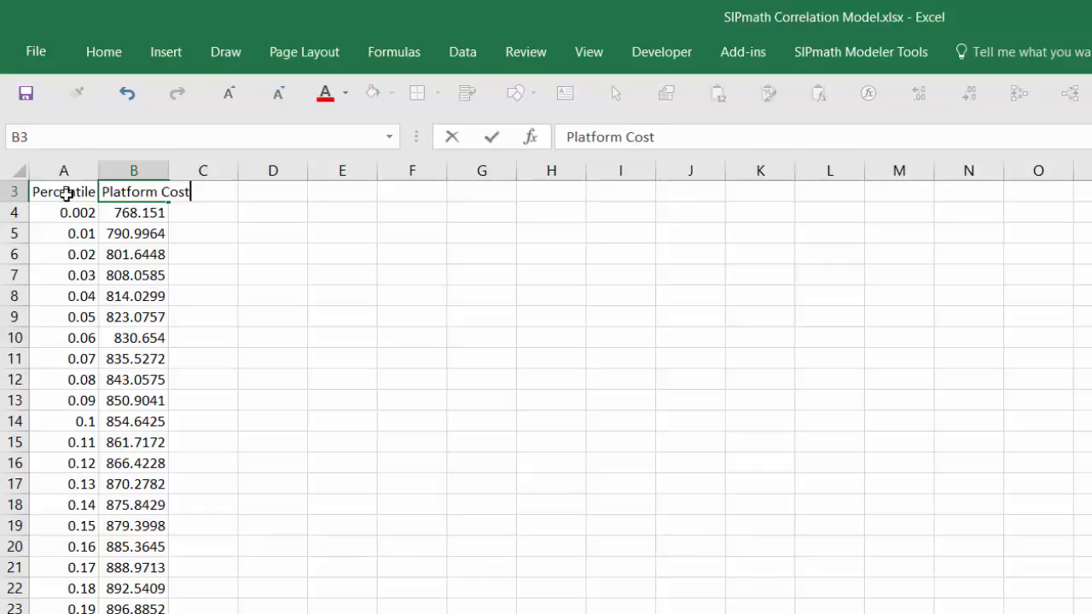
click(66, 194)
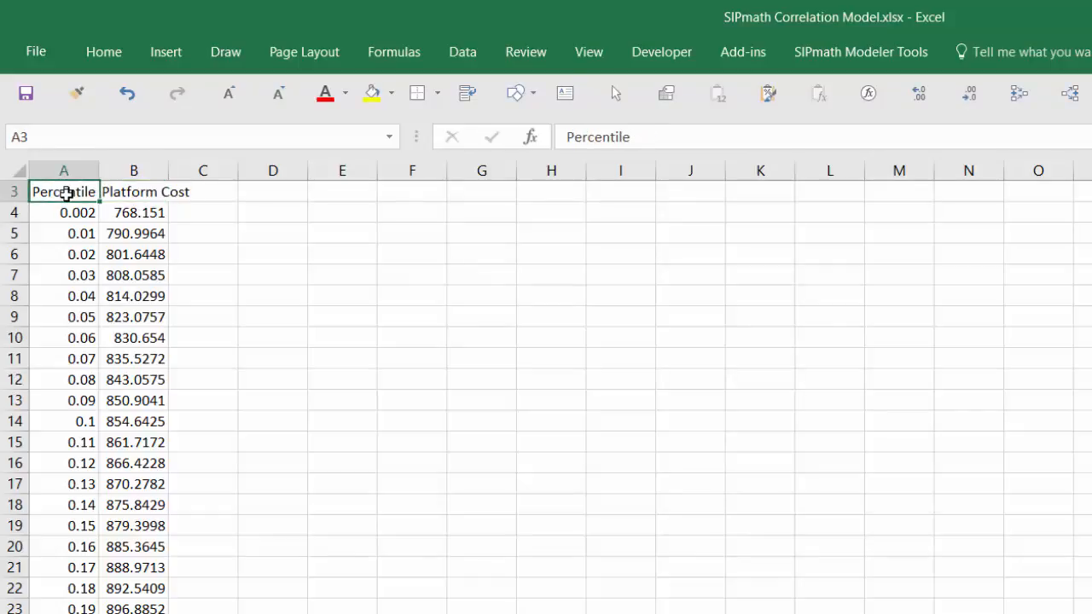
Insert a markers-only scatter chart of the percentile values in A4:A104
key(Down)
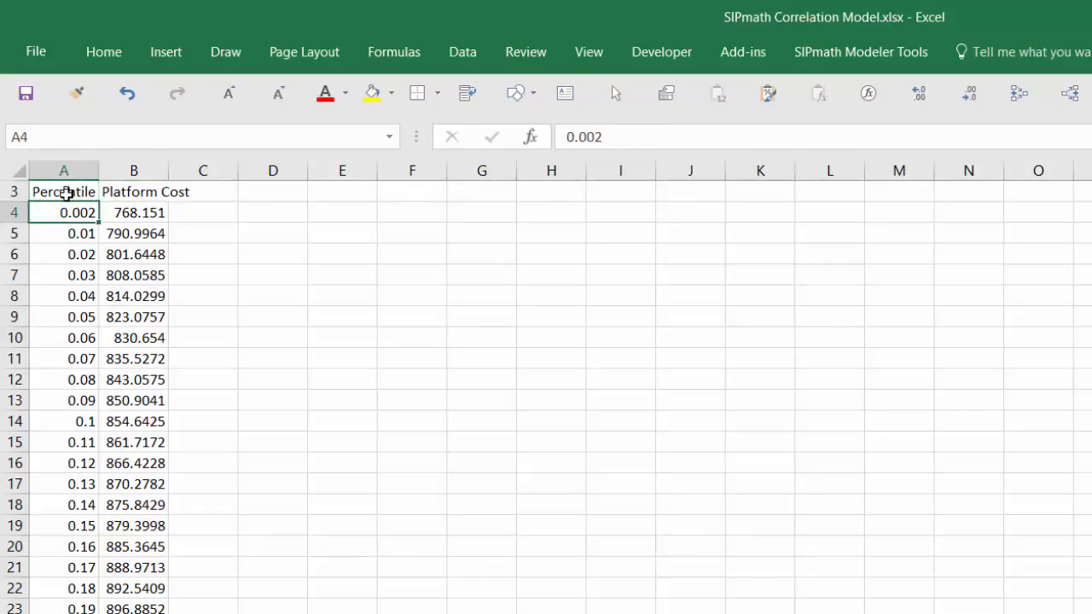
key(ctrl+shift+Down)
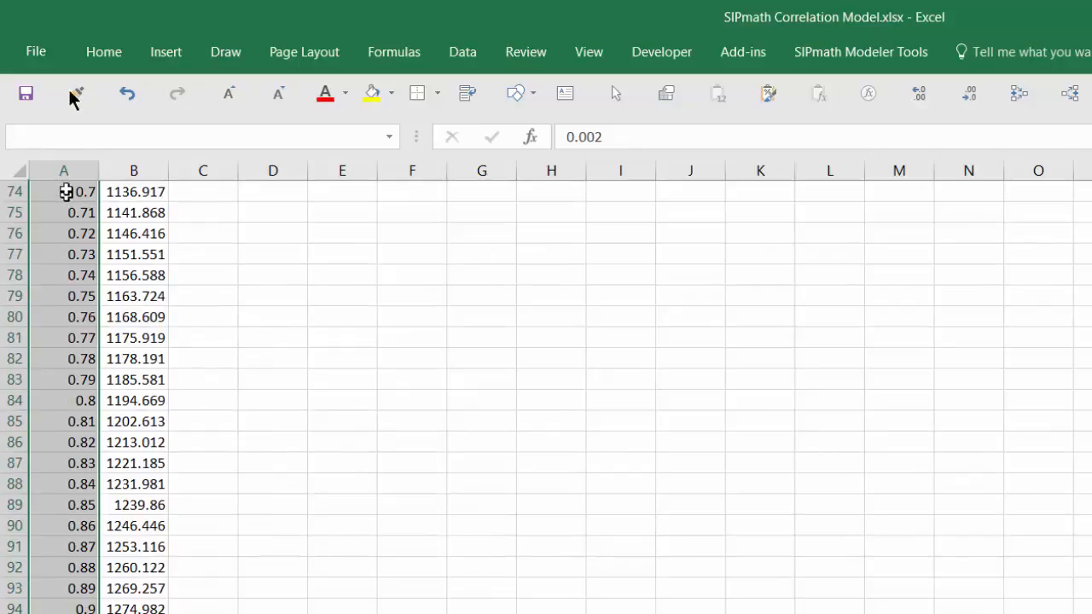
click(181, 58)
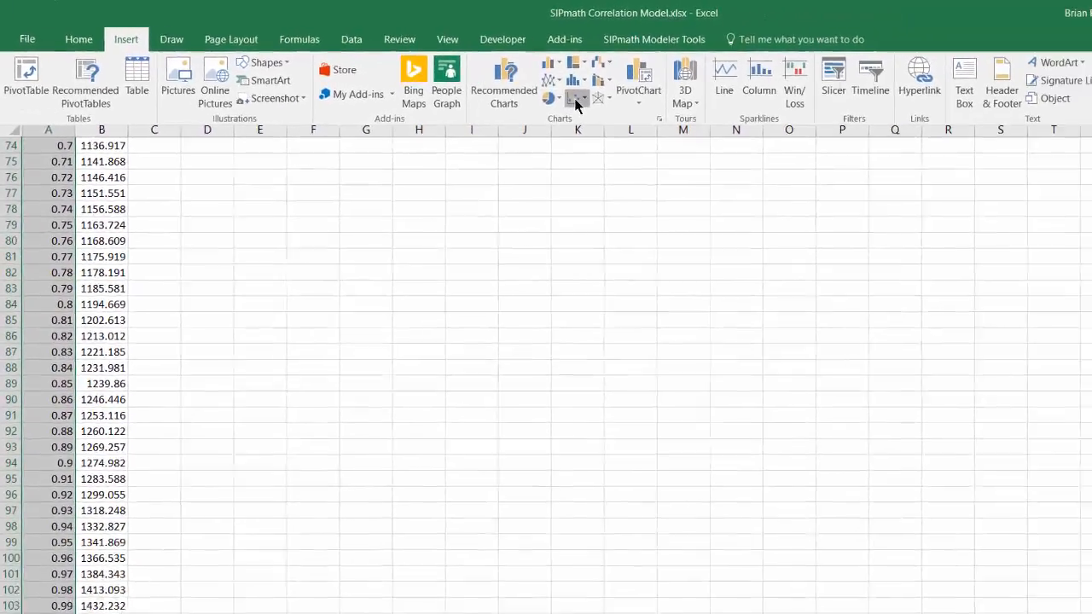
click(754, 129)
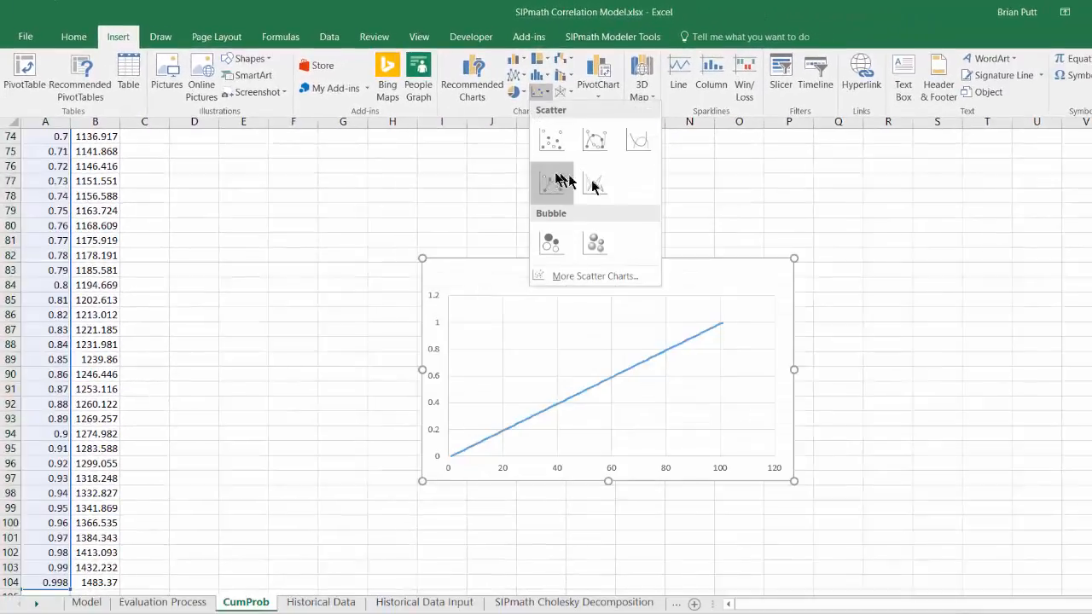
click(551, 138)
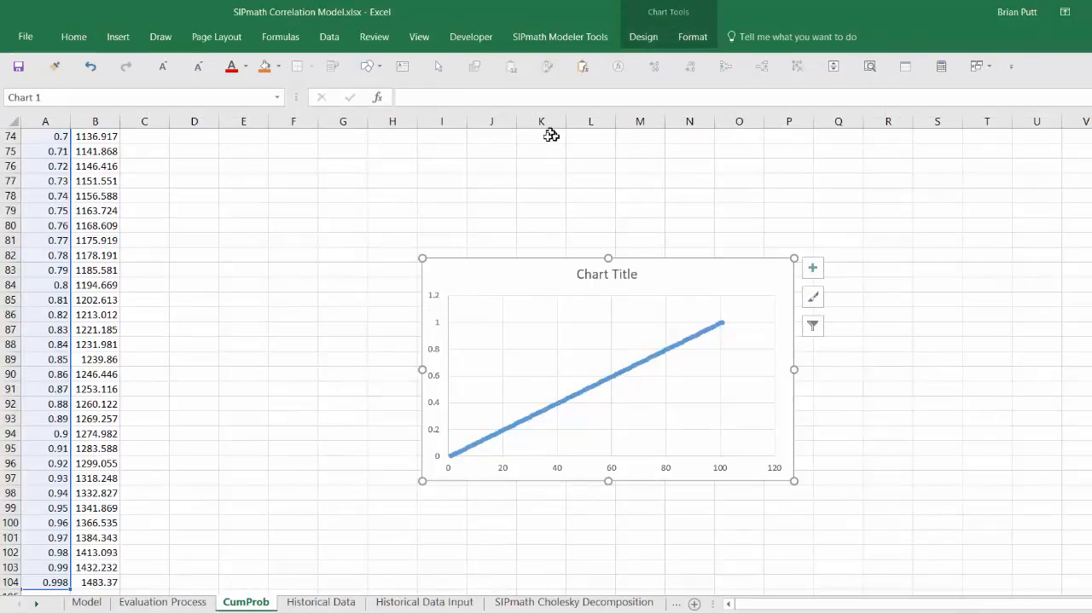
Set the scatter series' X values to the platform costs in CumProb B4:B104, keeping A4:A104 as the Y values
click(641, 37)
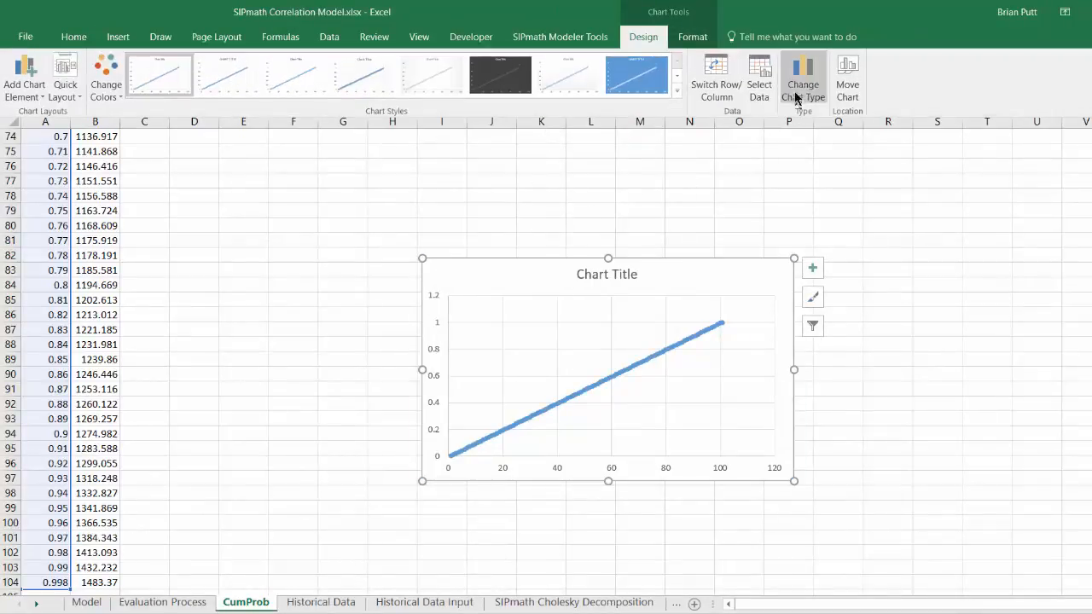
click(758, 85)
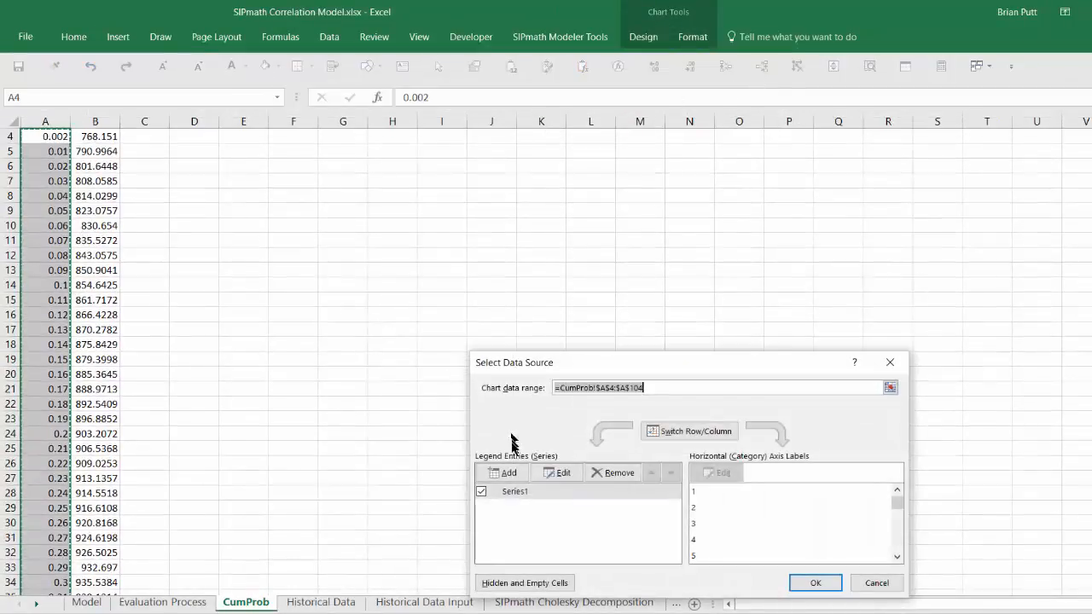
click(526, 493)
click(555, 473)
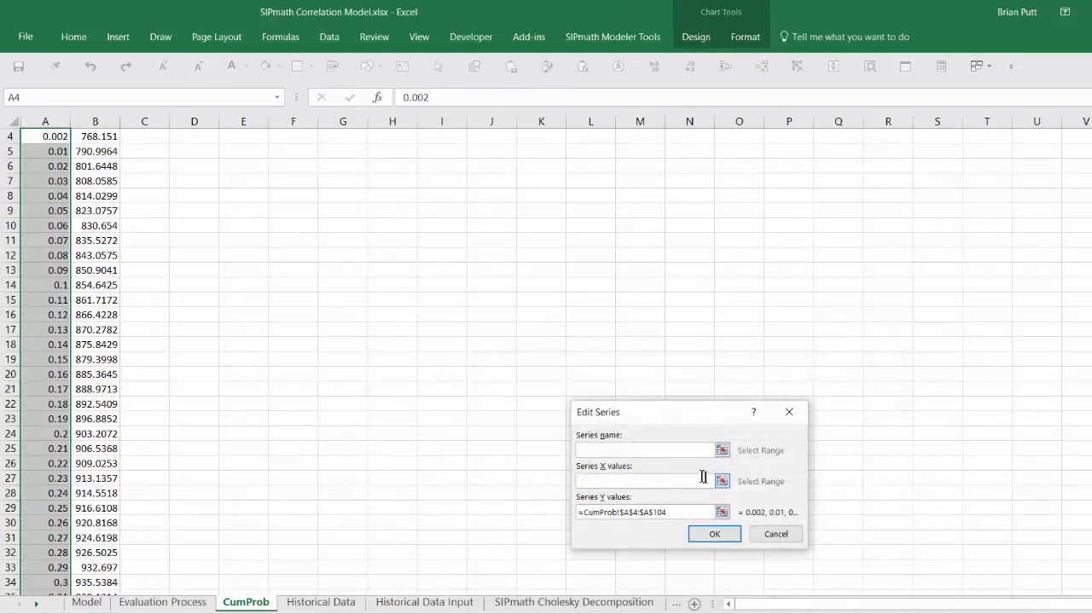
click(722, 481)
click(92, 136)
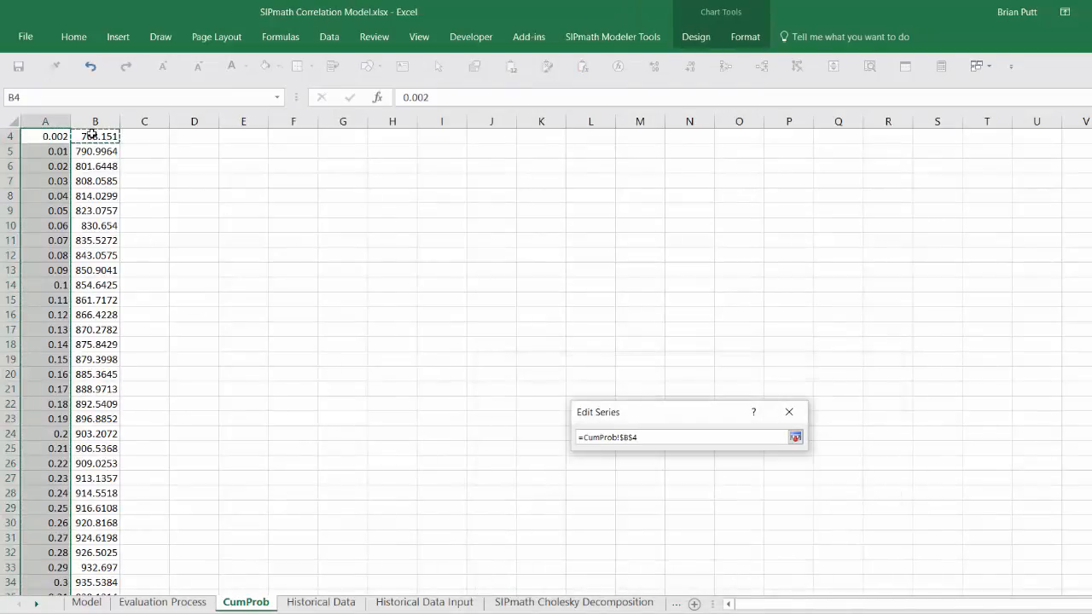
key(ctrl+shift+Down)
key(Return)
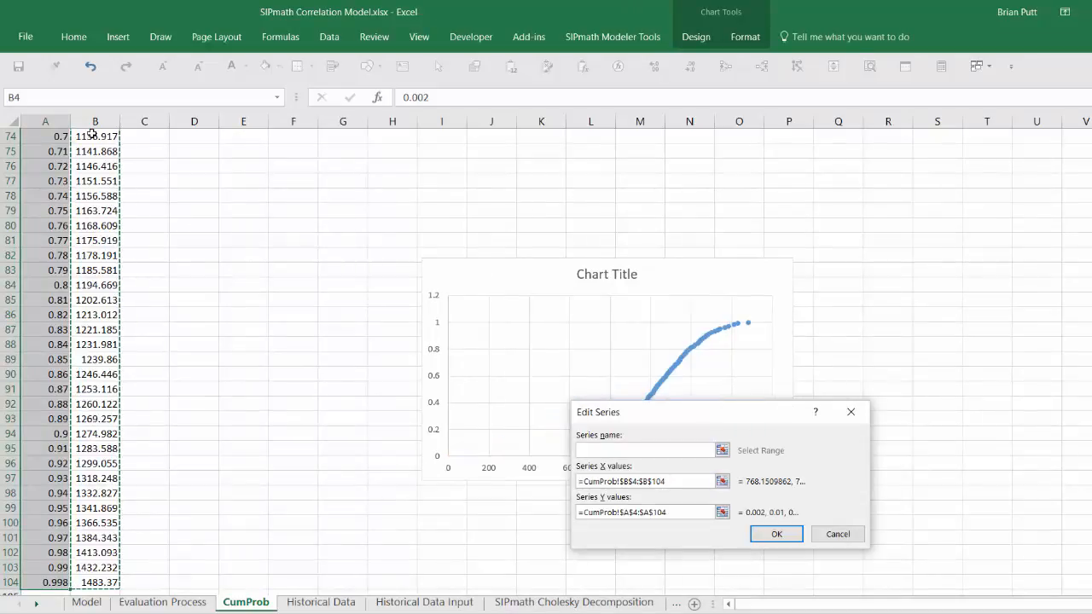
click(777, 535)
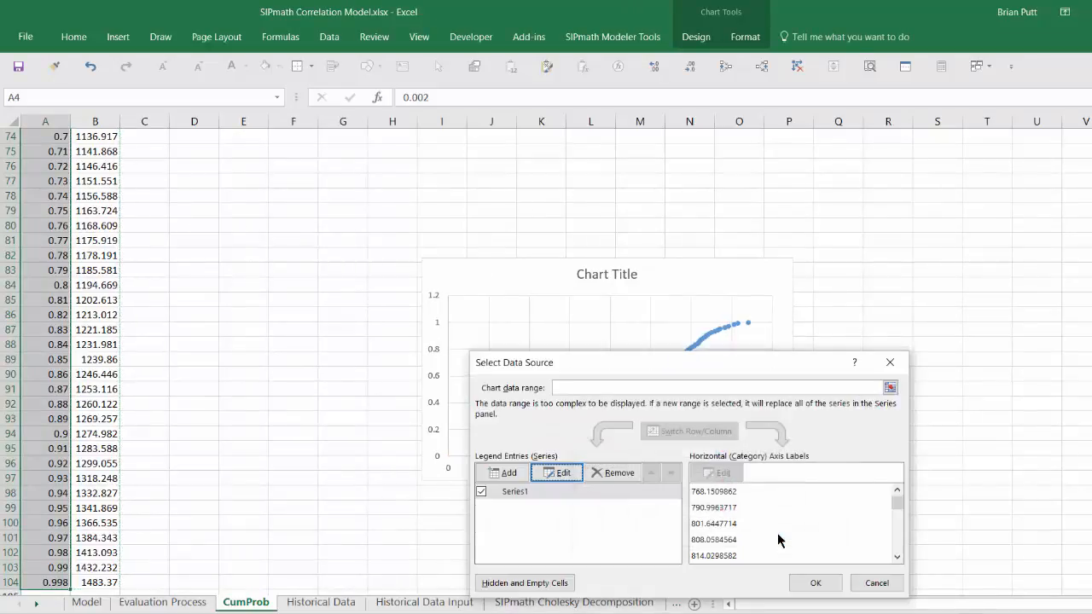
click(814, 582)
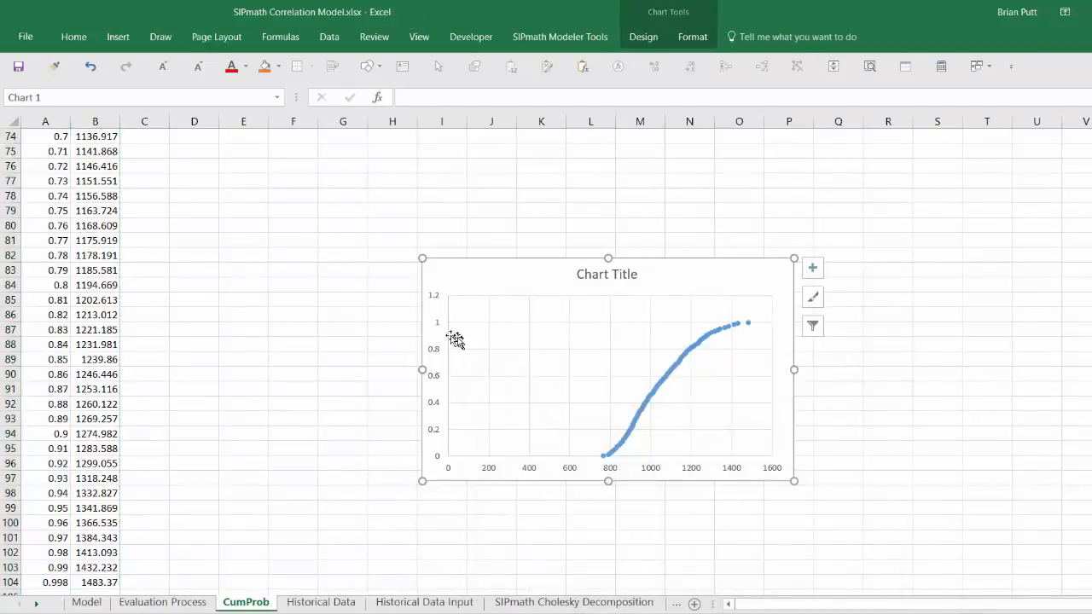
Format the chart's vertical axis numbers as Percentage and set the axis maximum to 100%
click(430, 358)
right_click(429, 358)
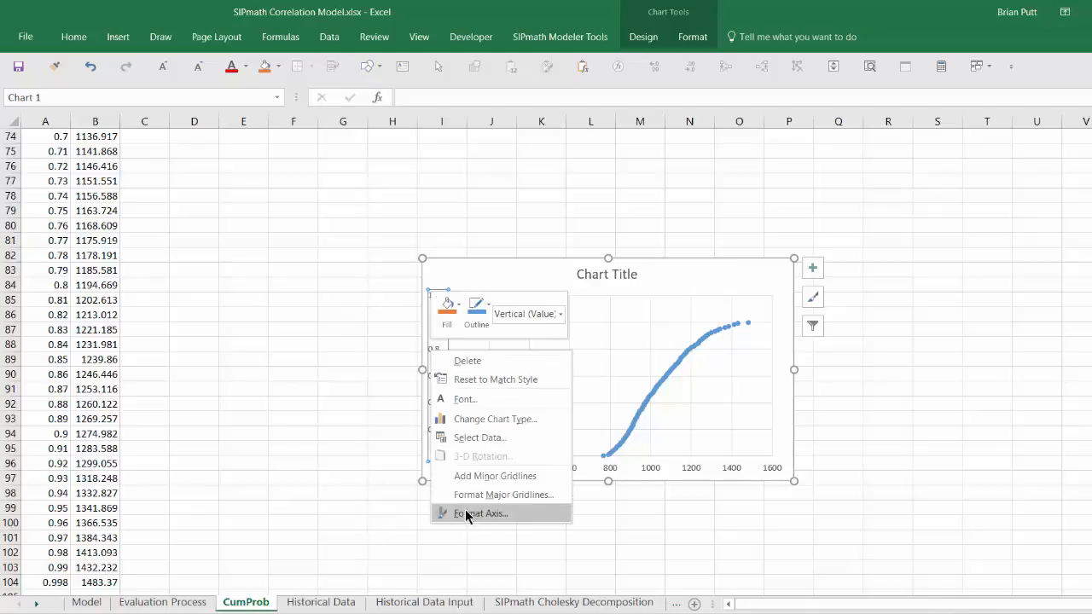
click(469, 513)
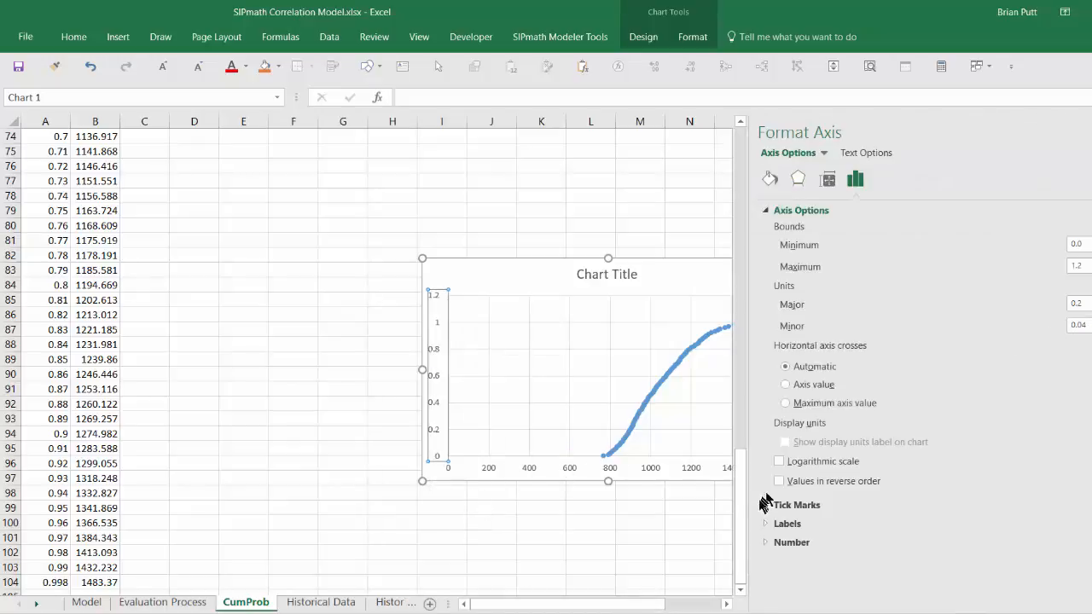
click(780, 543)
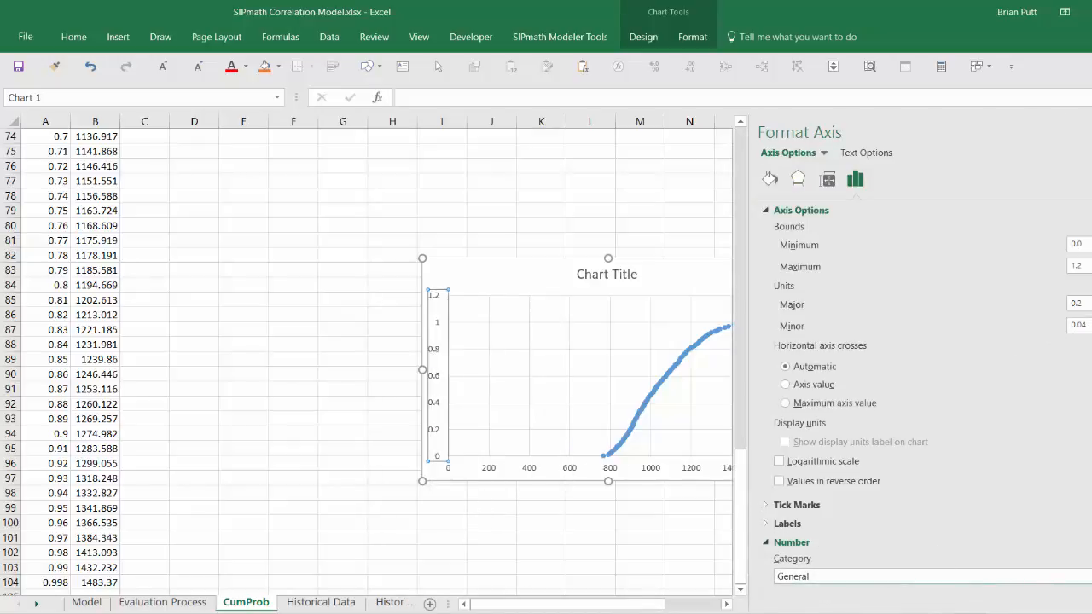
click(810, 576)
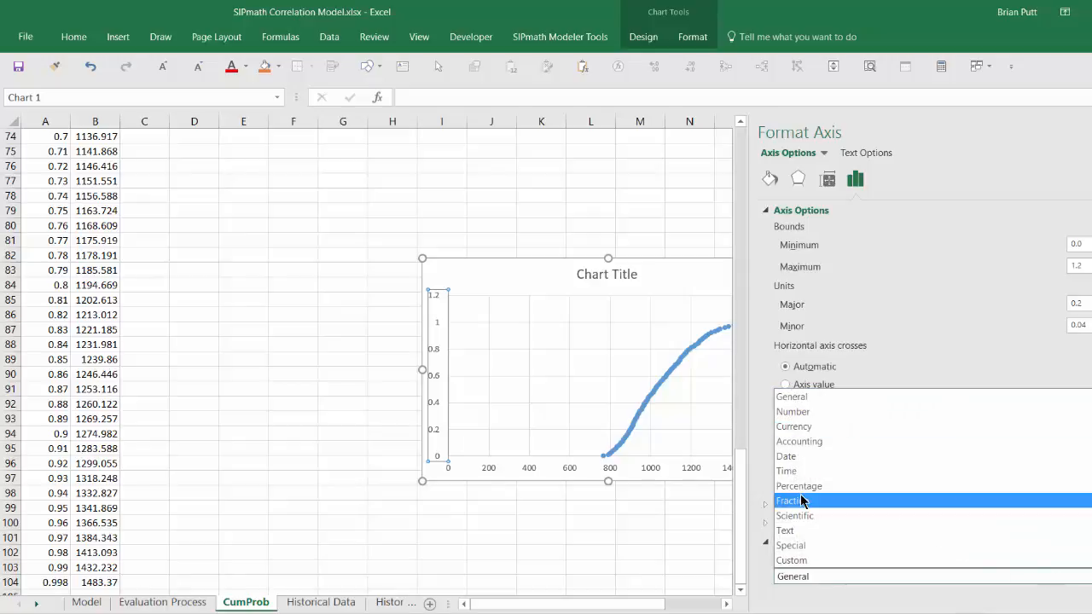
click(800, 486)
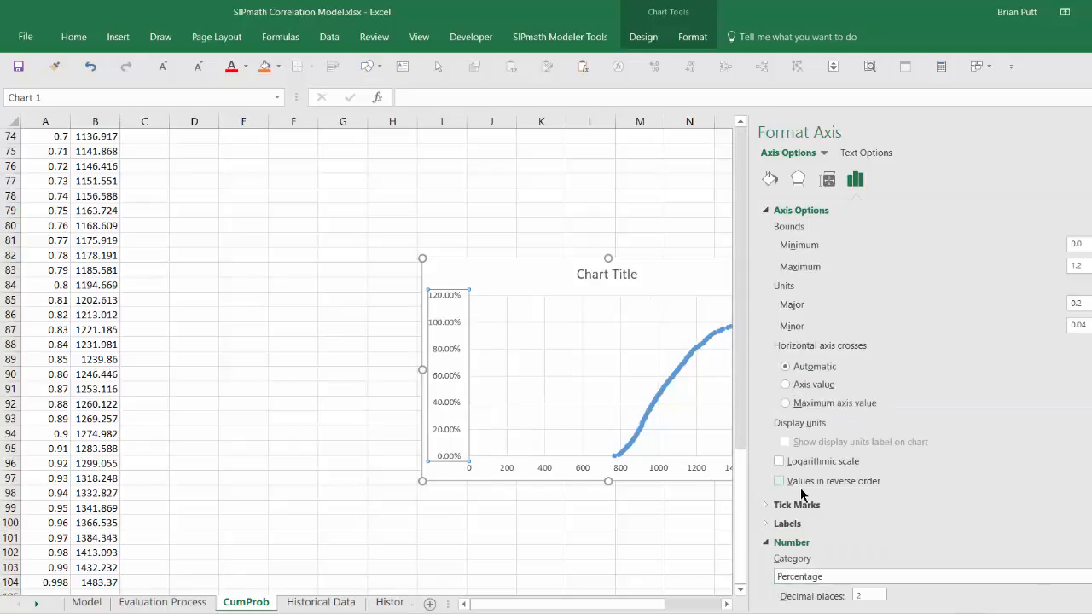
click(1087, 266)
click(519, 346)
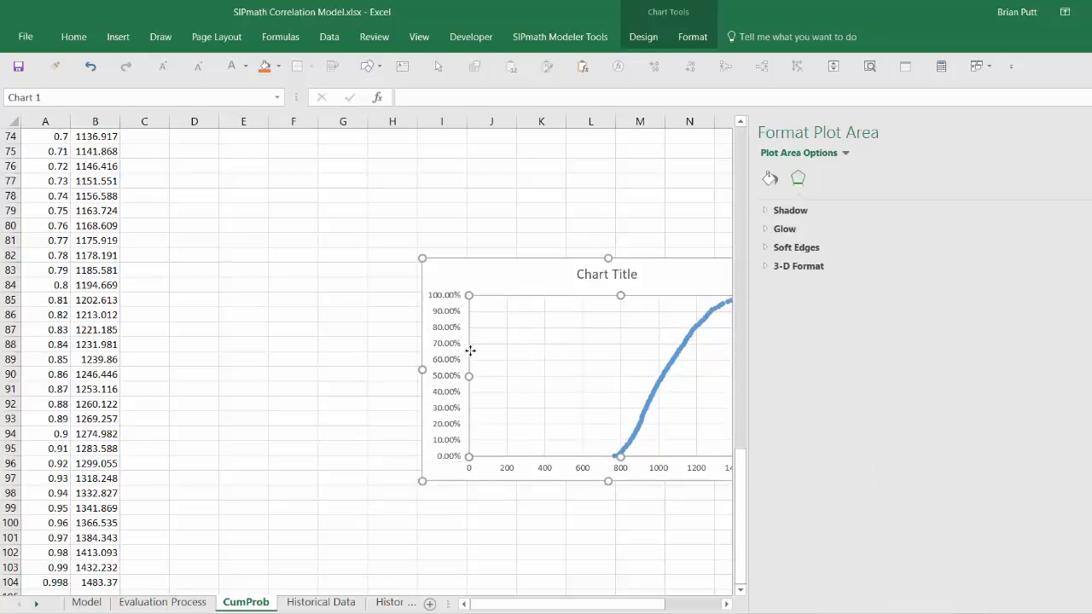
Set the vertical axis percentages to 0 decimal places and close the formatting options
click(436, 383)
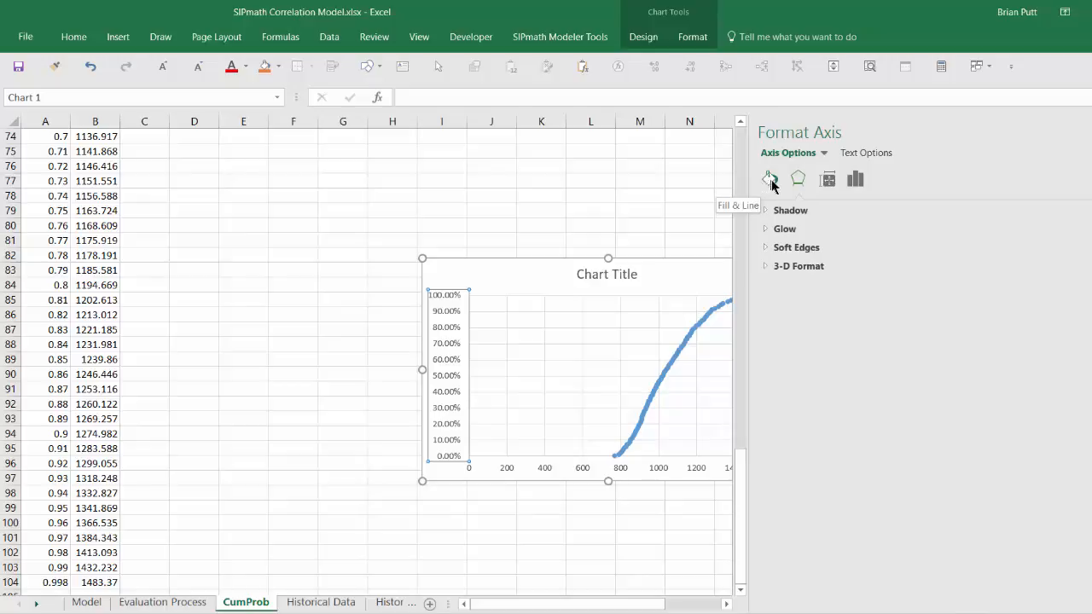
click(854, 179)
click(791, 267)
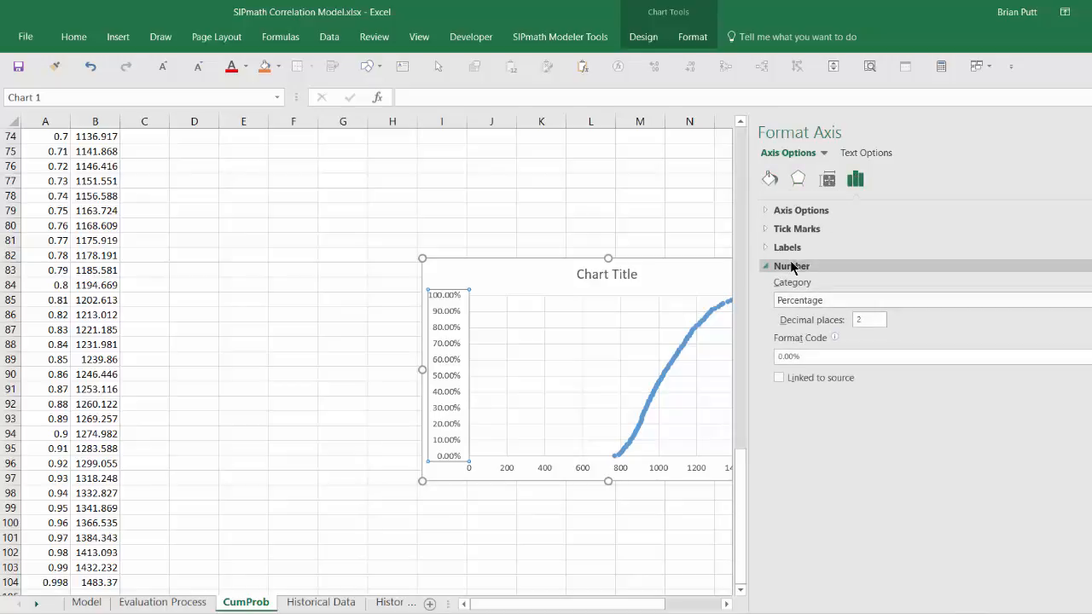
click(854, 321)
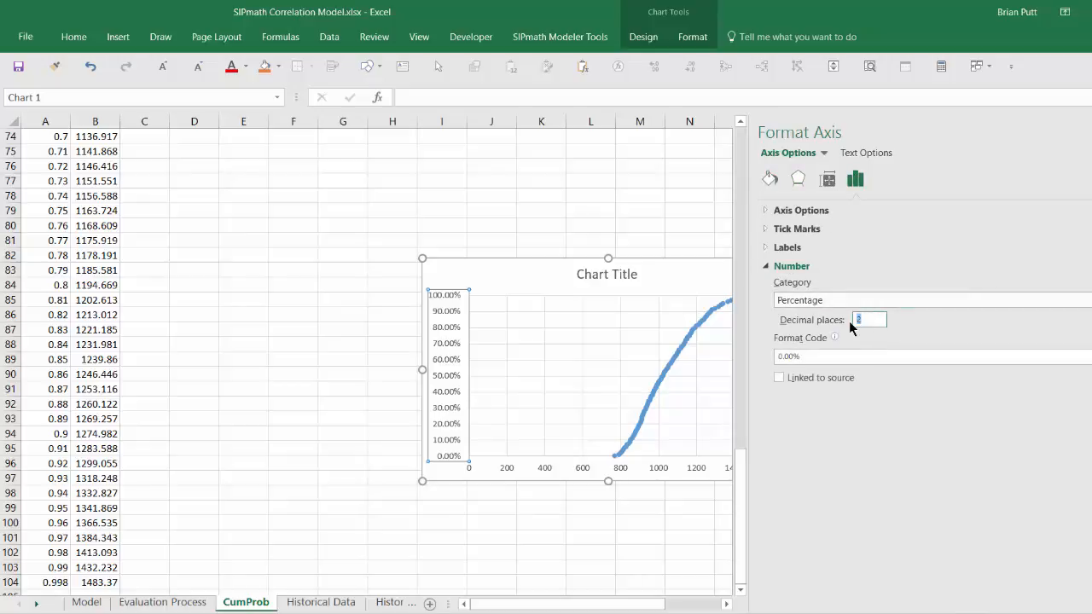
click(552, 343)
click(651, 294)
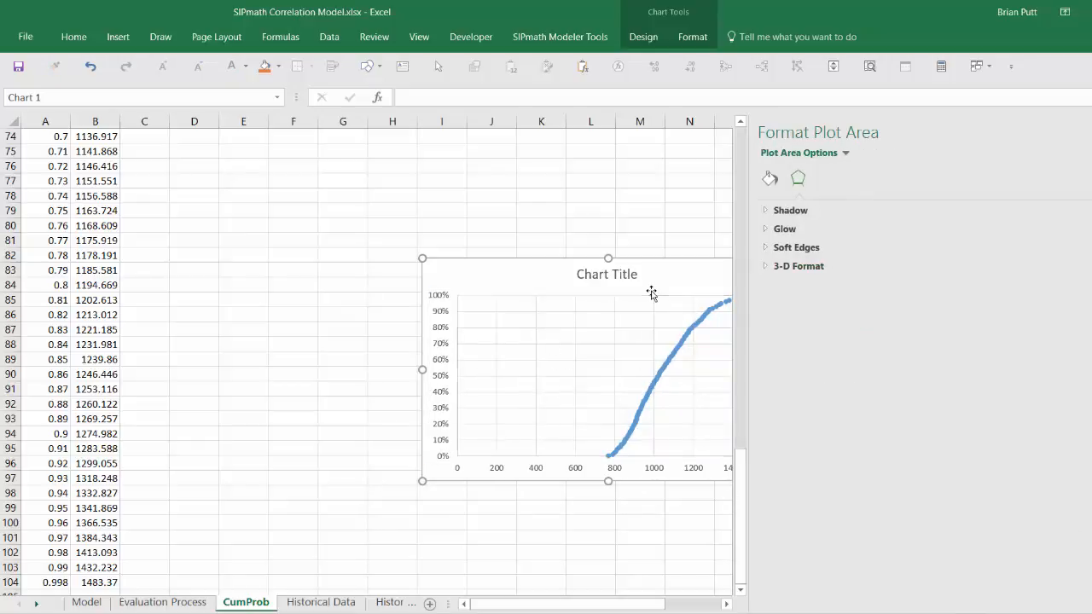
click(1087, 132)
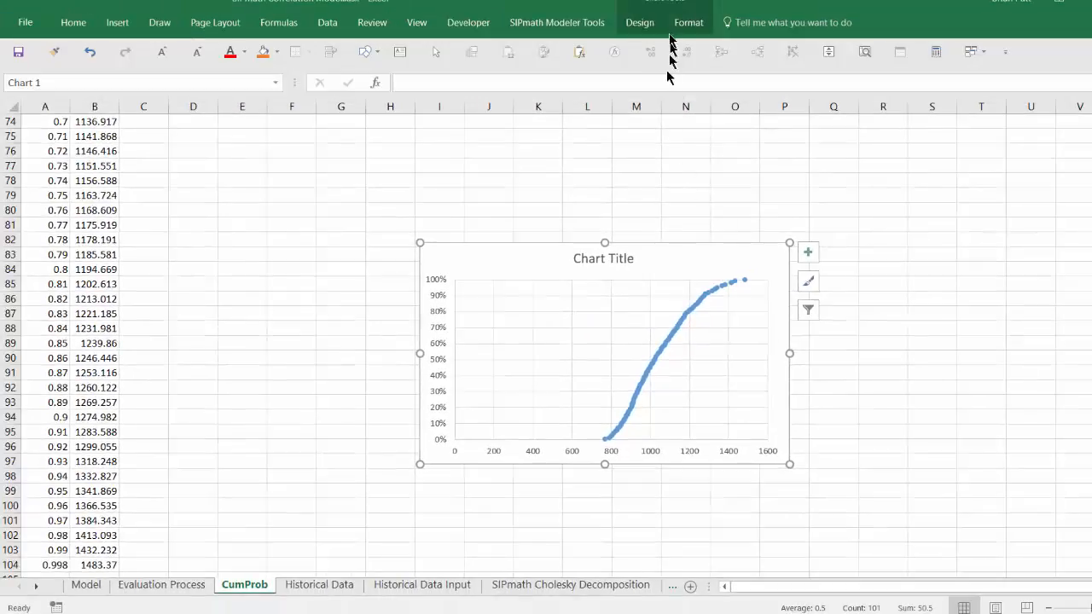
Change the chart type to Scatter with Straight Lines
click(642, 28)
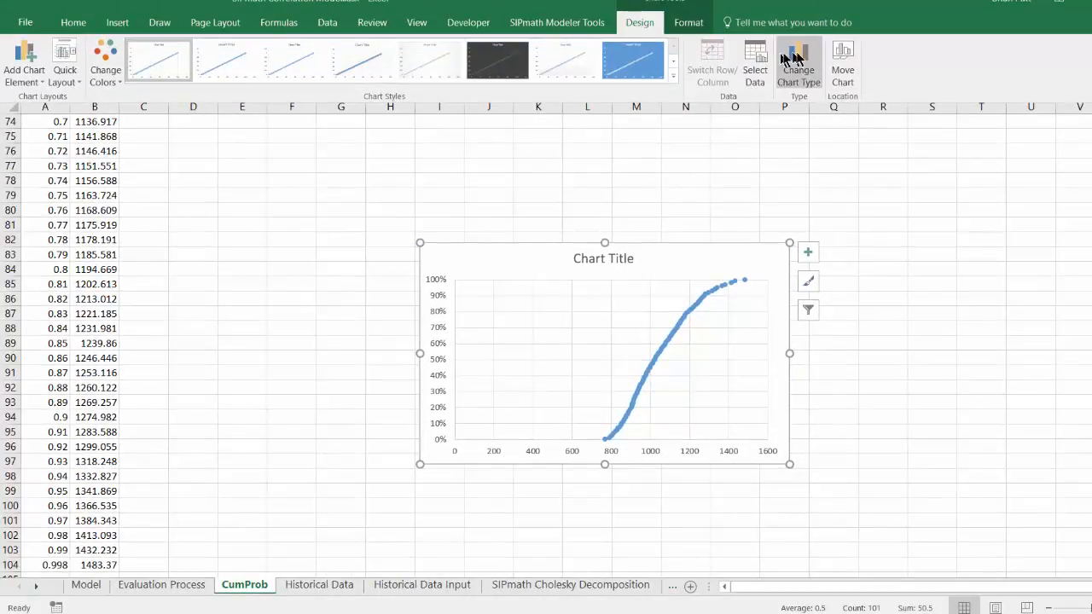
click(801, 53)
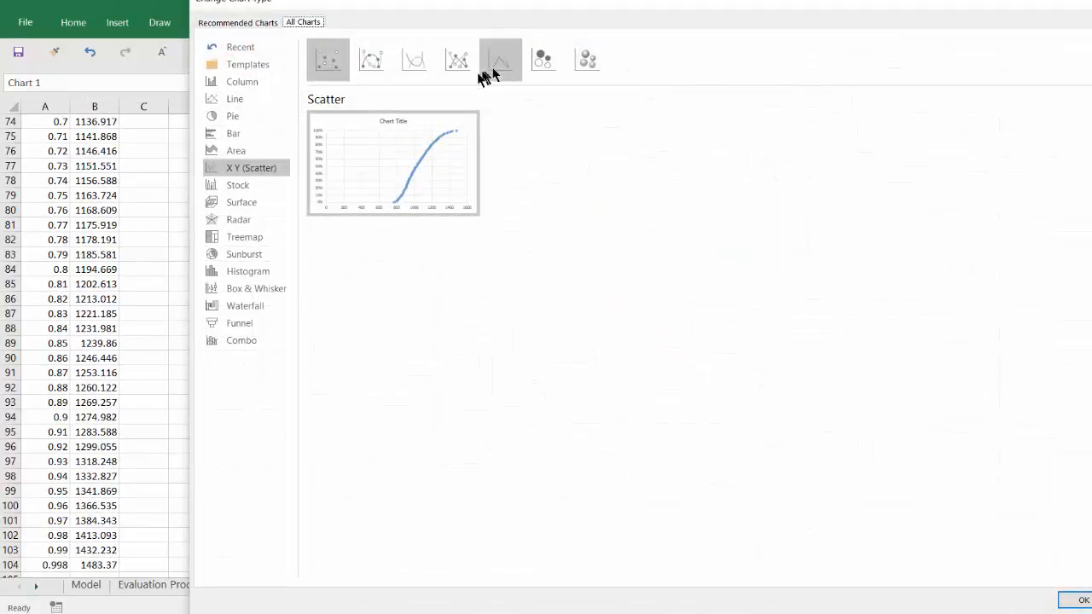
click(501, 65)
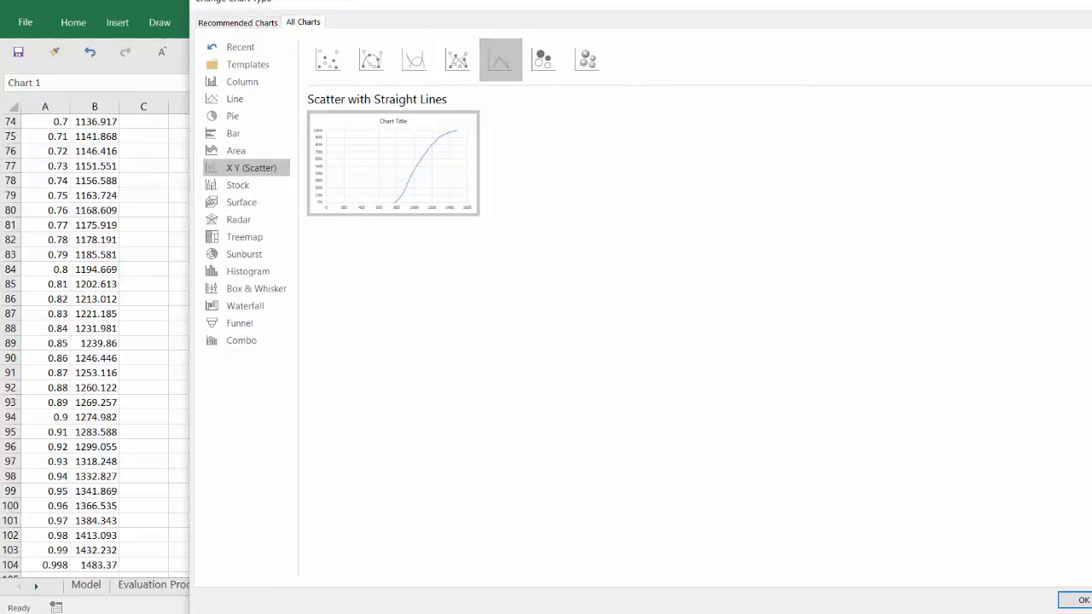
click(1076, 599)
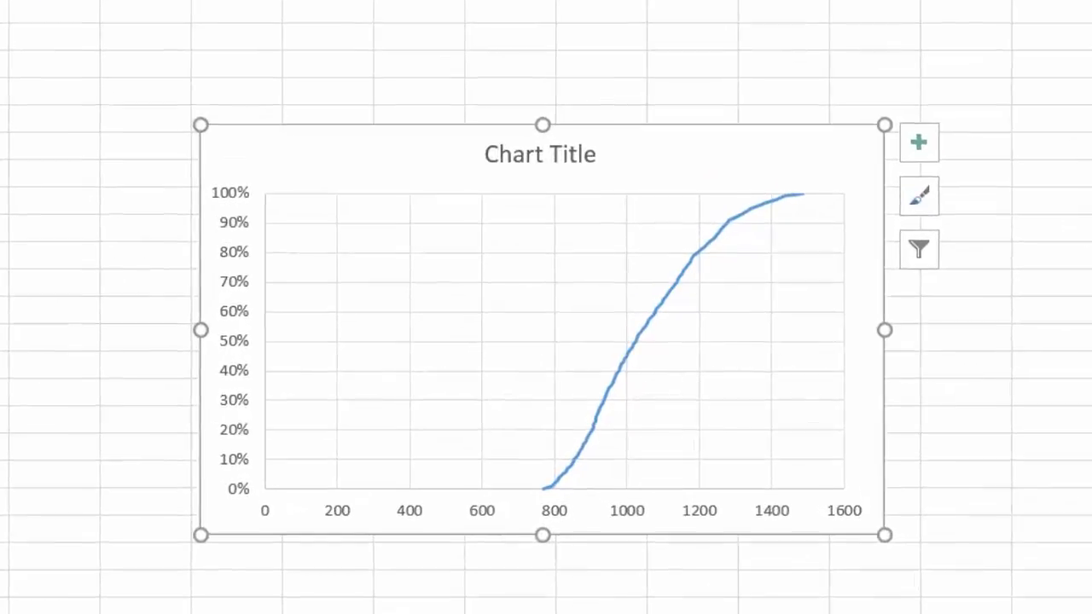
Set the horizontal axis minimum to 600 and close the axis formatting options
click(628, 510)
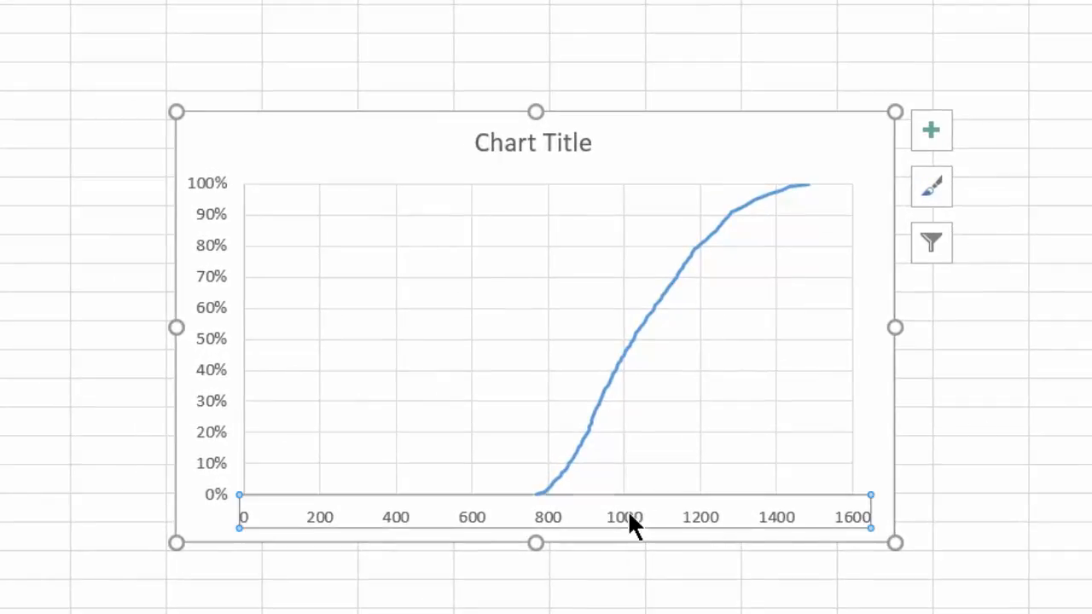
right_click(628, 510)
click(754, 499)
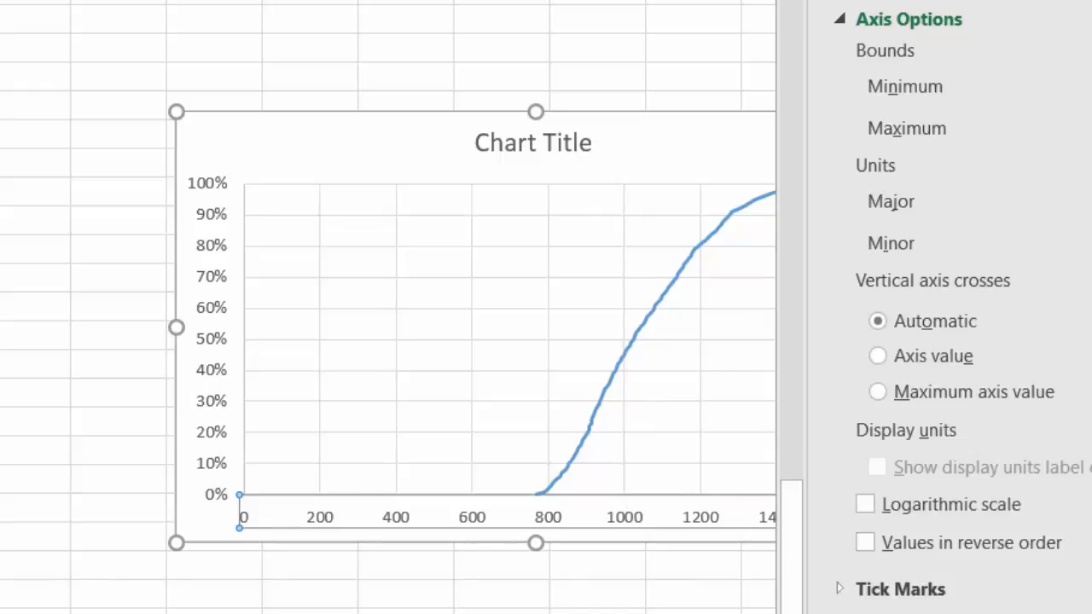
key(Return)
click(642, 76)
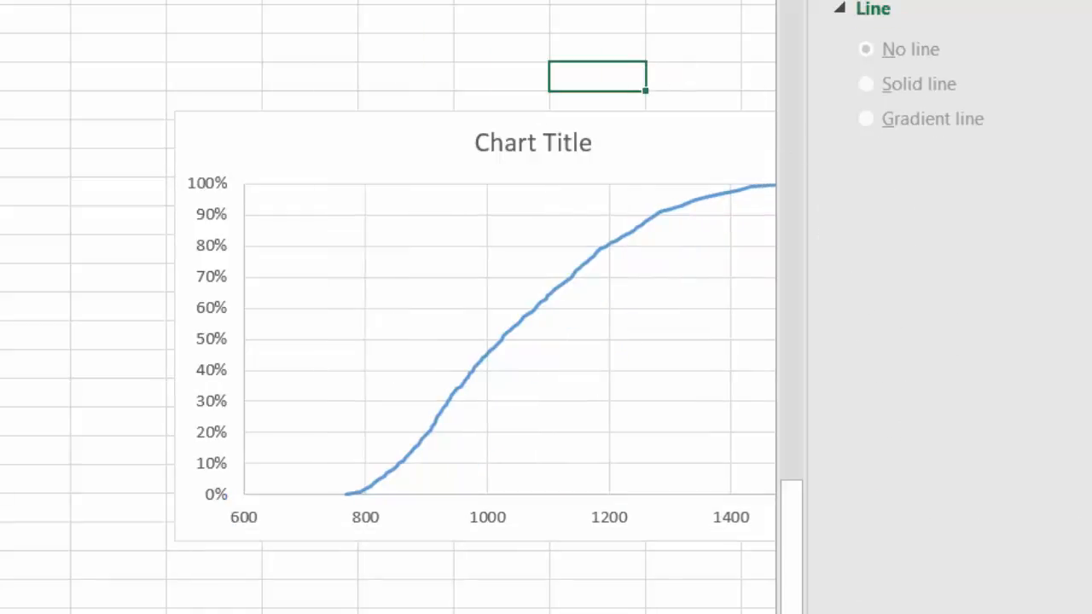
click(1091, 0)
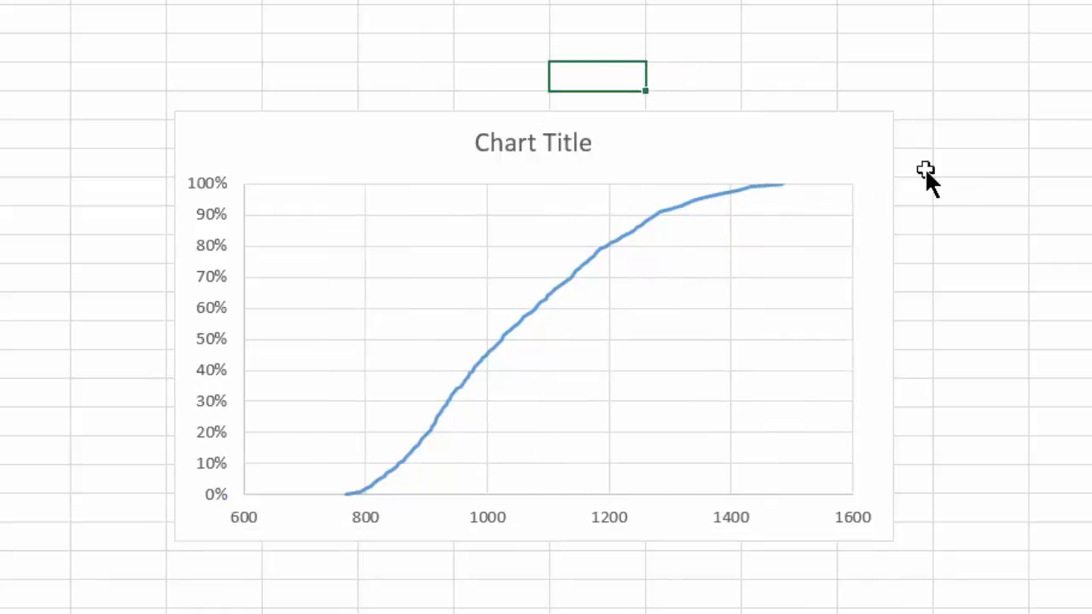
Move the percentile chart from CumProb to the Model sheet, placing it at H30 below the d_Platform_Cost cumulative chart
click(844, 133)
click(844, 135)
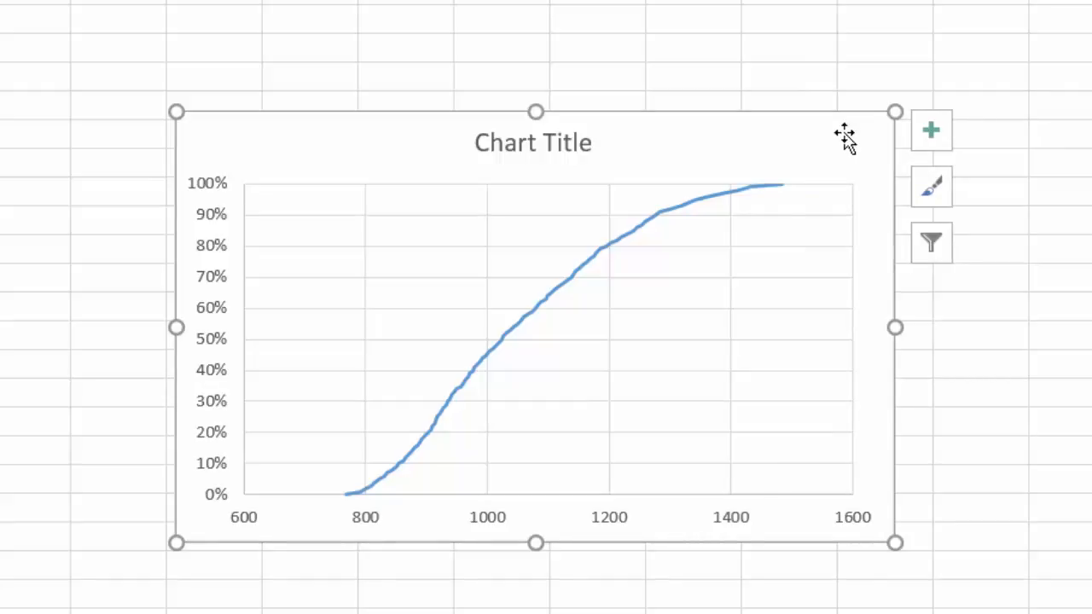
key(Delete)
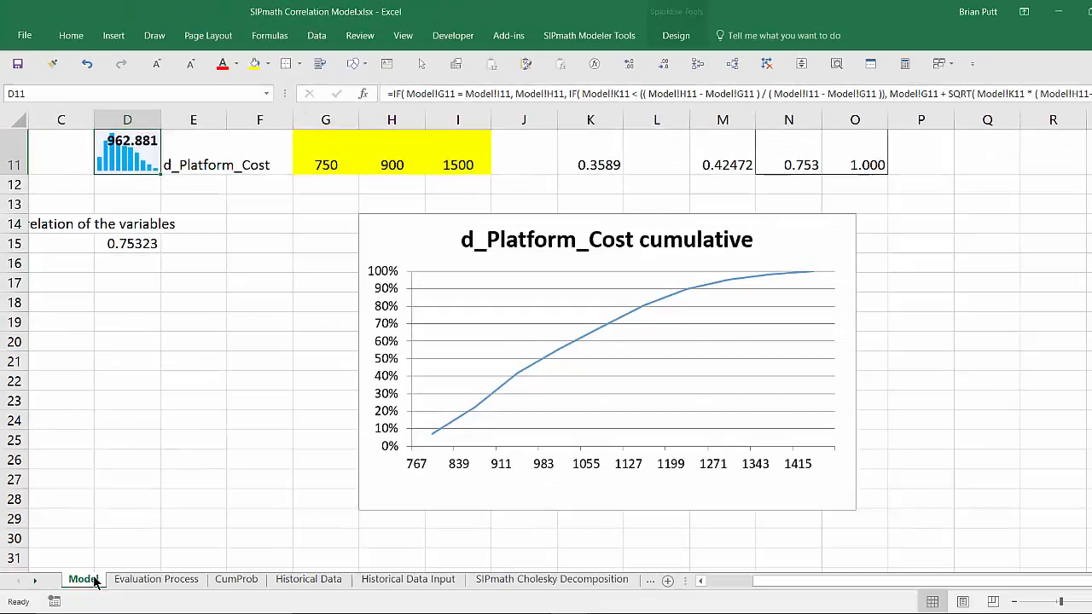
scroll(970, 292, down, 2)
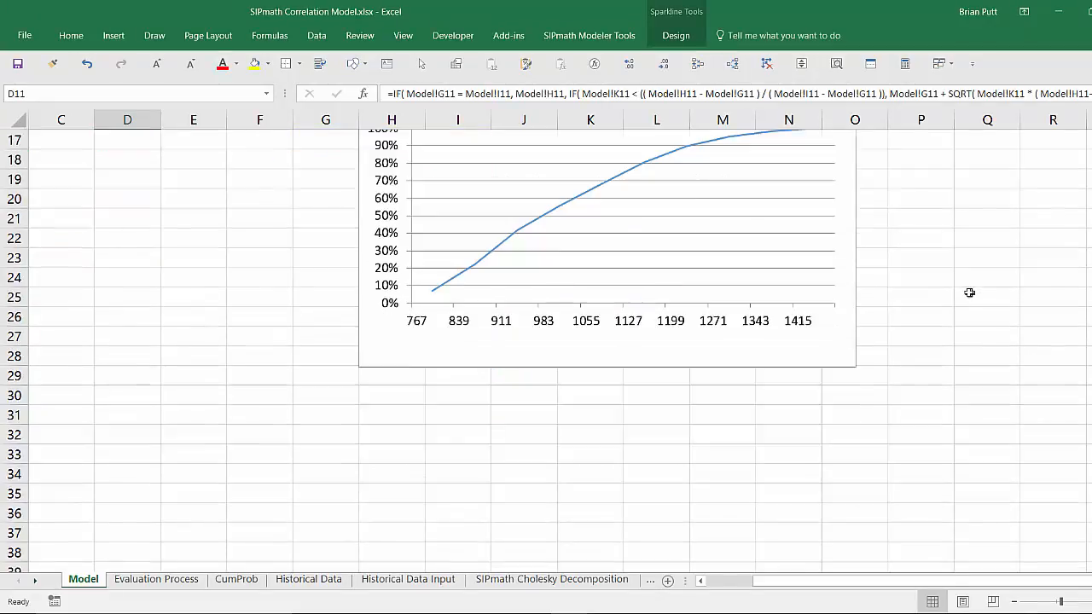
click(377, 393)
key(ctrl+v)
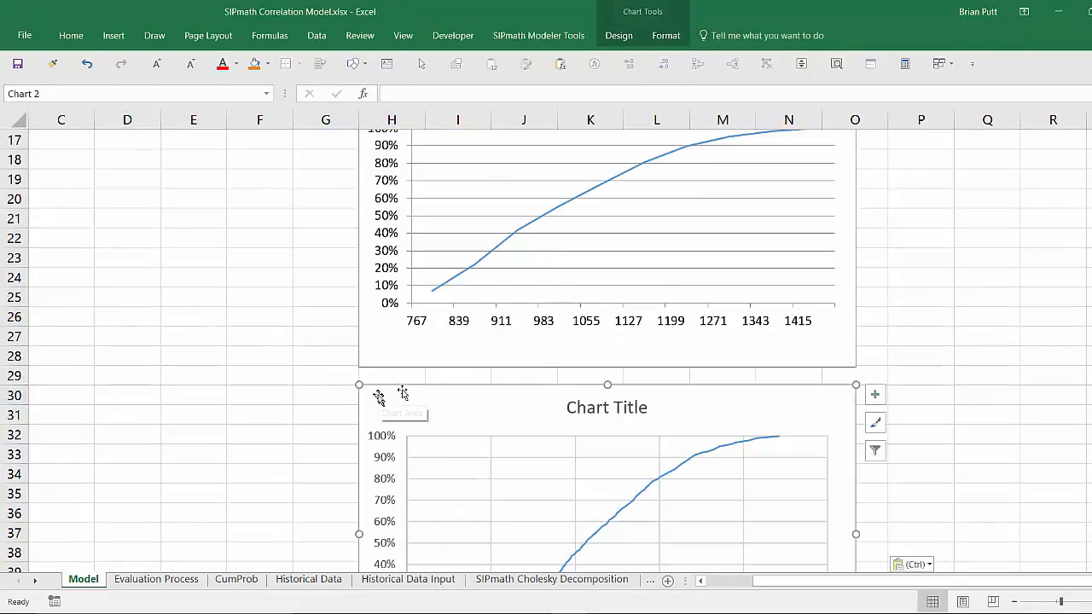
Replace the placeholder title of the pasted chart with Platform Cost
scroll(873, 336, down, 3)
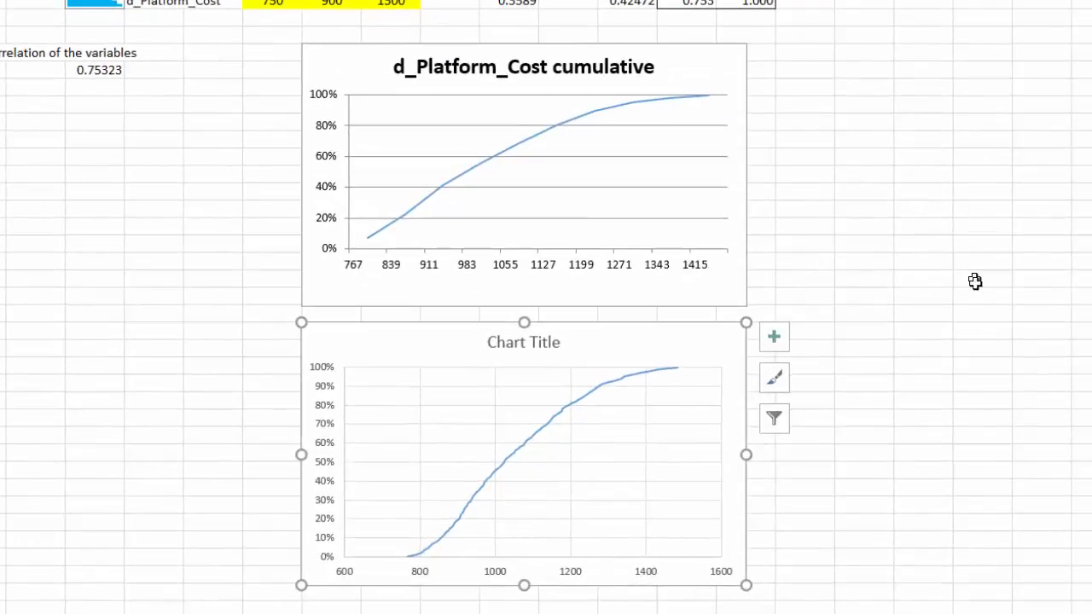
click(493, 340)
drag(489, 339, 607, 339)
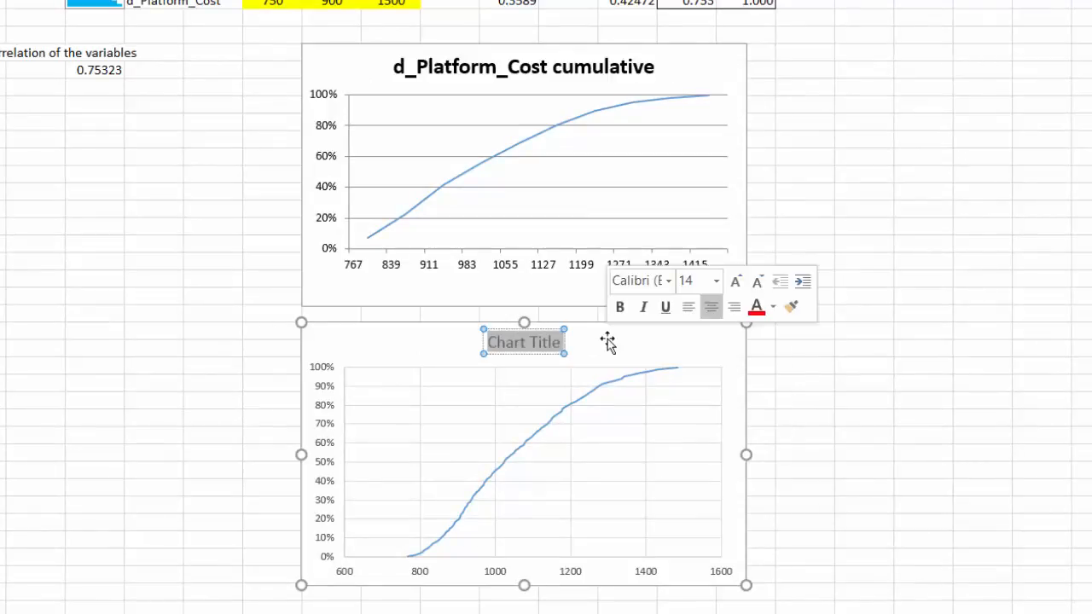
text(Platfo)
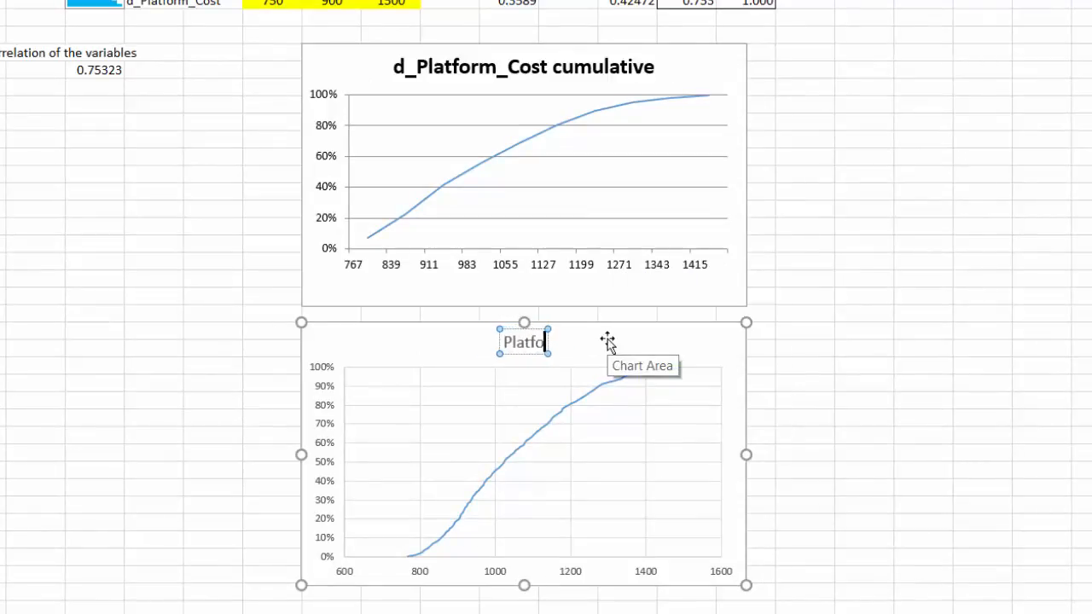
text(rm Cost)
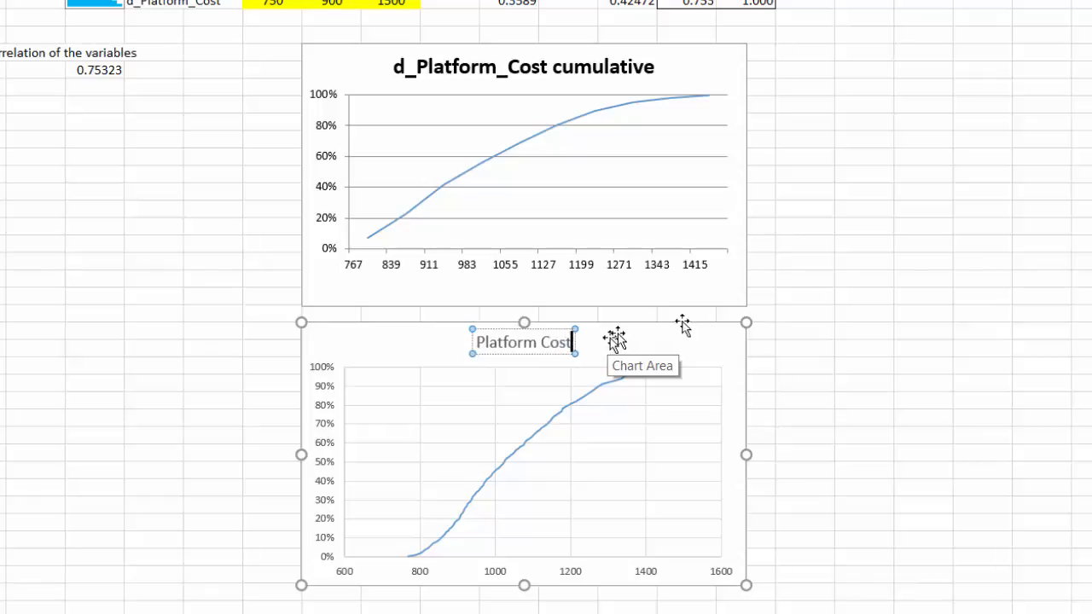
click(857, 271)
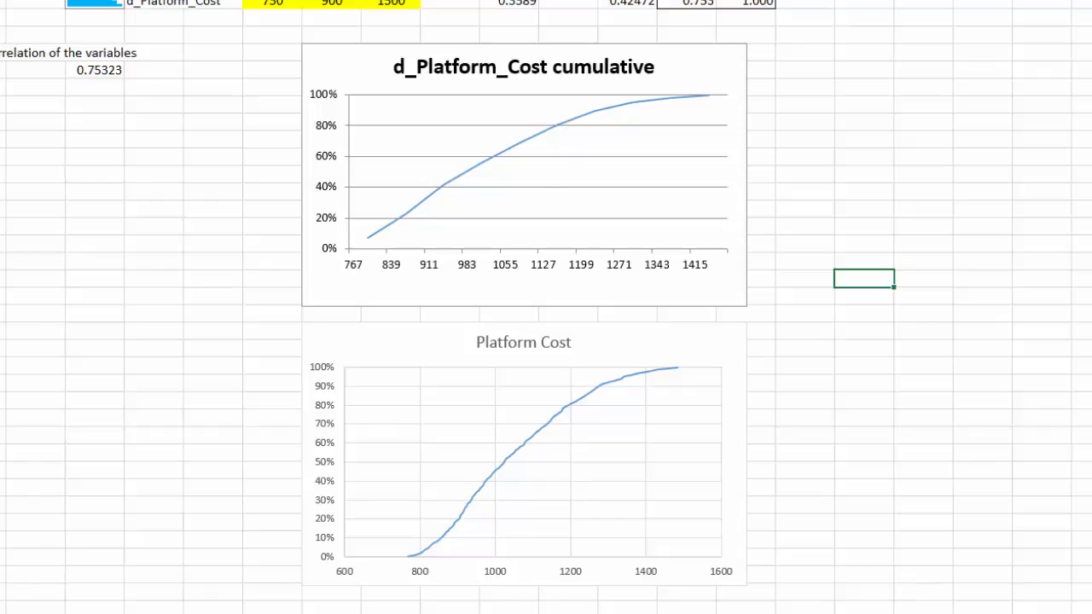
scroll(296, 118, up, 2)
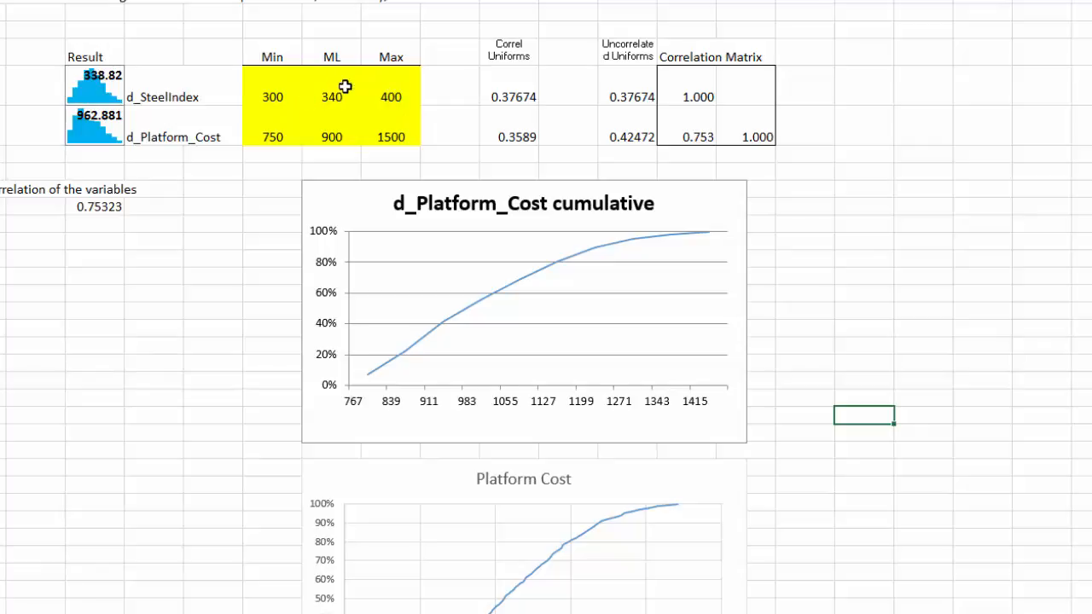